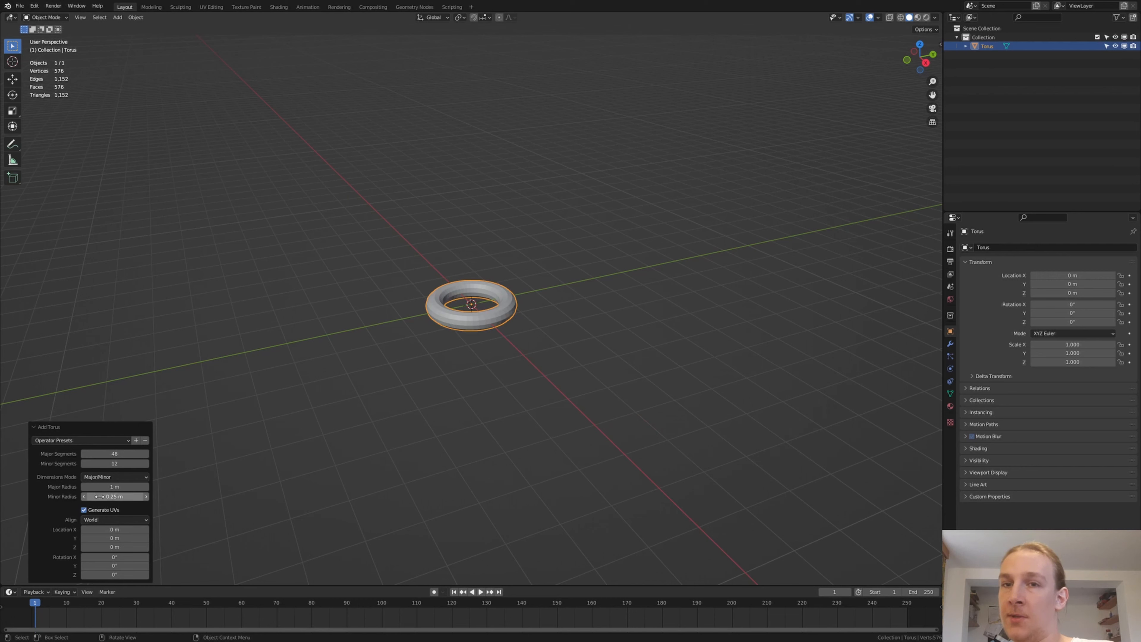
- Set the torus's minor radius to 0.05 m and insert a scale keyframe at frame 1
left_click(107, 497)
key("BackSpace")
type(".0")
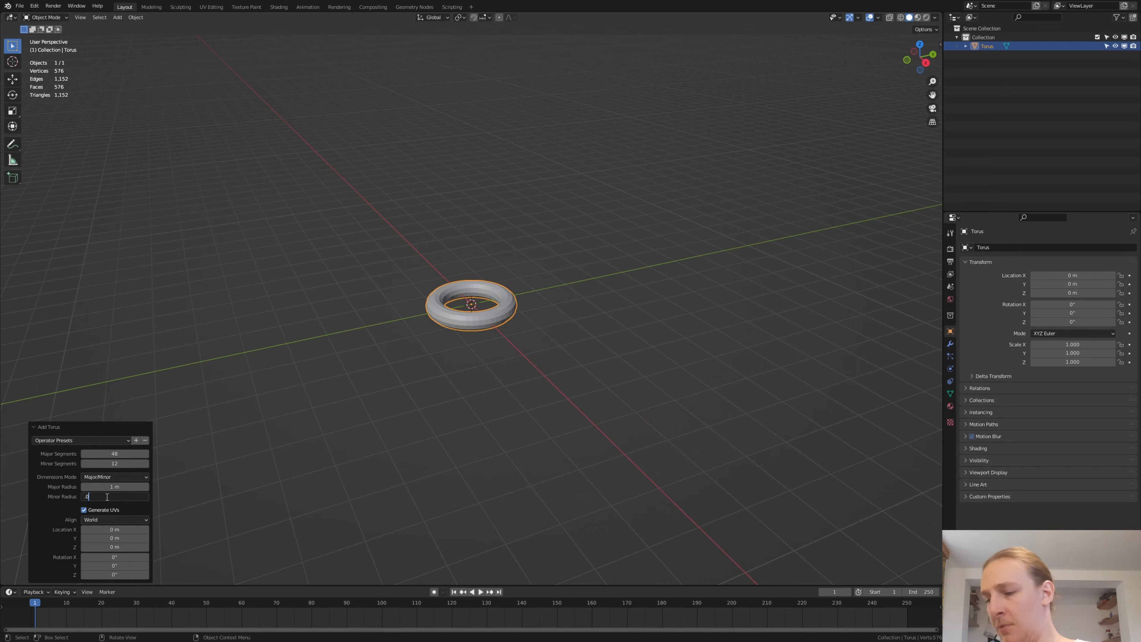
type("5")
key("Return")
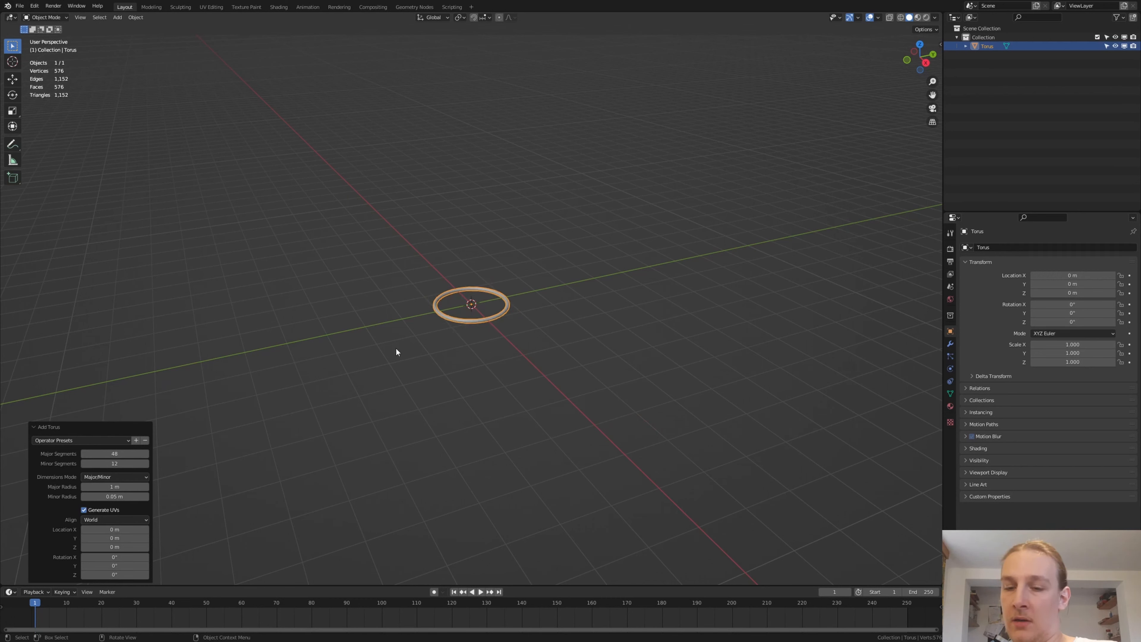
key("i")
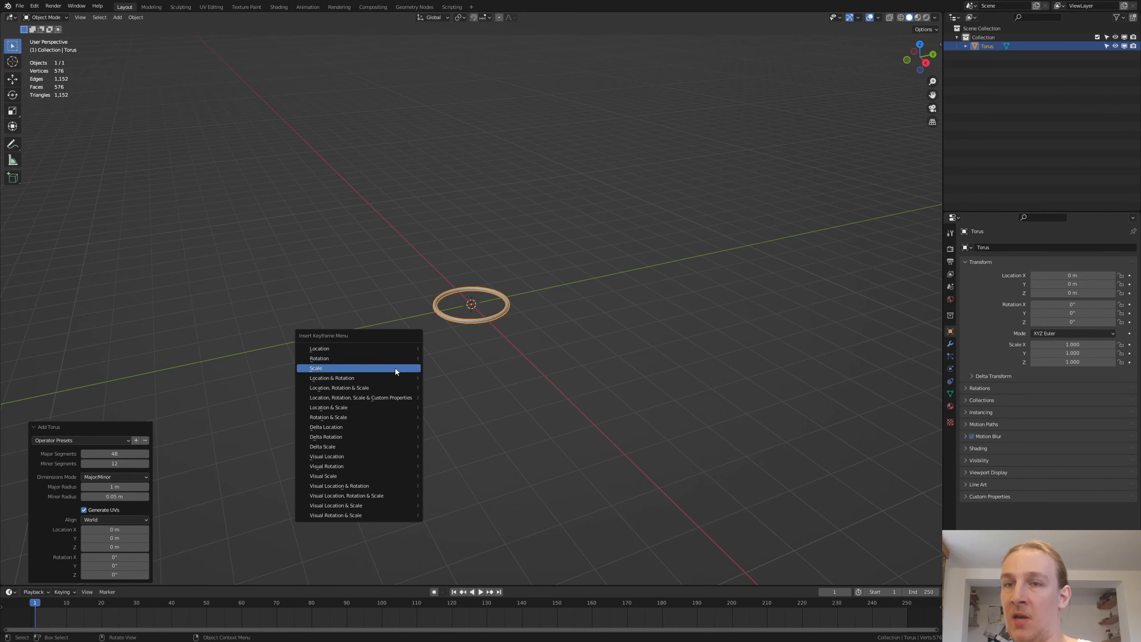
left_click(395, 368)
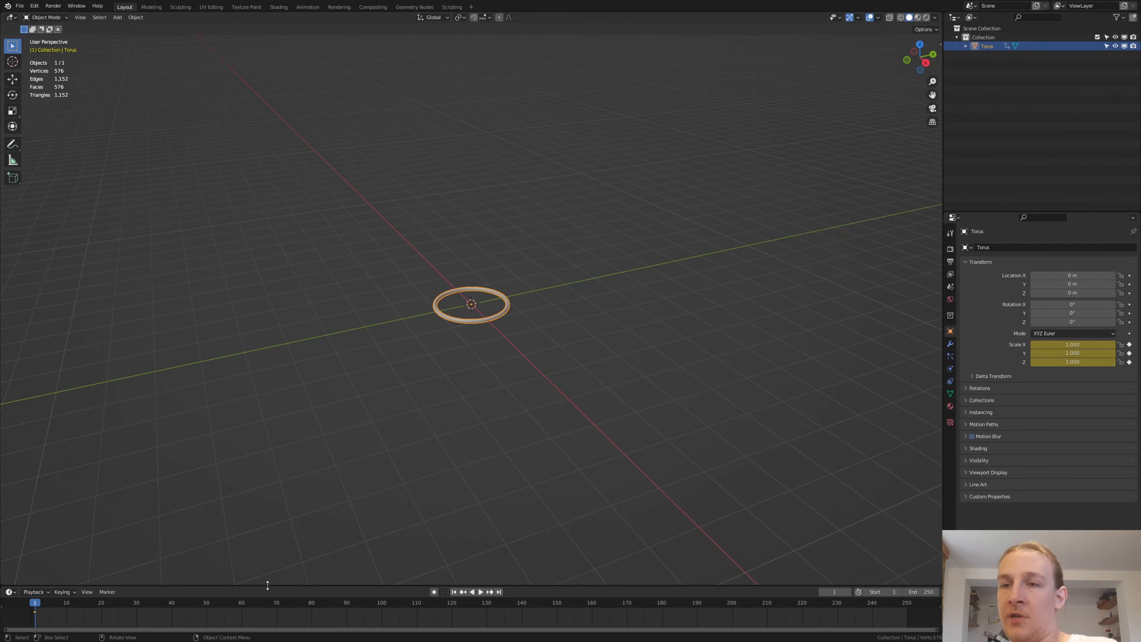
- Enlarge the timeline area, switch it to the Graph Editor and expand the torus's Object Transforms channels
left_click_drag(266, 584, 164, 482)
left_click(8, 489)
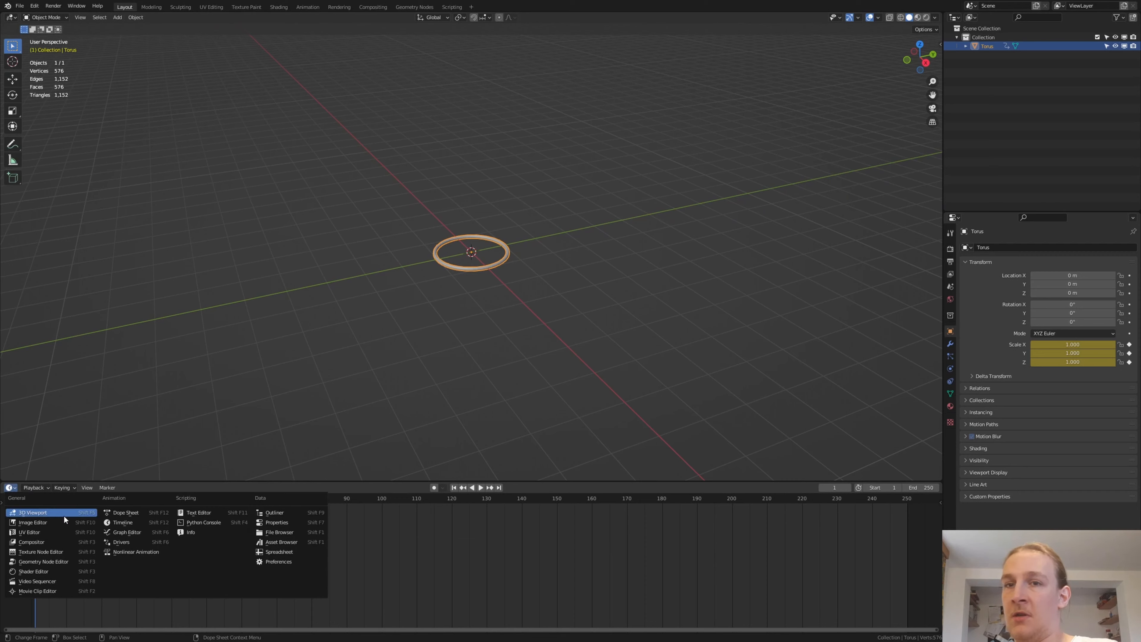
left_click(125, 532)
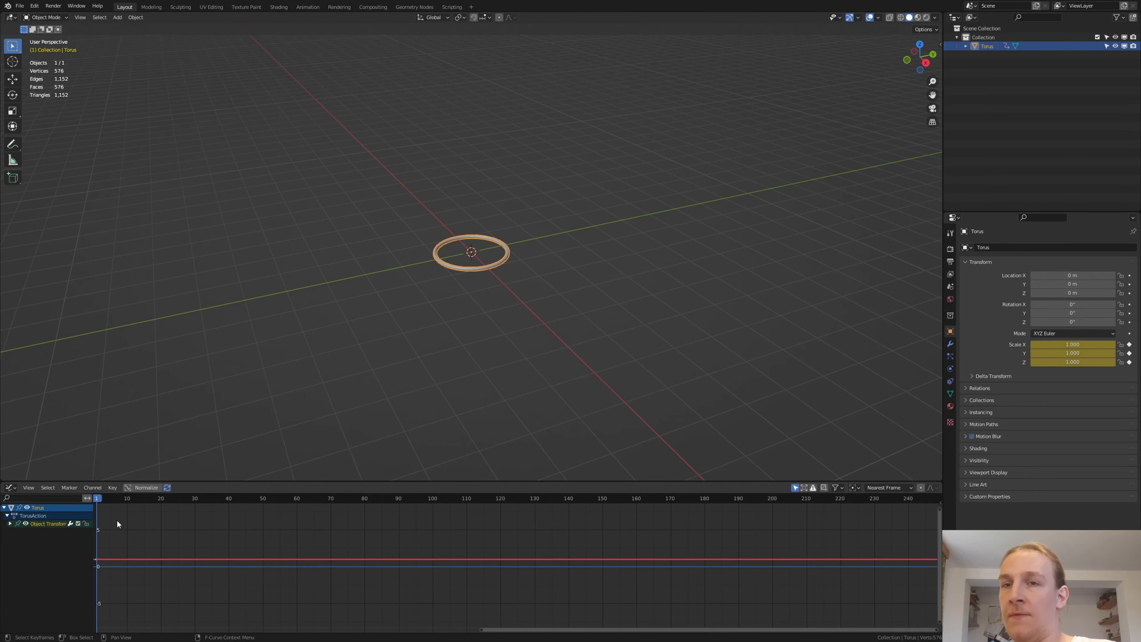
left_click(10, 524)
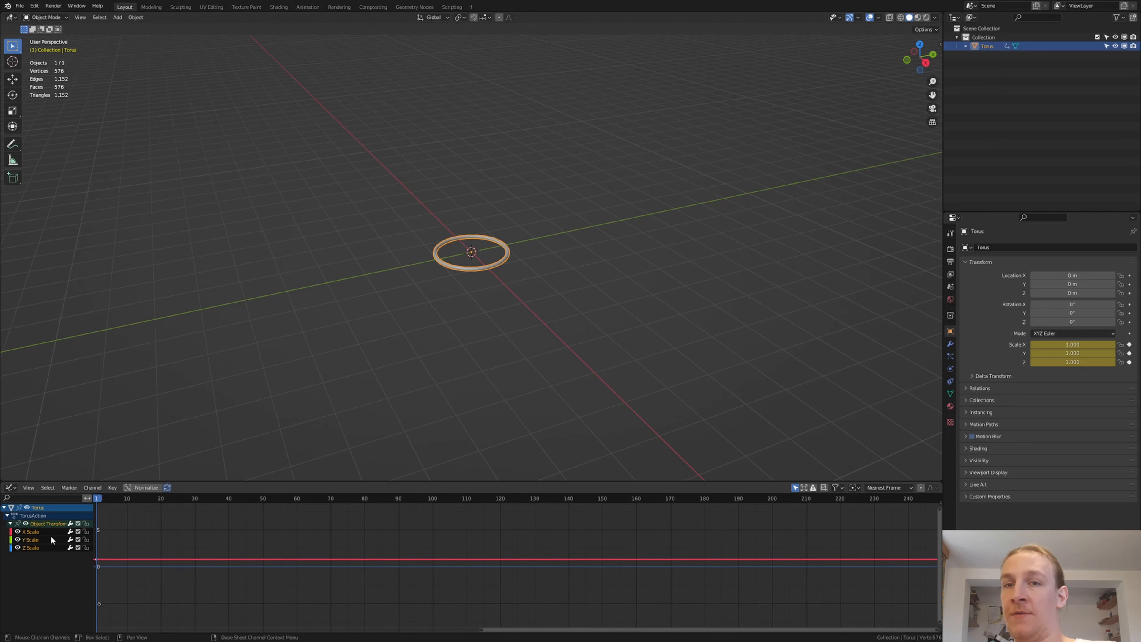
left_click(113, 488)
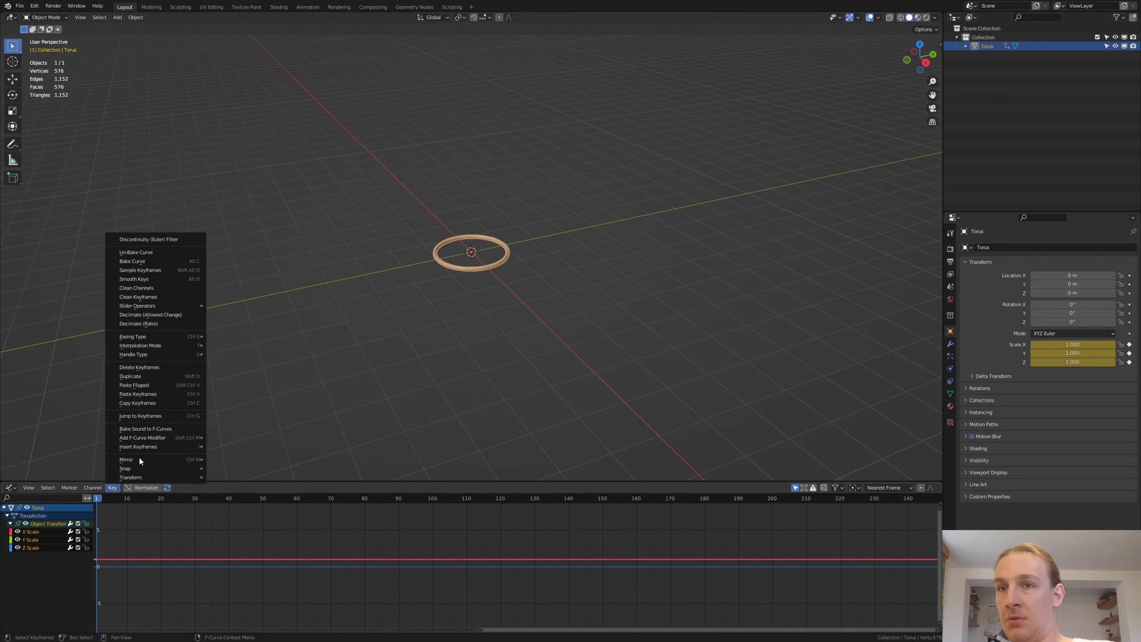
left_click(145, 429)
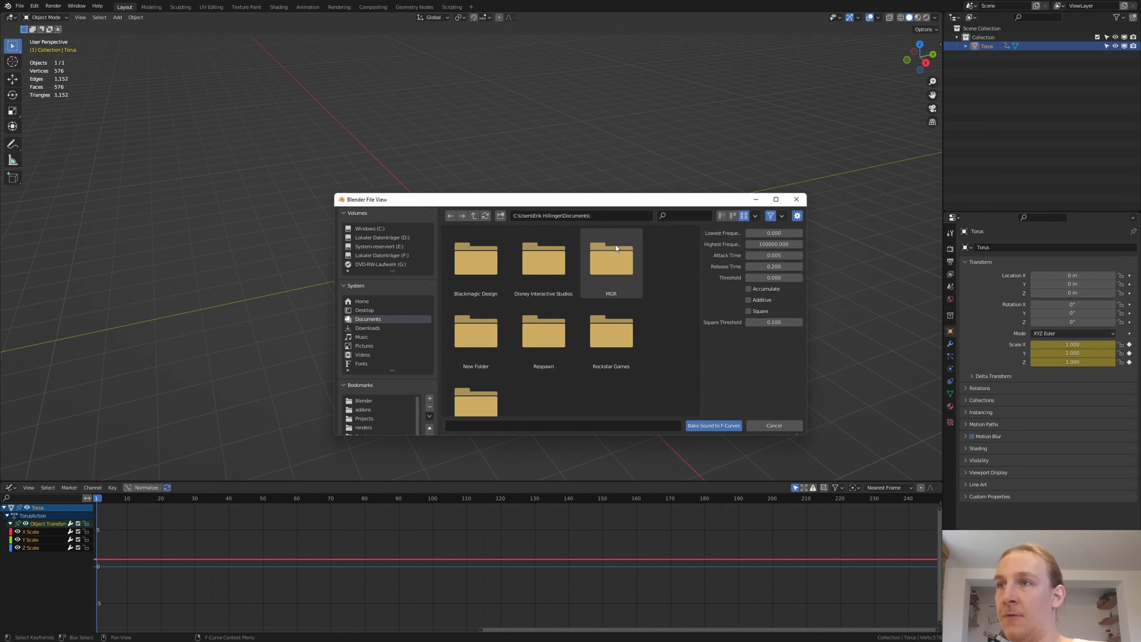
left_click(618, 216)
type("C:\\Users\\Erik Hillinger\\Videos\\Tutorials\\Fire_Music_Visualizer\\Recordings")
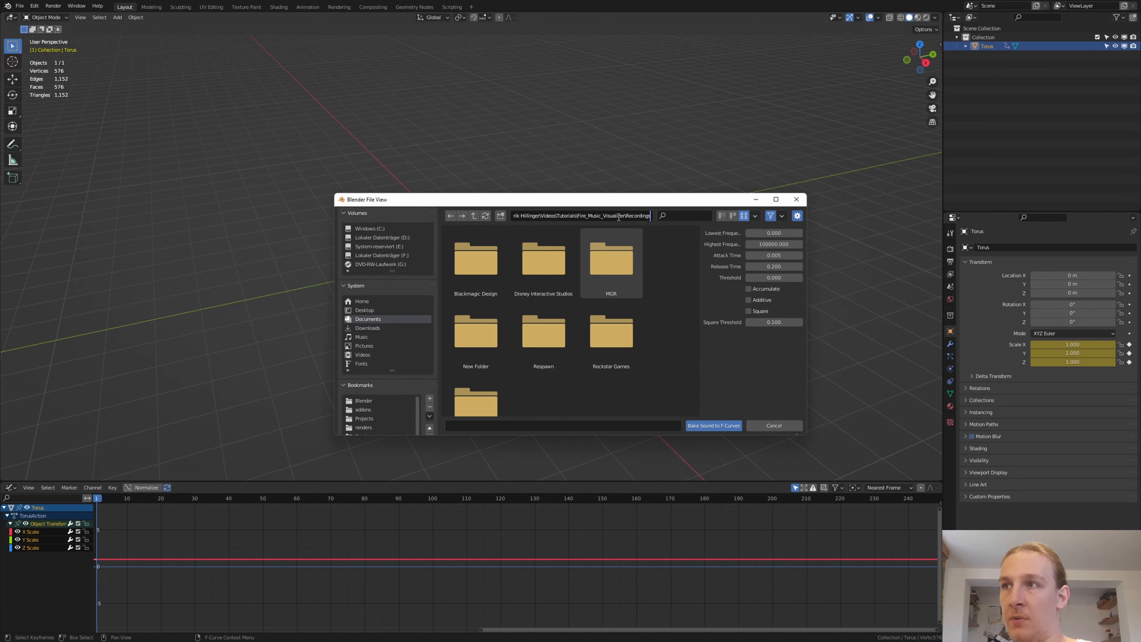
key("Return")
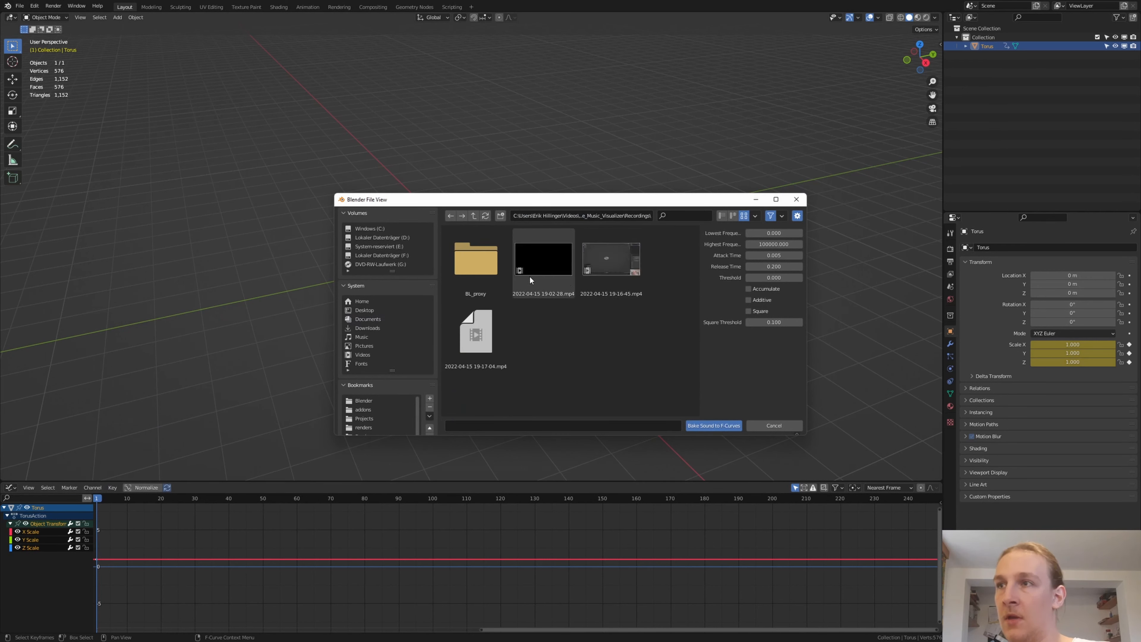
double_click(538, 260)
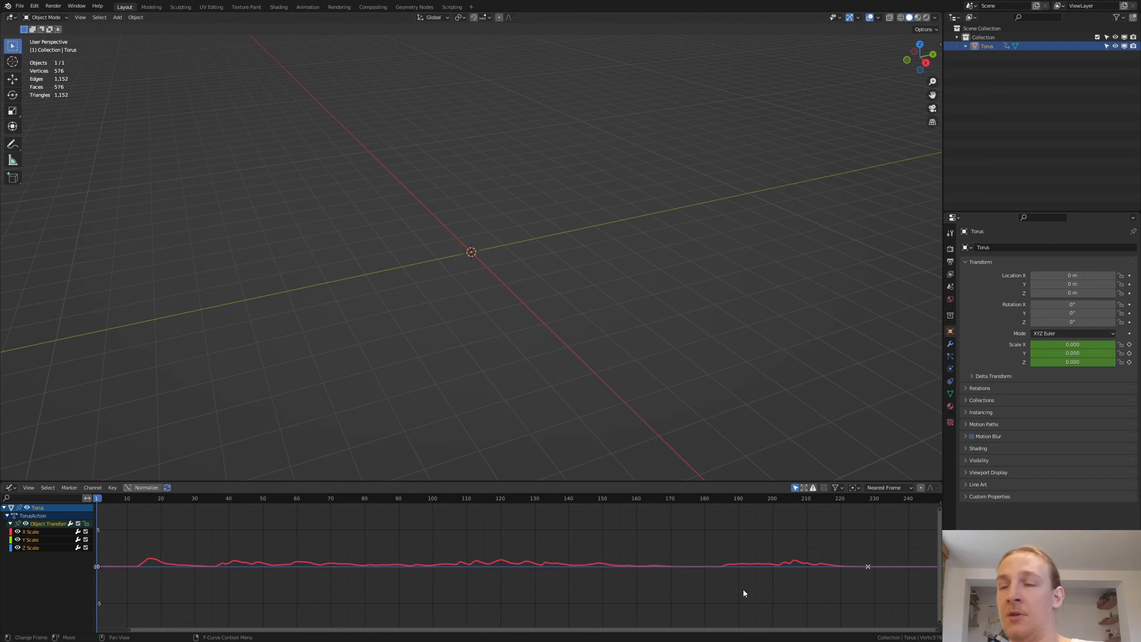
- Add a Timeline area above the Graph Editor and set the scene's end frame to 228, where the baked curve ends
middle_click_drag(821, 592, 555, 602)
scroll(673, 585, "up", 14)
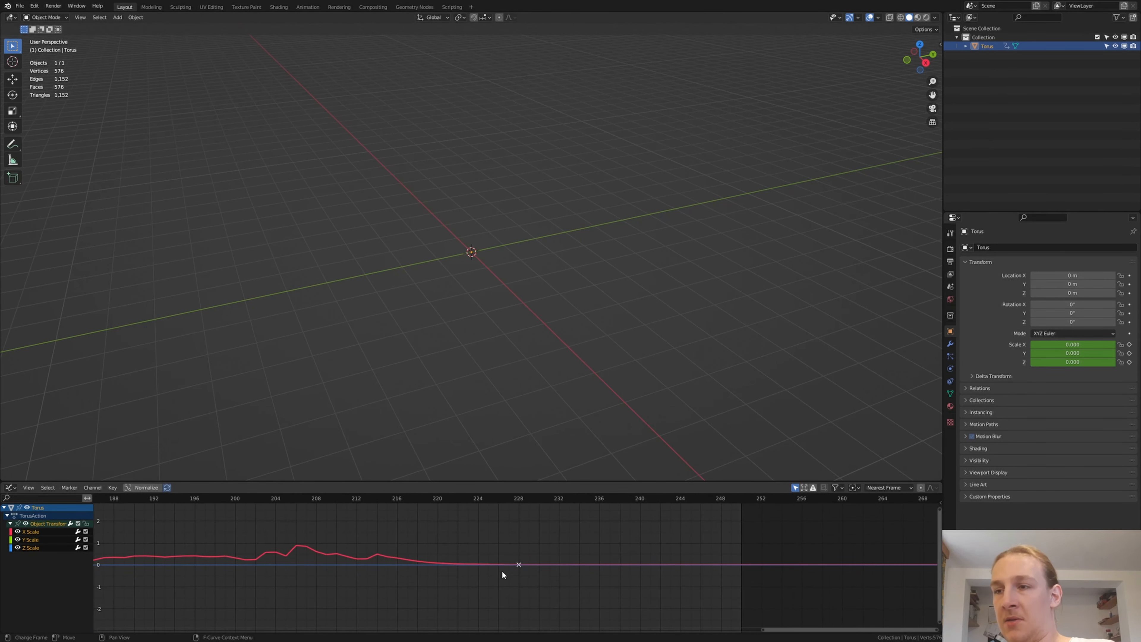
scroll(564, 556, "up", 1)
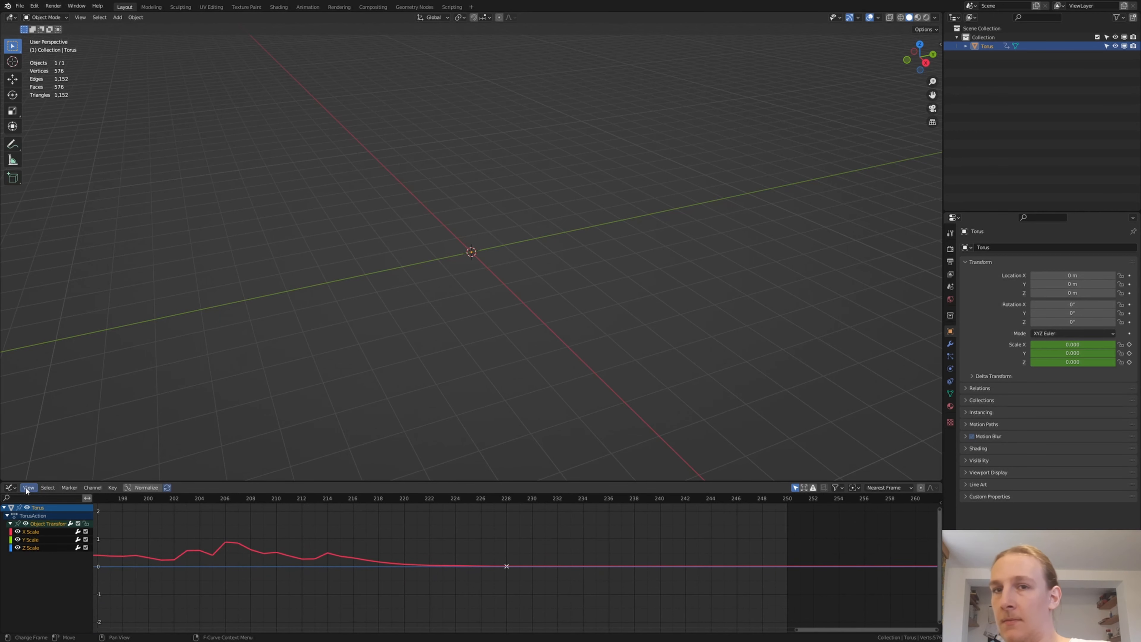
left_click_drag(2, 477, 9, 421)
left_click(12, 424)
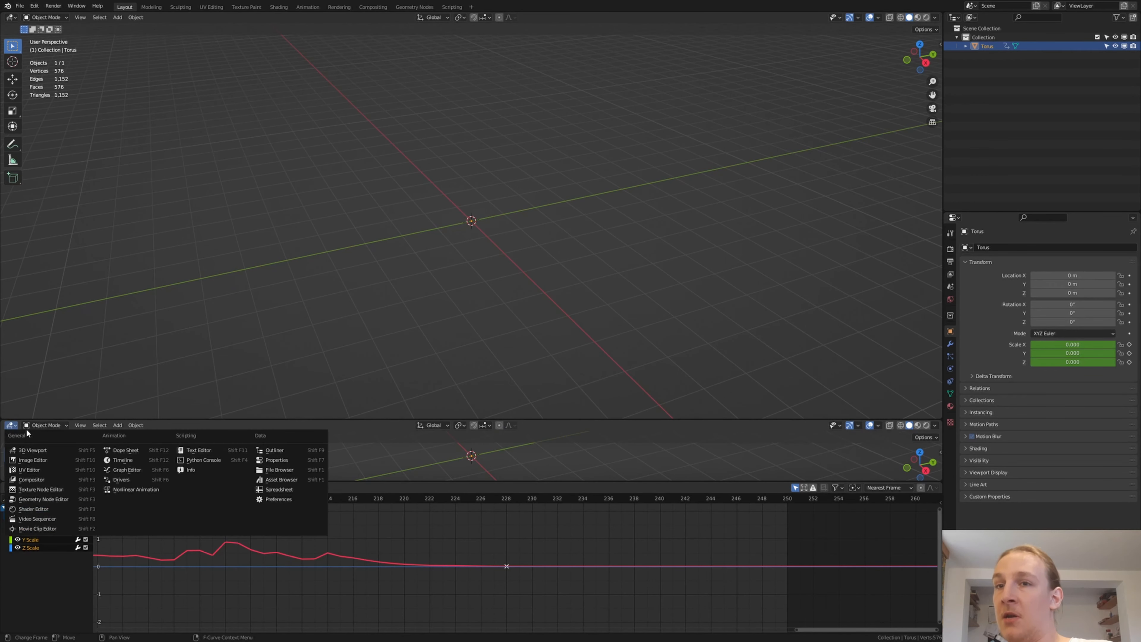
left_click(124, 461)
left_click_drag(918, 425, 903, 426)
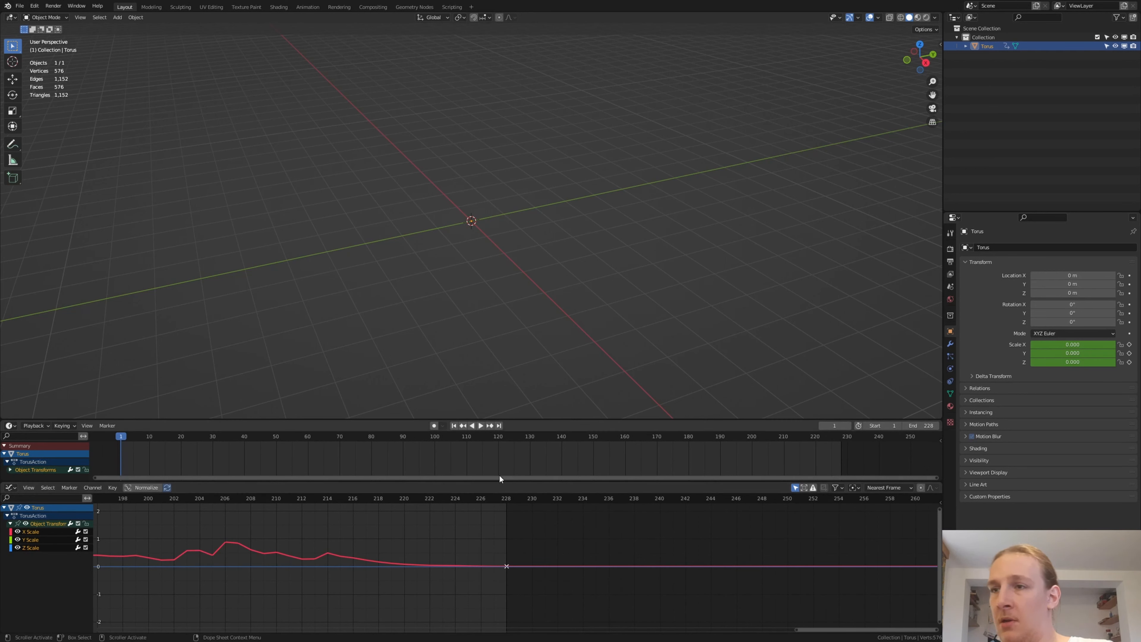
- Join the Graph Editor area into the Timeline and shrink the Timeline to enlarge the 3D viewport
left_click_drag(505, 484, 505, 500)
right_click(505, 499)
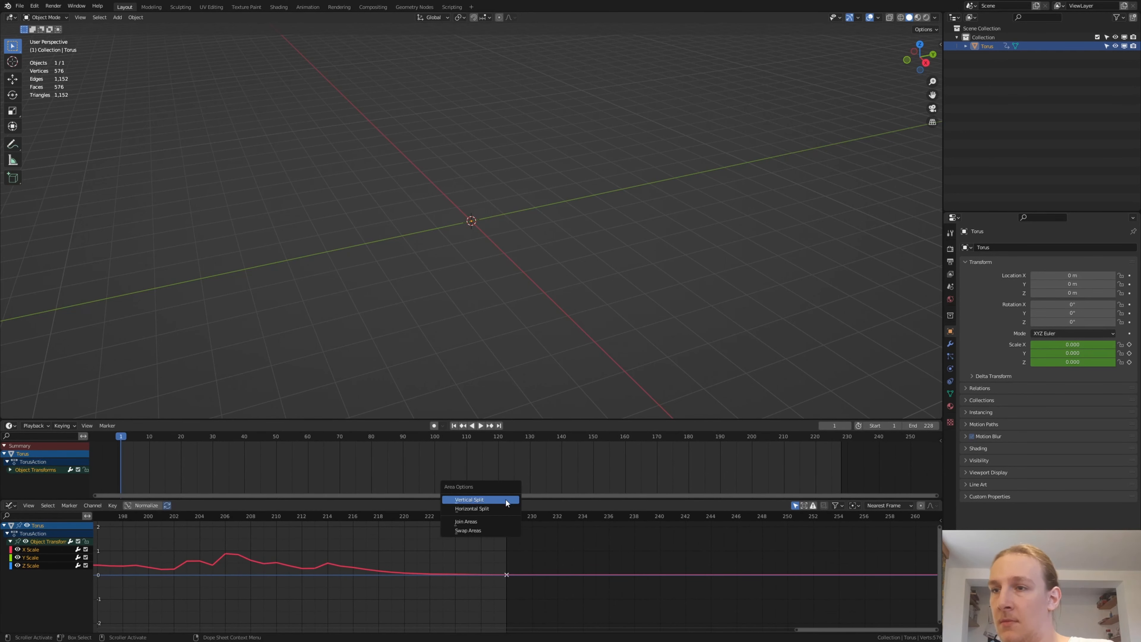
left_click(502, 522)
left_click(502, 531)
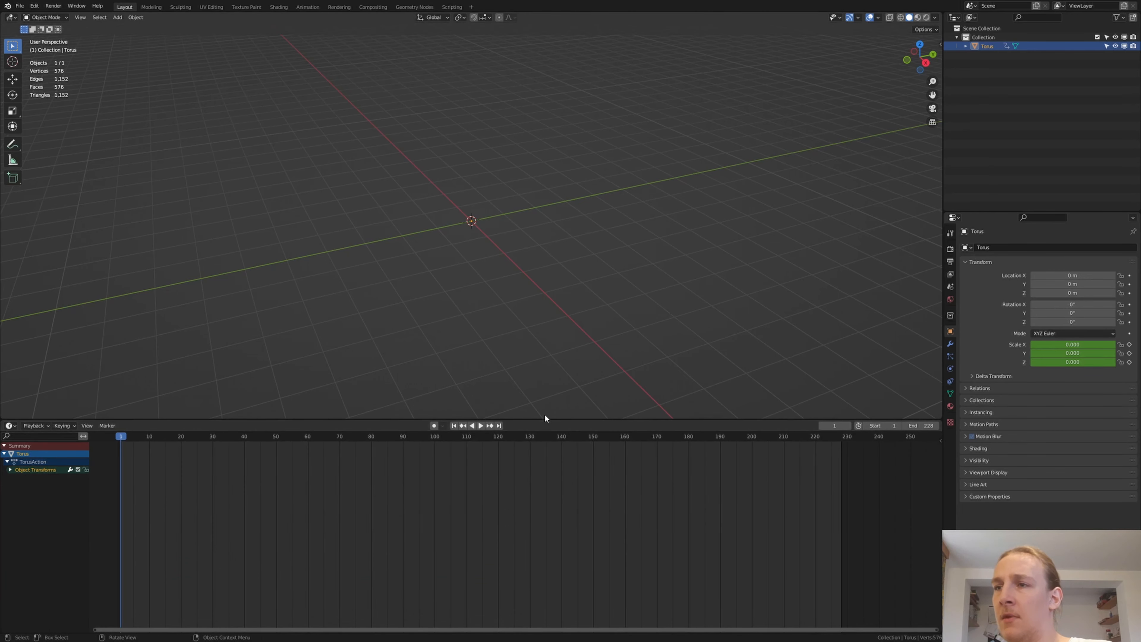
left_click_drag(544, 419, 534, 524)
- Play the animation briefly to check how the torus scales with the baked sound
key("space")
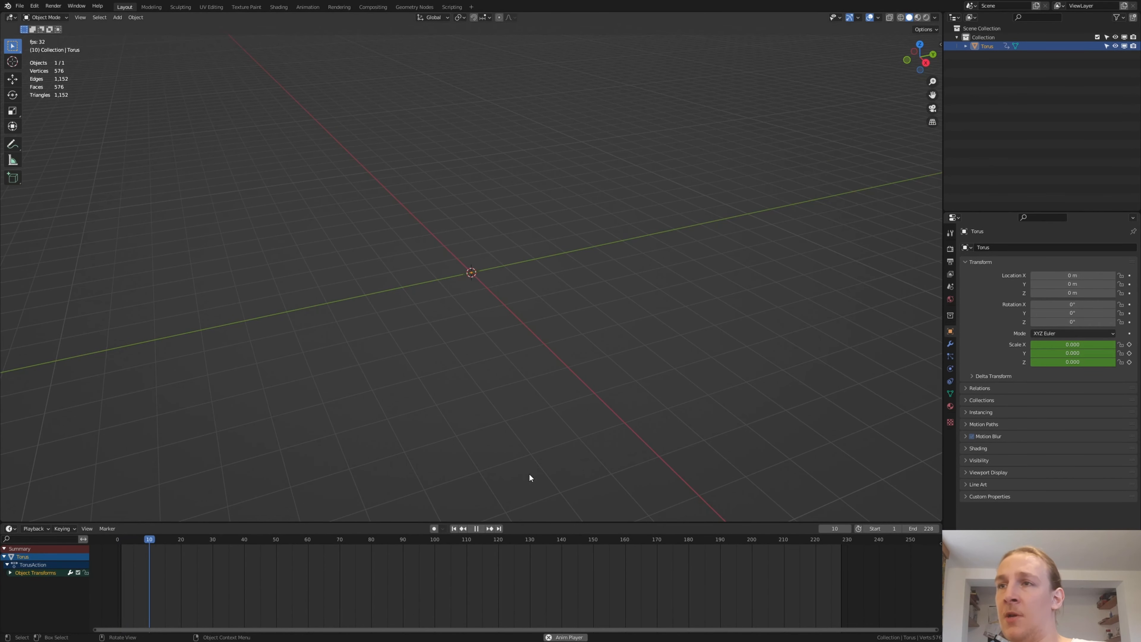
scroll(472, 243, "up", 5)
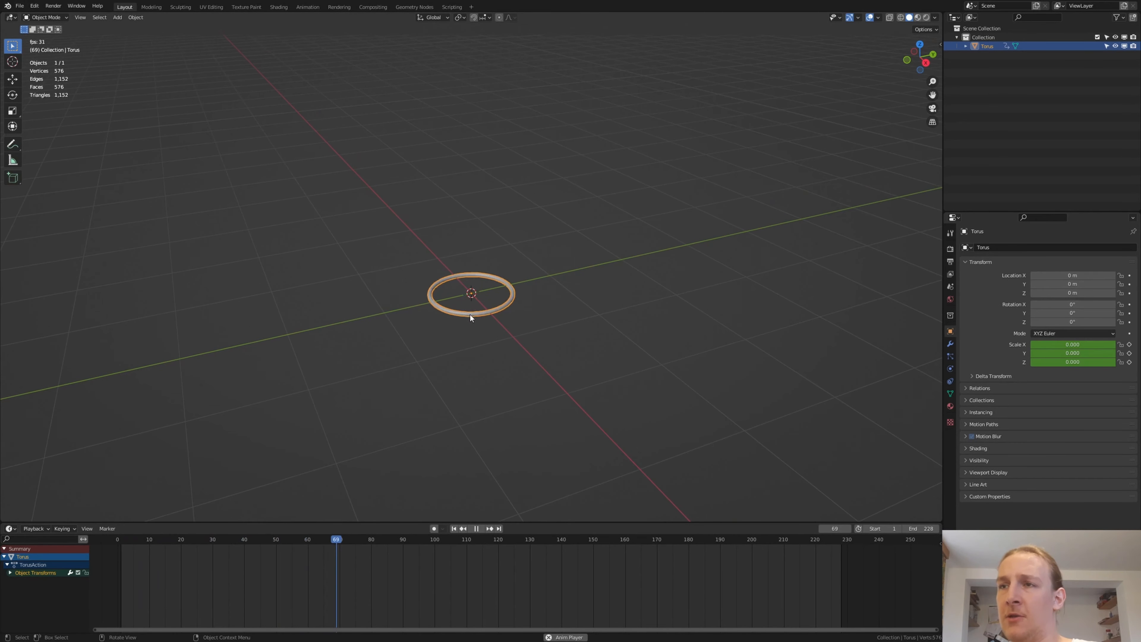
key("space")
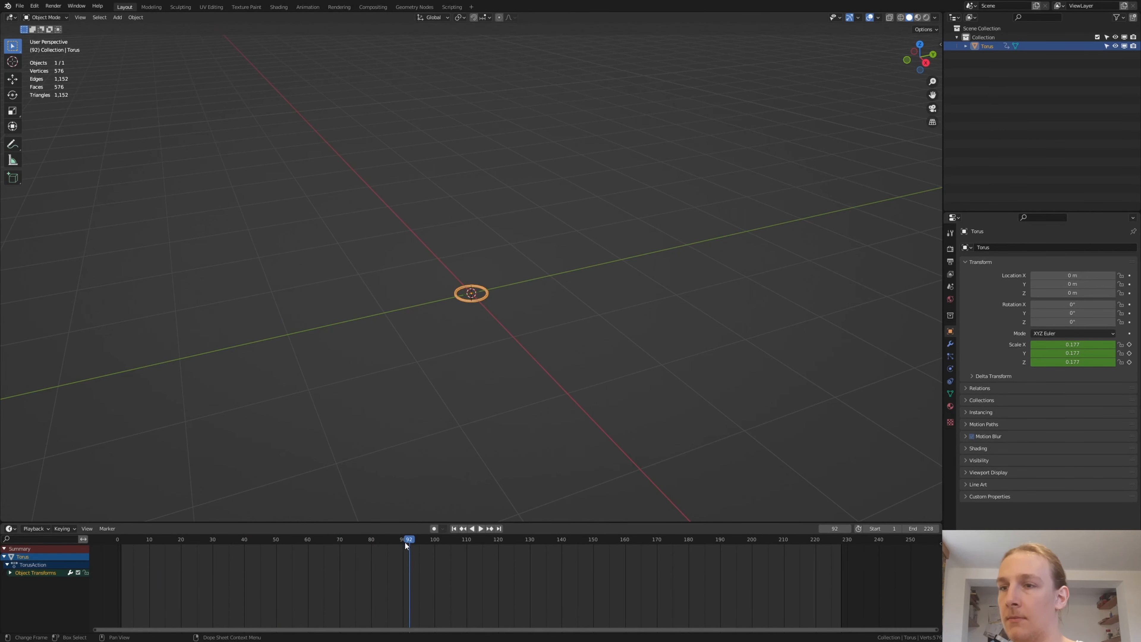
- Go to frame 62 and apply the Quick Smoke effect to the torus
left_click_drag(410, 541, 314, 540)
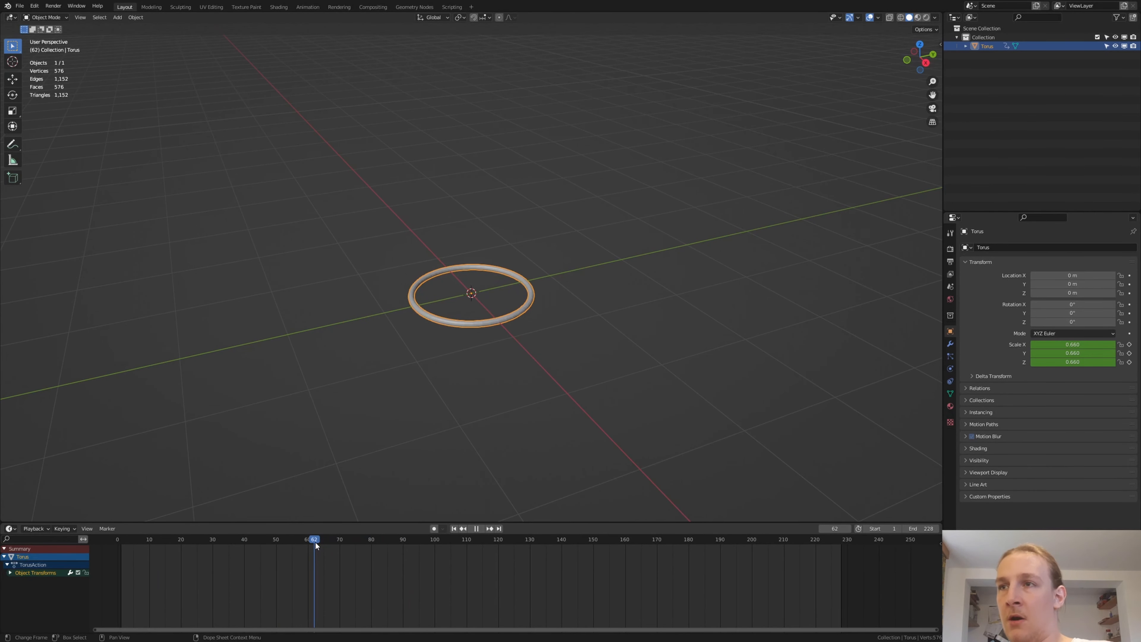
left_click(135, 17)
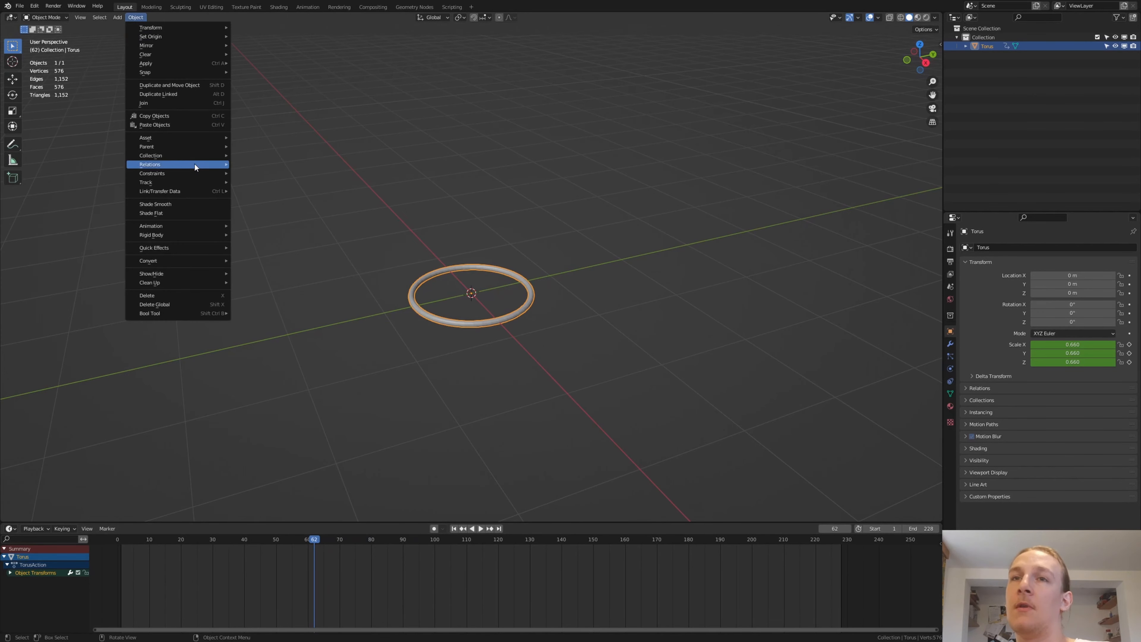
mouse_move(199, 247)
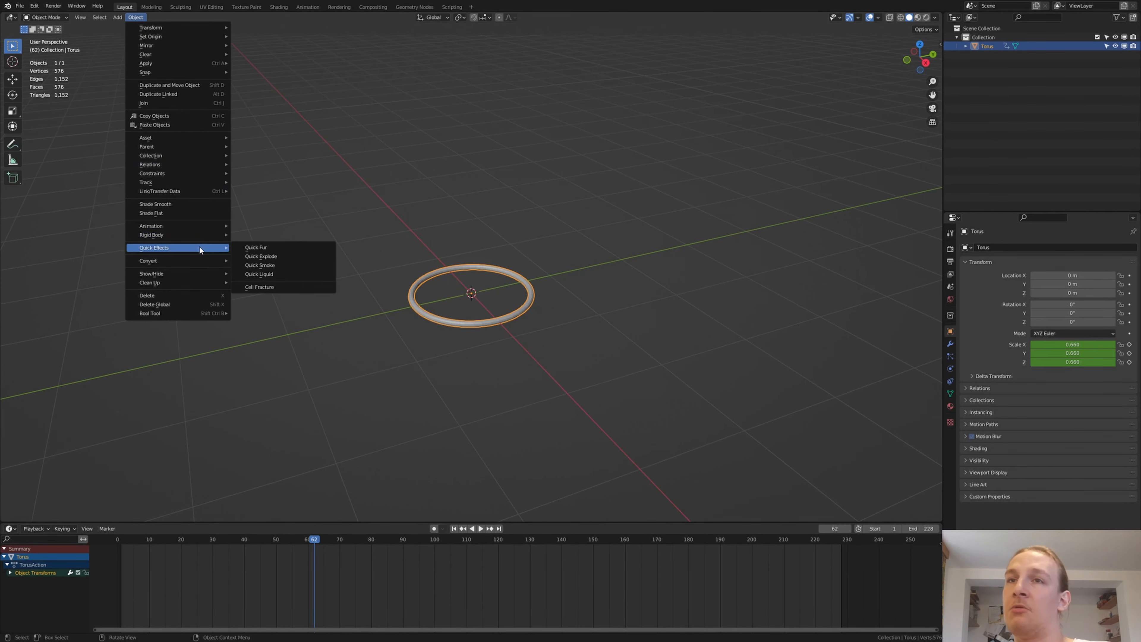
left_click(276, 264)
middle_click_drag(318, 293, 403, 300)
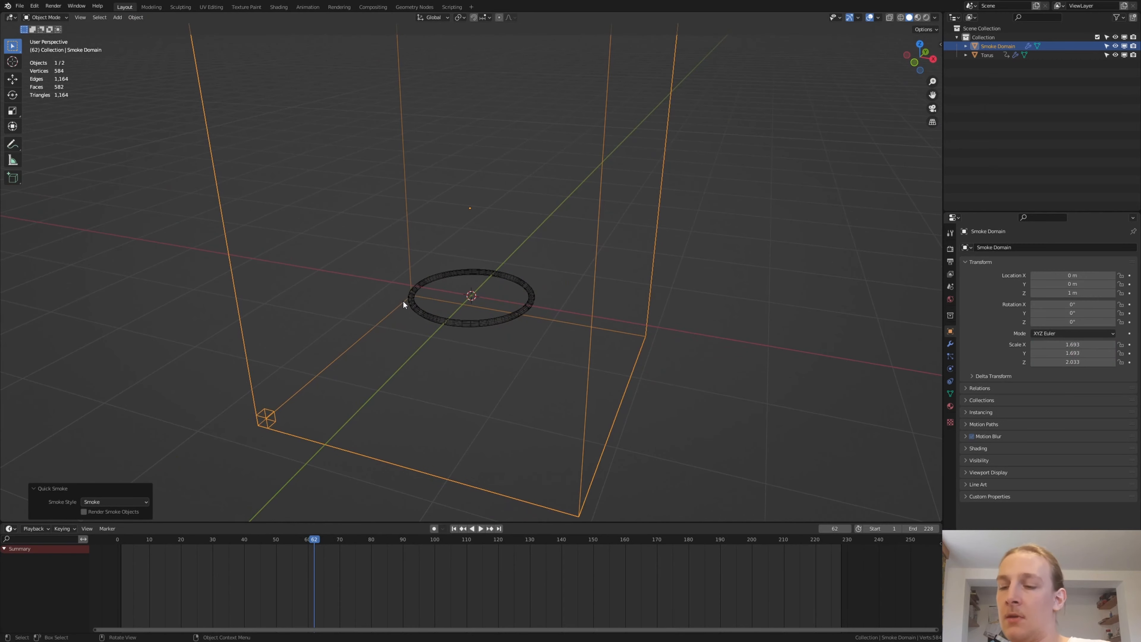
- Compare the torus's size with the smoke domain from the top view while scrubbing back to frame 36
key("KP_7")
left_click_drag(315, 533, 254, 537)
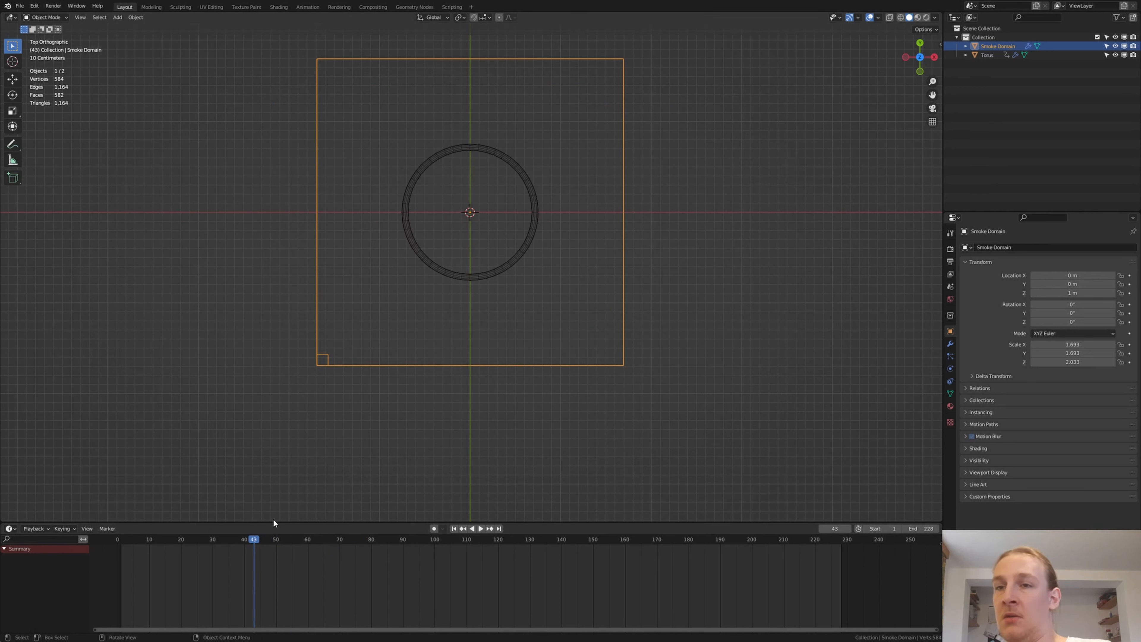
left_click_drag(252, 539, 232, 538)
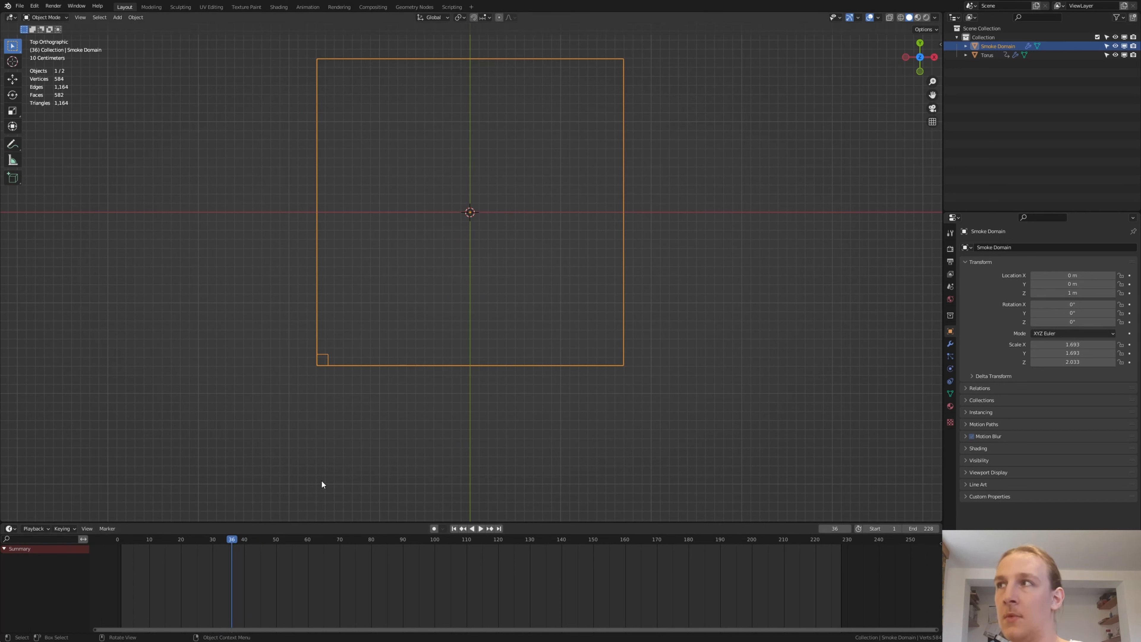
- Set the torus's fluid flow type to Fire + Smoke
left_click(986, 55)
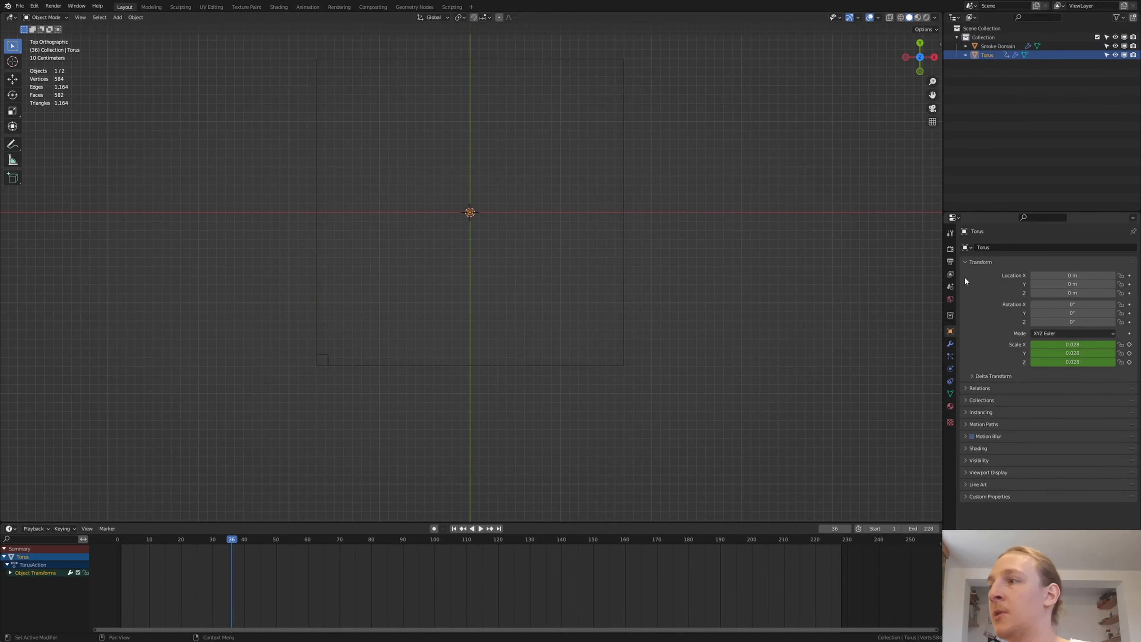
left_click(949, 368)
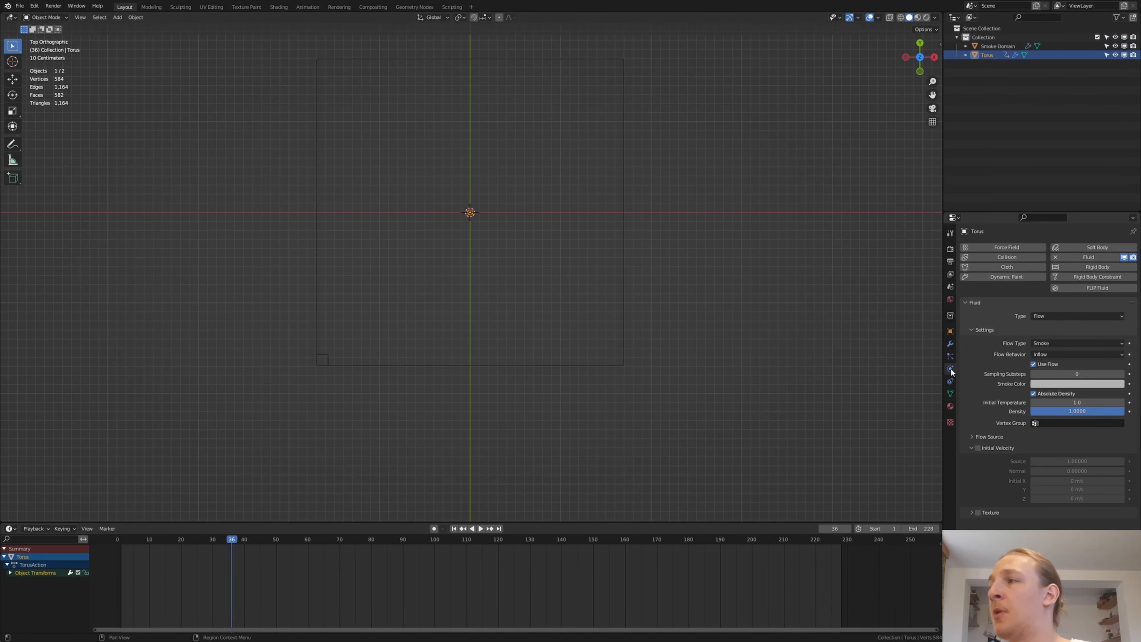
left_click(1059, 343)
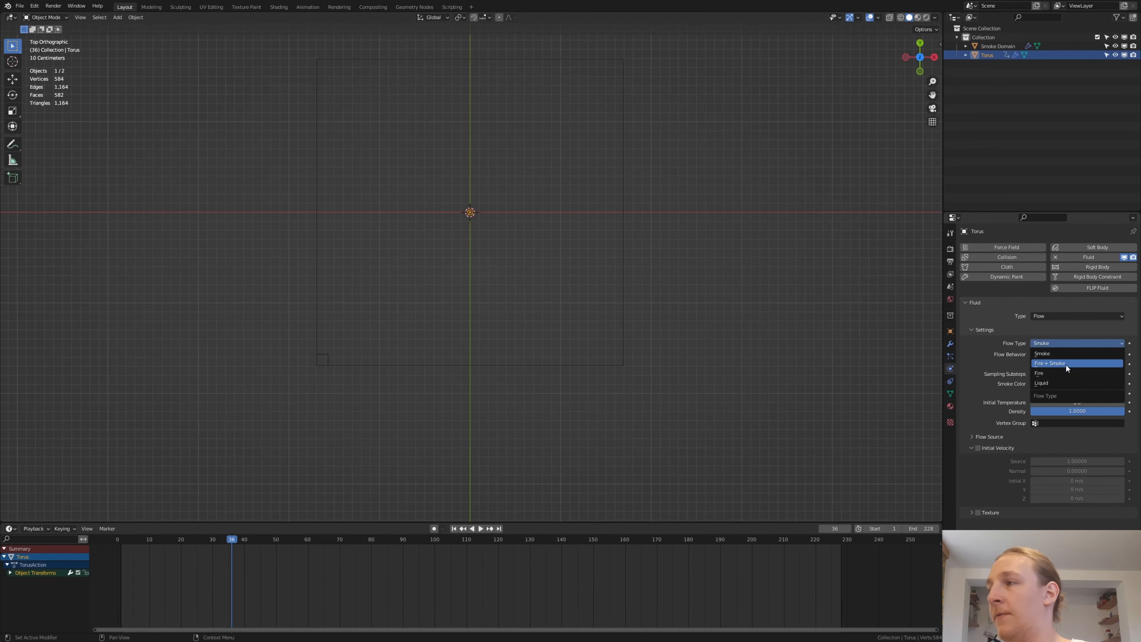
left_click(1067, 364)
- Set the smoke domain's resolution divisions to 256 and enable Adaptive Domain
middle_click_drag(580, 378, 620, 115)
left_click(557, 148)
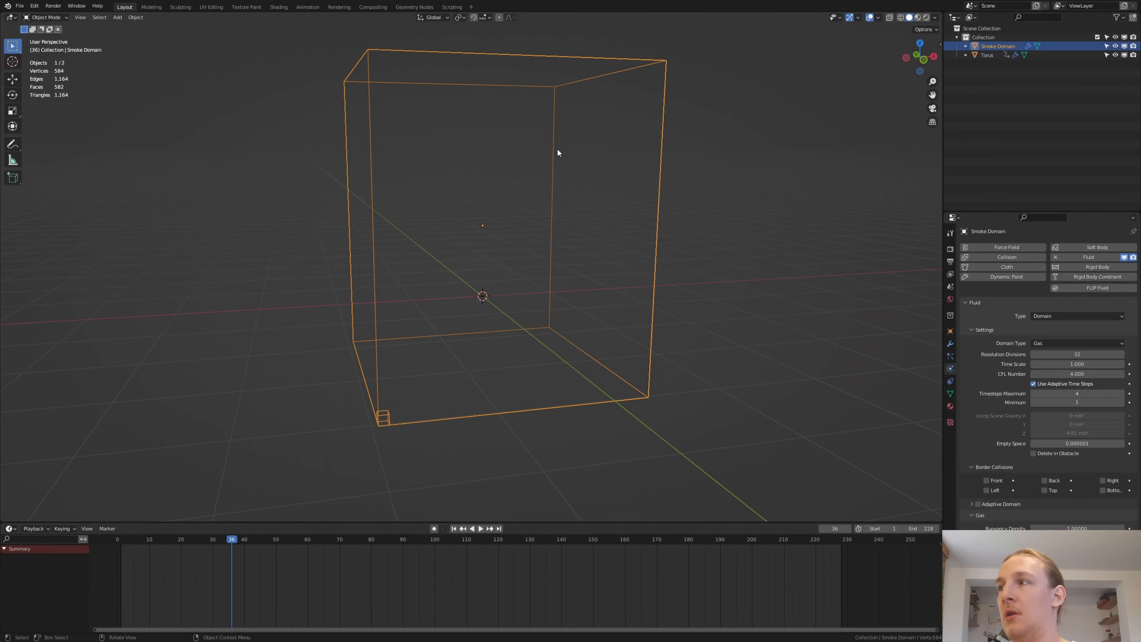
left_click(1084, 353)
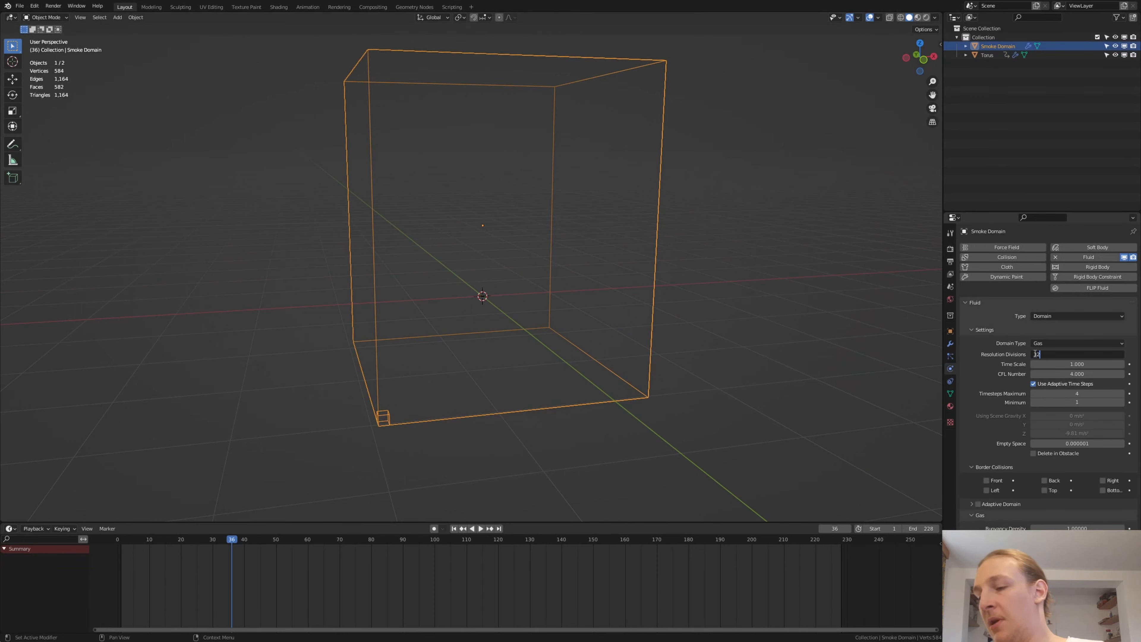
key("Right")
type("*")
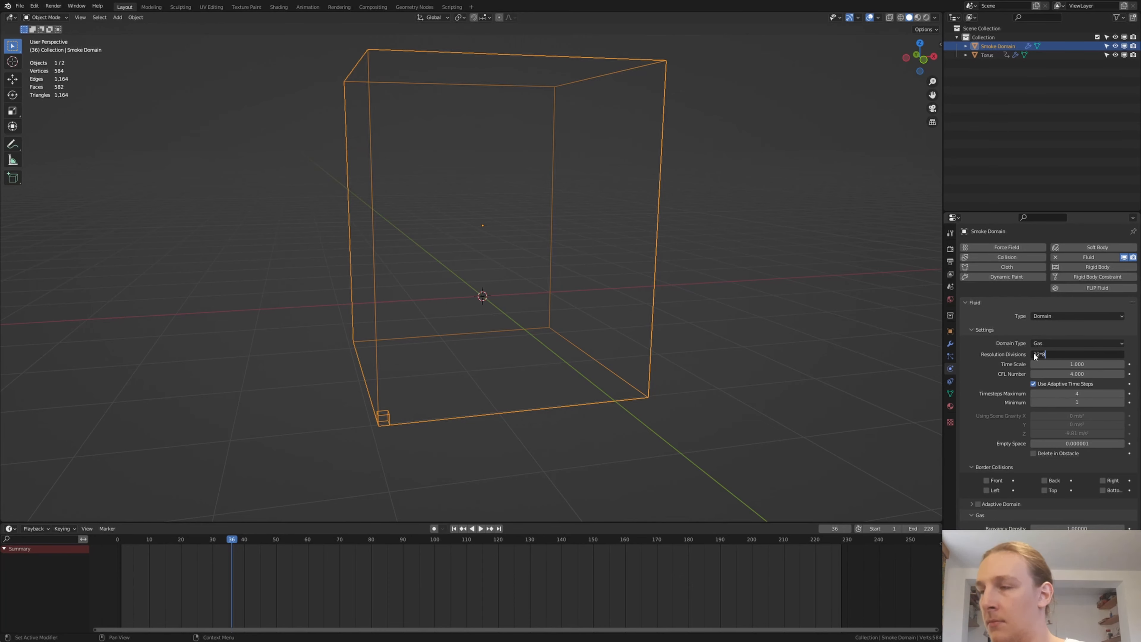
type("8")
key("Return")
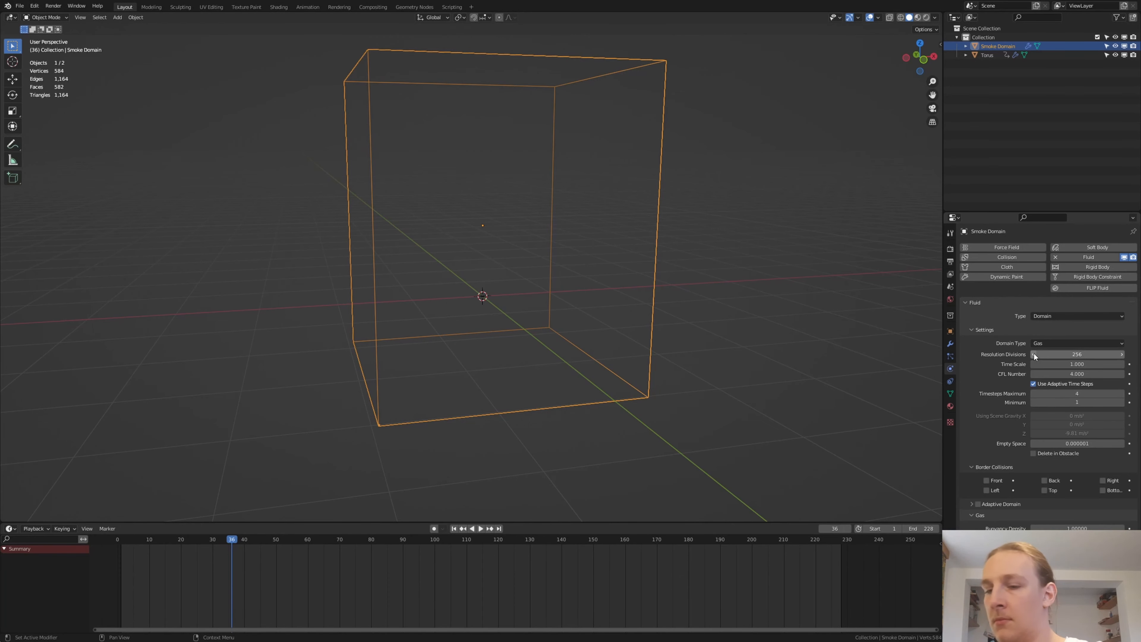
left_click(977, 504)
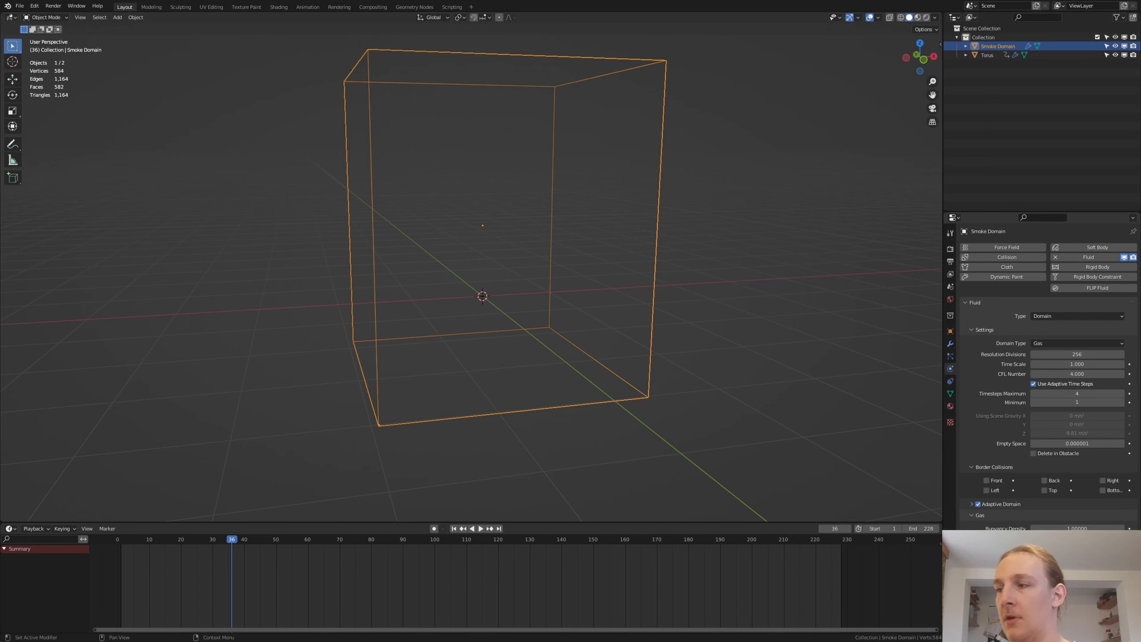
- Save the project as a new Blender file in the fire music visualizer folder
scroll(1048, 378, "down", 2)
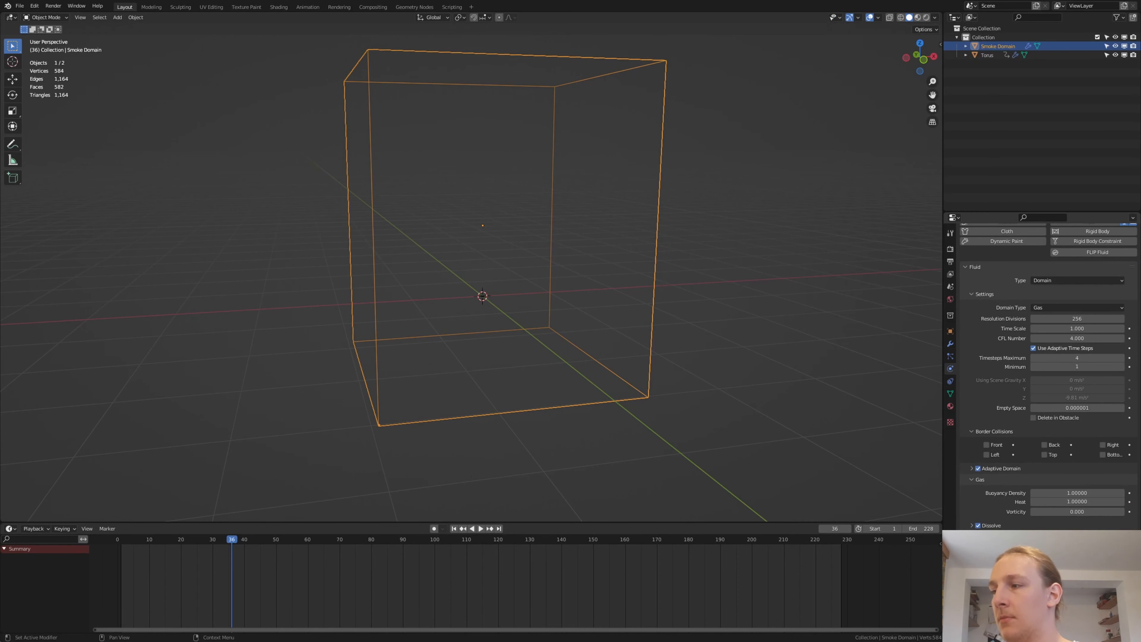
scroll(1048, 393, "down", 3)
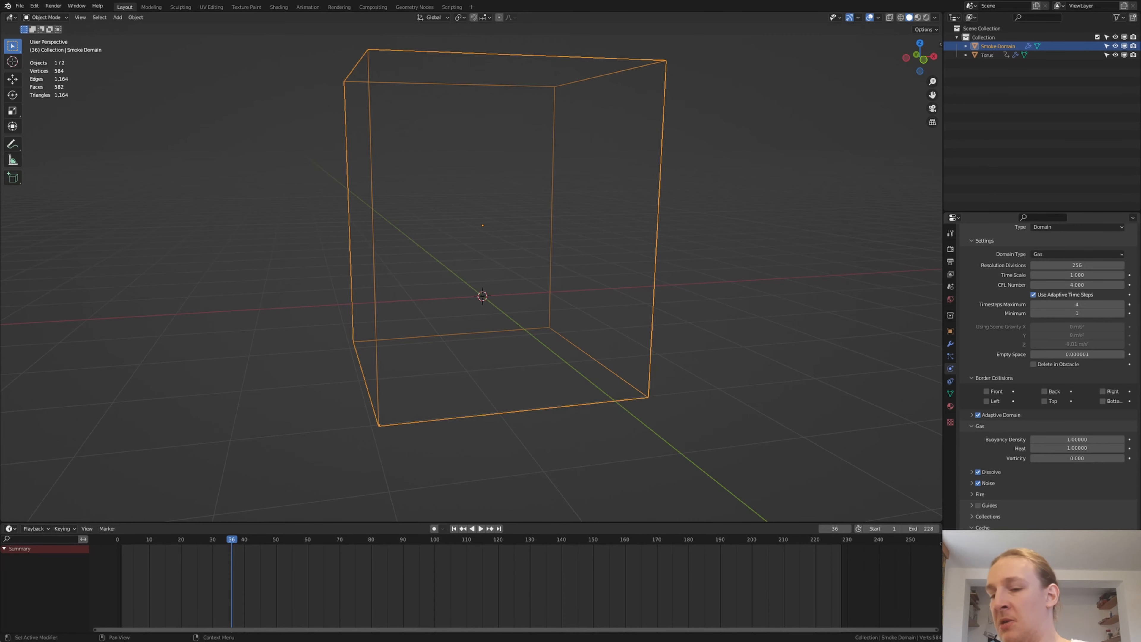
key("ctrl+s")
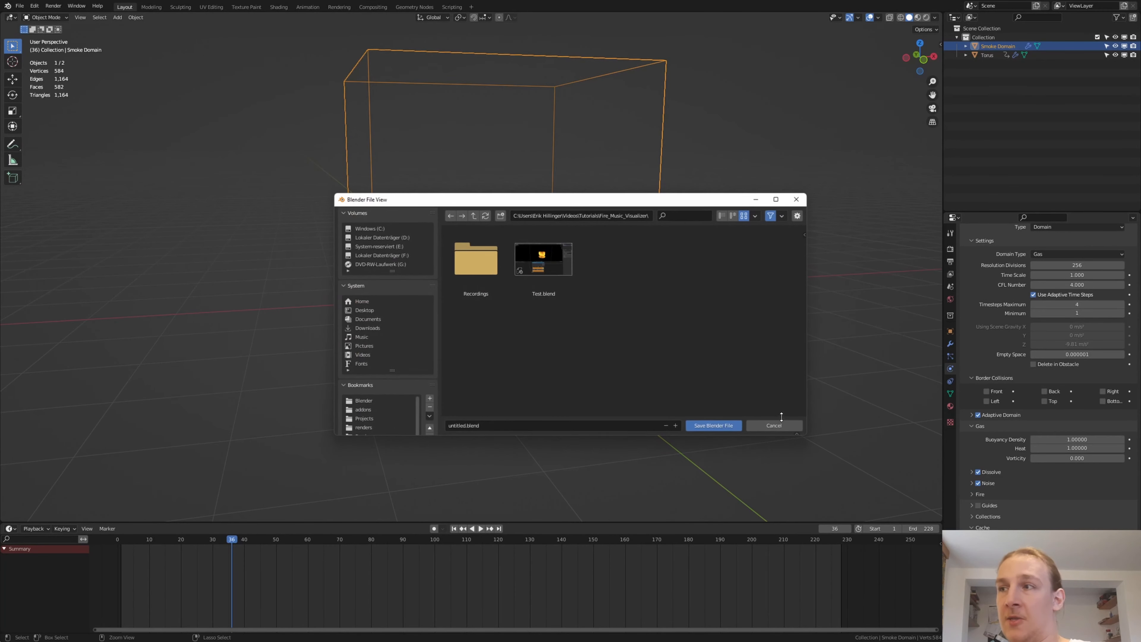
left_click(588, 425)
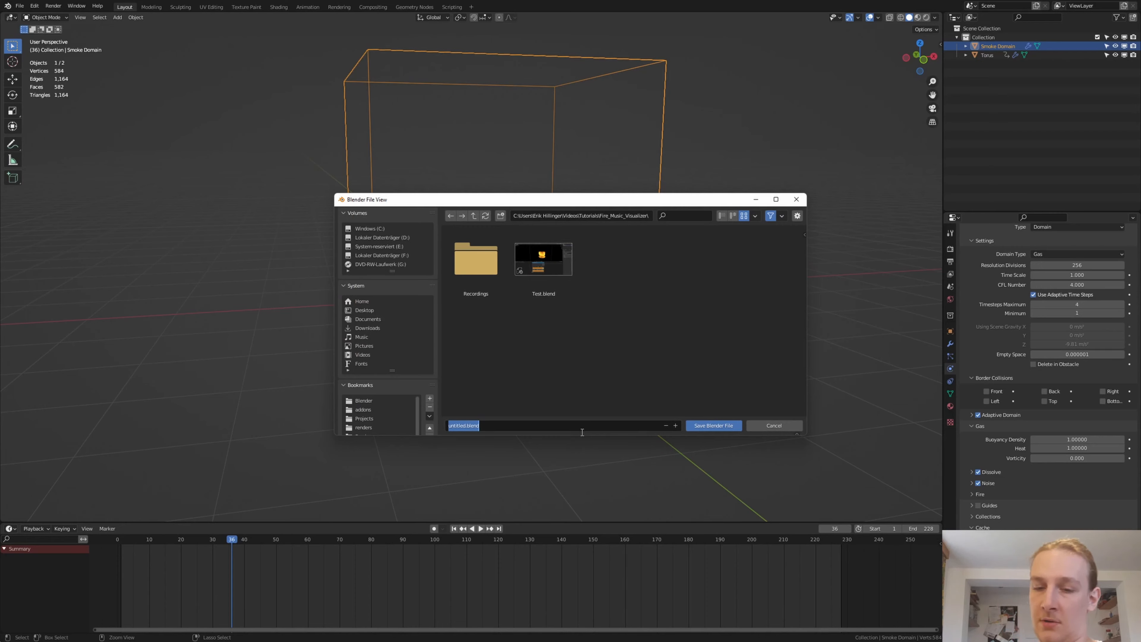
key("BackSpace")
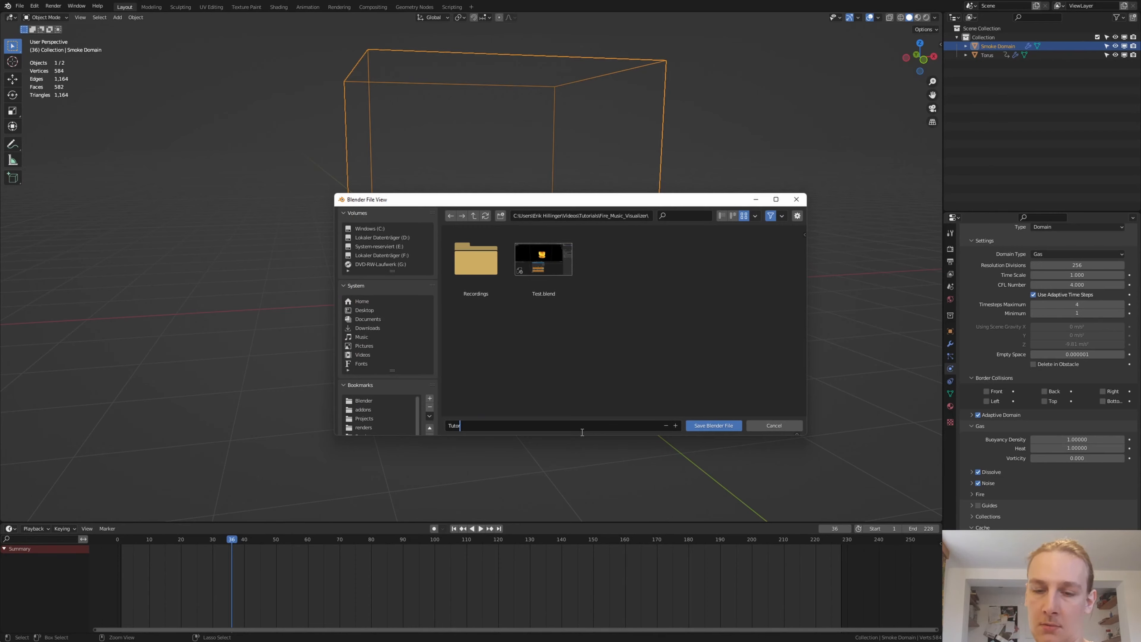
key("Return")
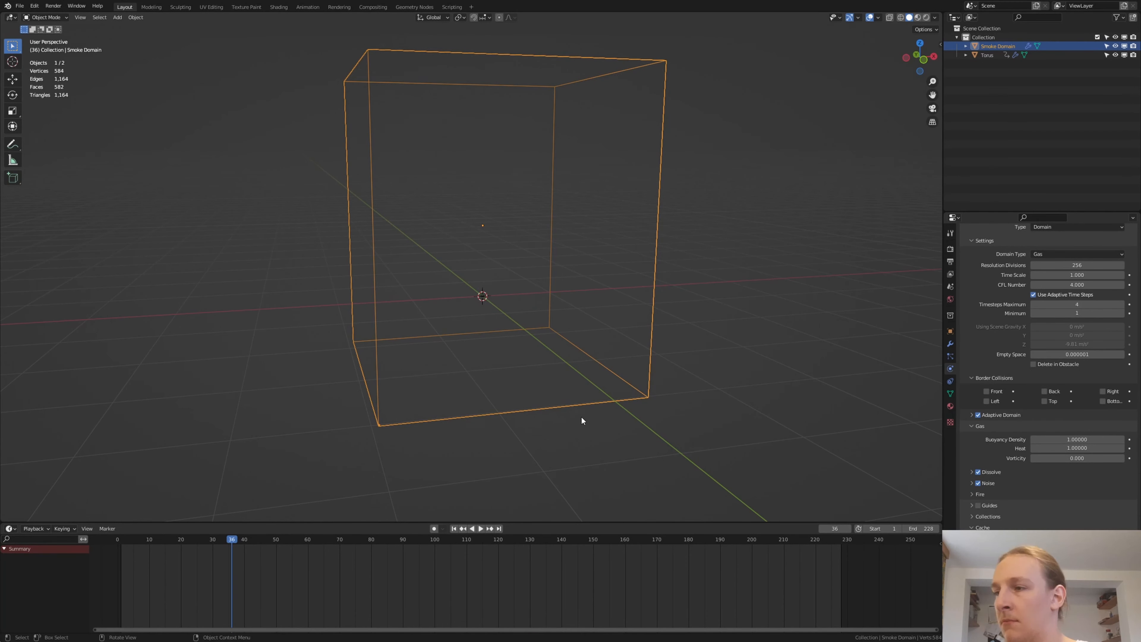
- In the Shading workspace, add a Math node set to Multiply to the Smoke Domain Material and place a duplicate before it
left_click(1051, 619)
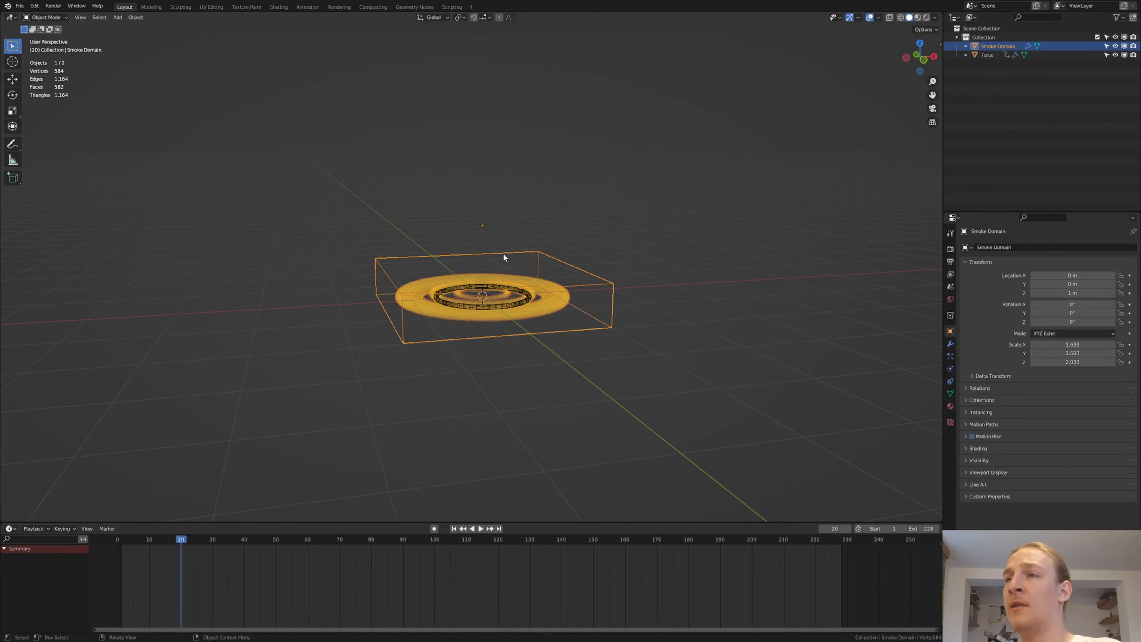
left_click(283, 8)
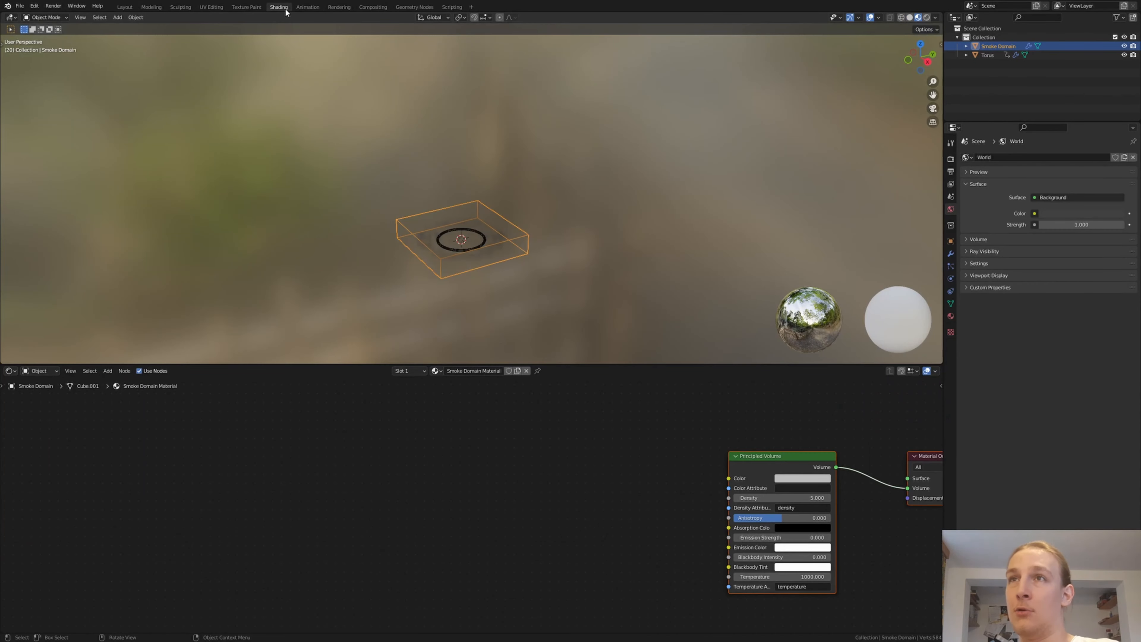
middle_click_drag(628, 445, 546, 396)
key("shift+a")
left_click(510, 423)
type("ma")
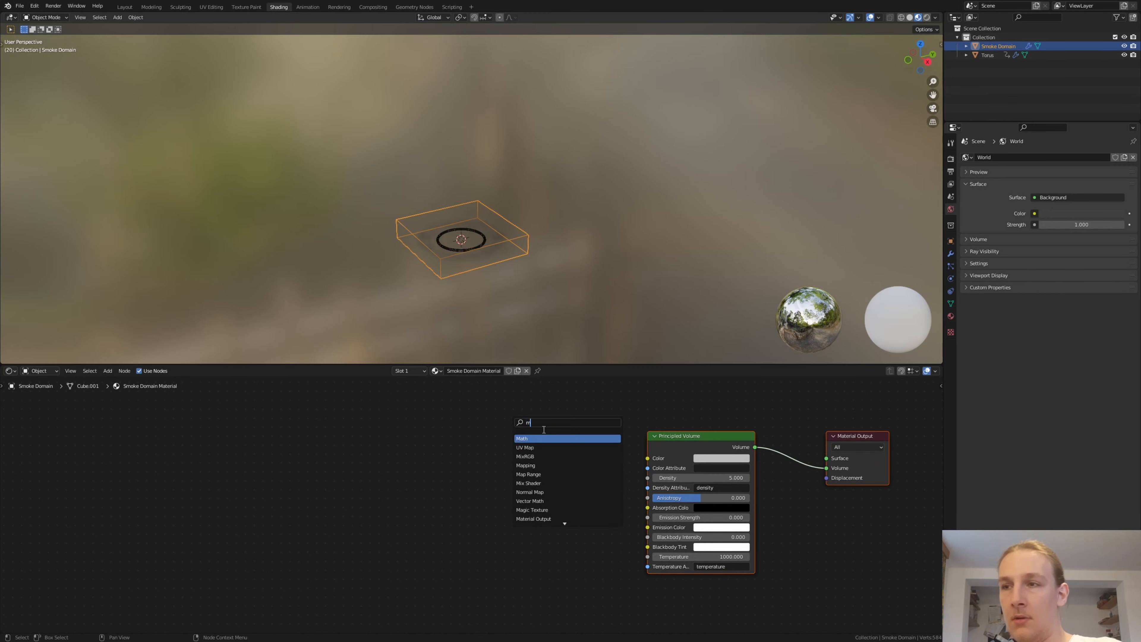
left_click(549, 438)
left_click(559, 470)
left_click(558, 482)
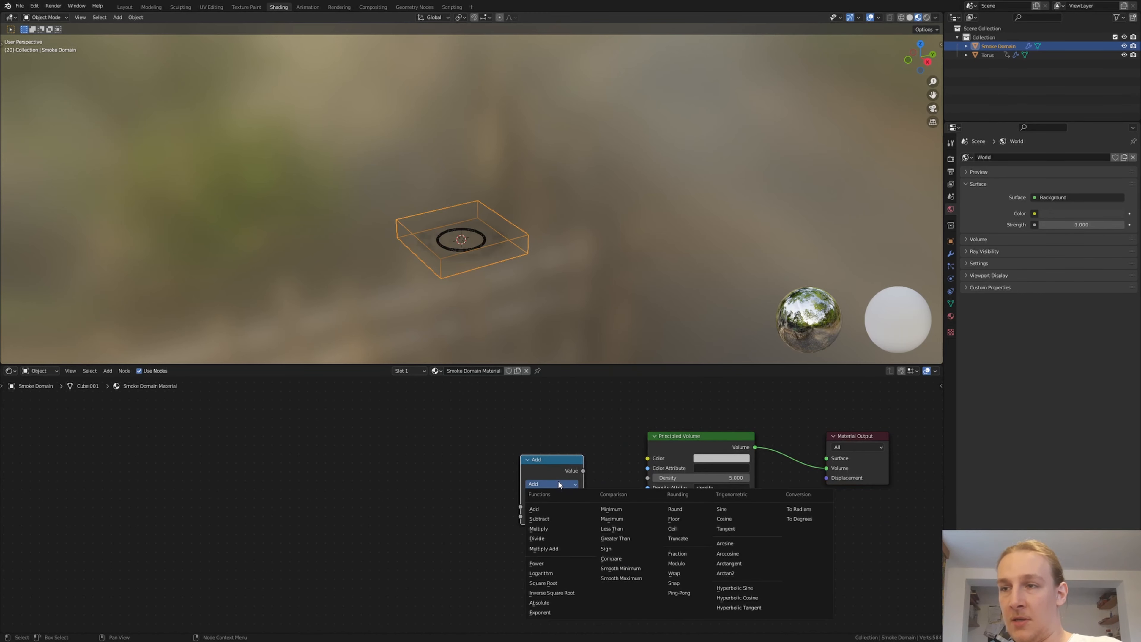
left_click(554, 529)
key("shift+d")
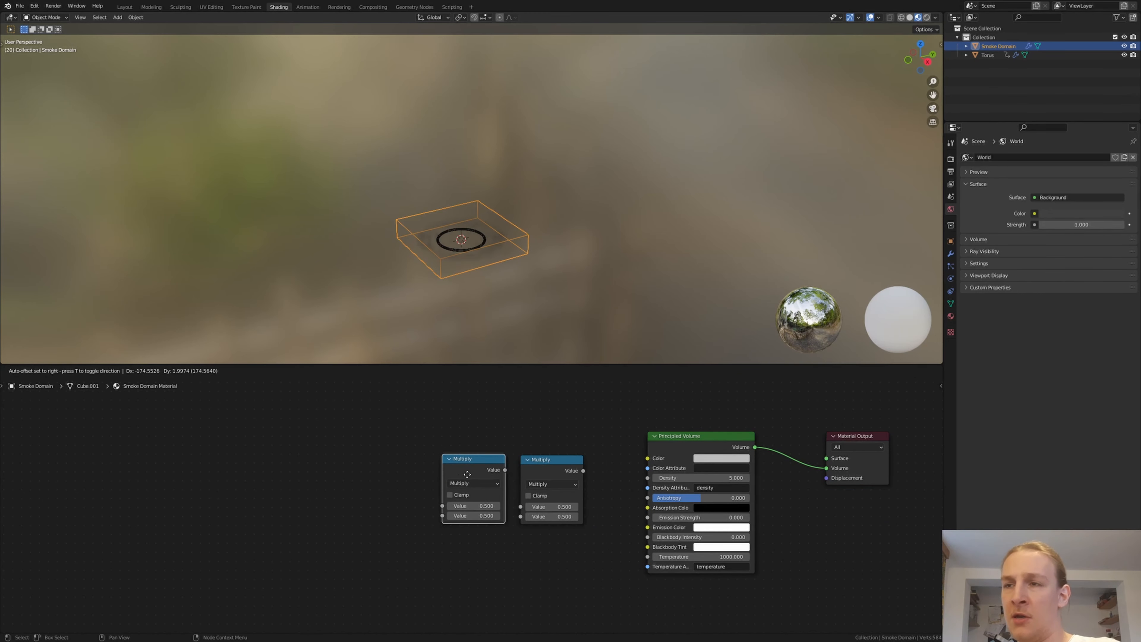
left_click(437, 473)
- Set the original Multiply node's second value to 50 and connect its output to the Principled Volume's Emission Strength
left_click(557, 517)
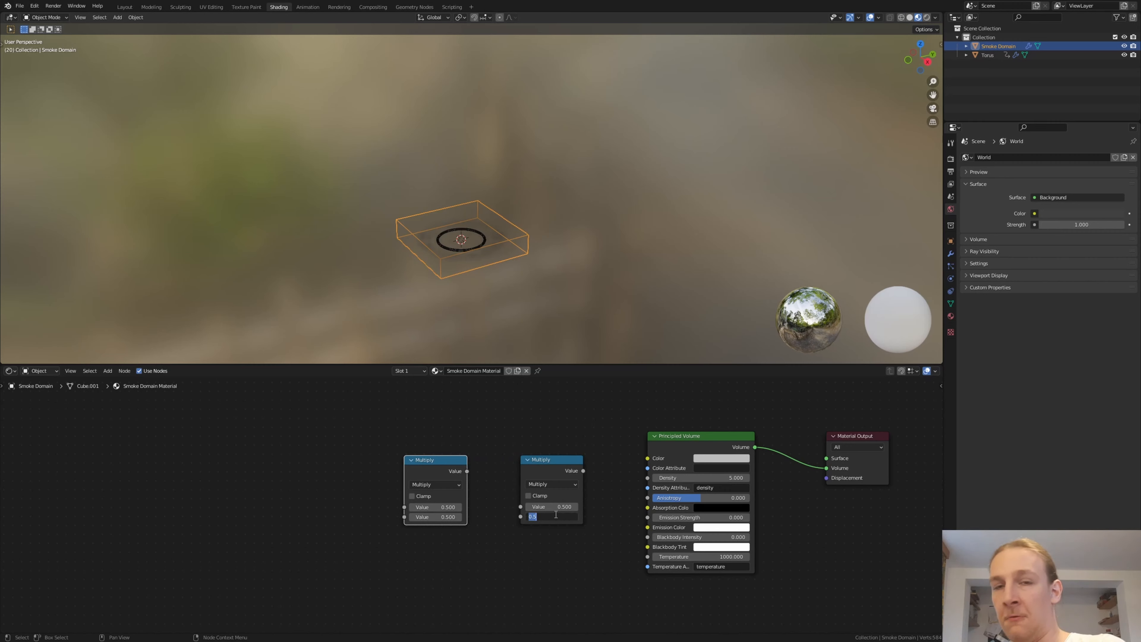
type("50")
key("Return")
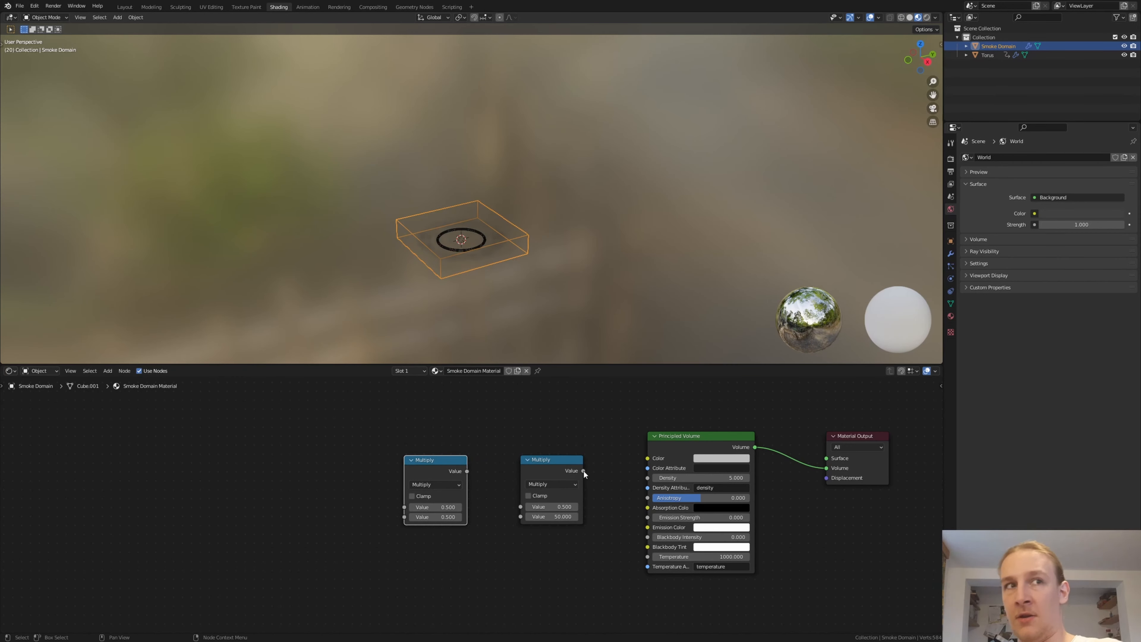
left_click_drag(583, 471, 600, 486)
left_click_drag(647, 528, 648, 517)
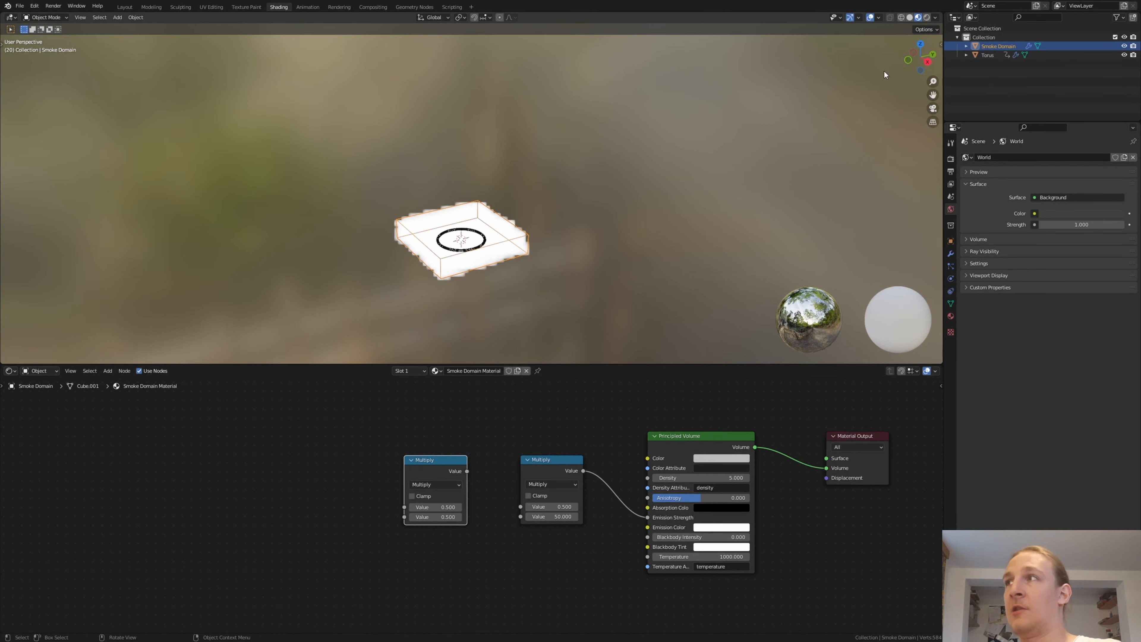
- Switch the viewport to rendered shading and open the scene's render settings
left_click(927, 17)
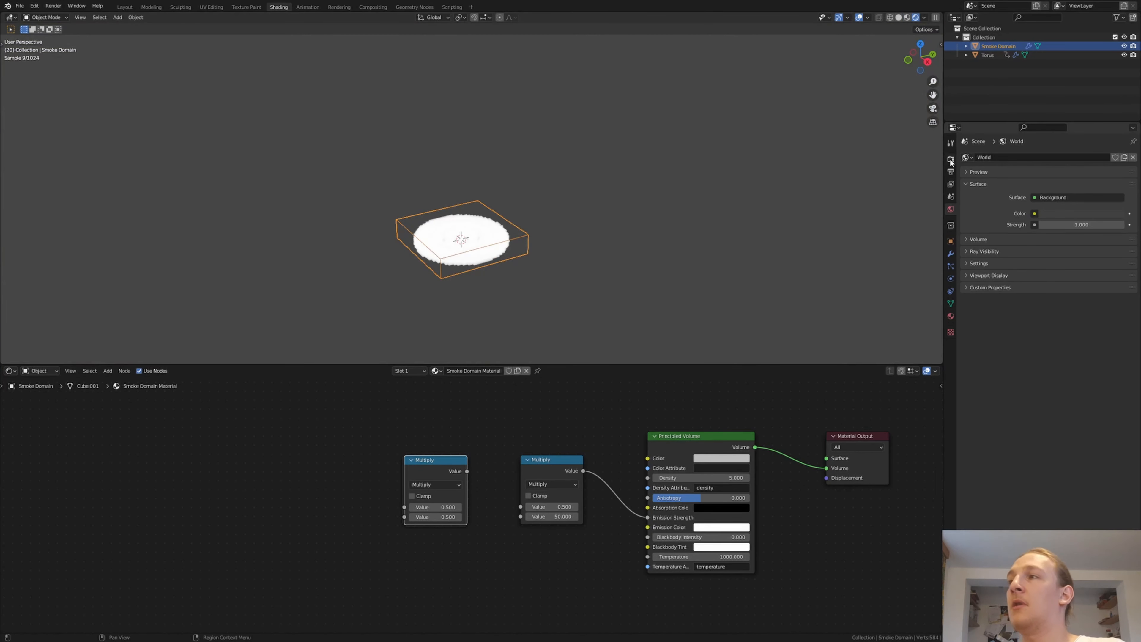
left_click(950, 158)
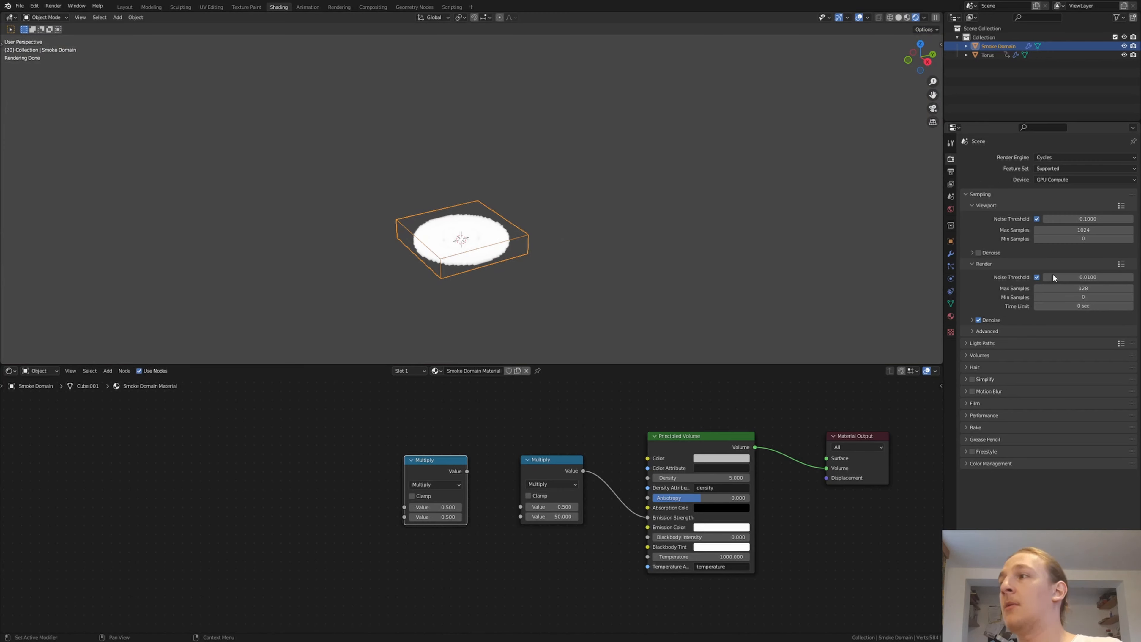
scroll(494, 301, "up", 4)
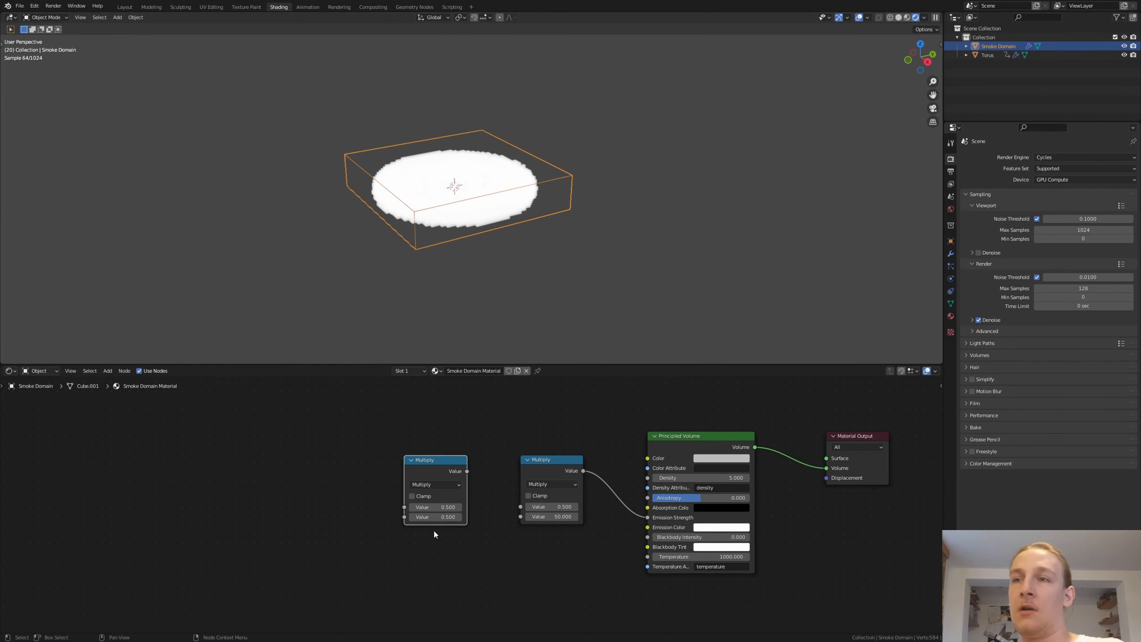
- Connect the duplicated Multiply node to the first value of the 50 multiplier and add a ColorRamp node before it
mouse_move(467, 471)
left_mouse_down()
mouse_move(520, 506)
mouse_move(456, 462)
left_mouse_up()
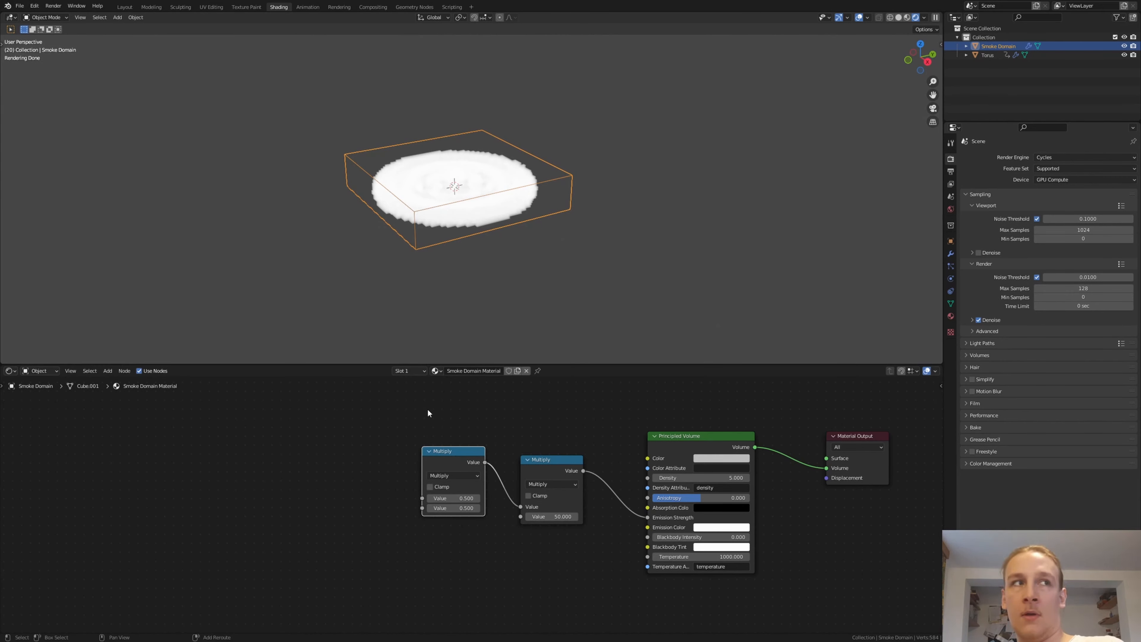
key("shift+a")
left_click(427, 409)
type("col")
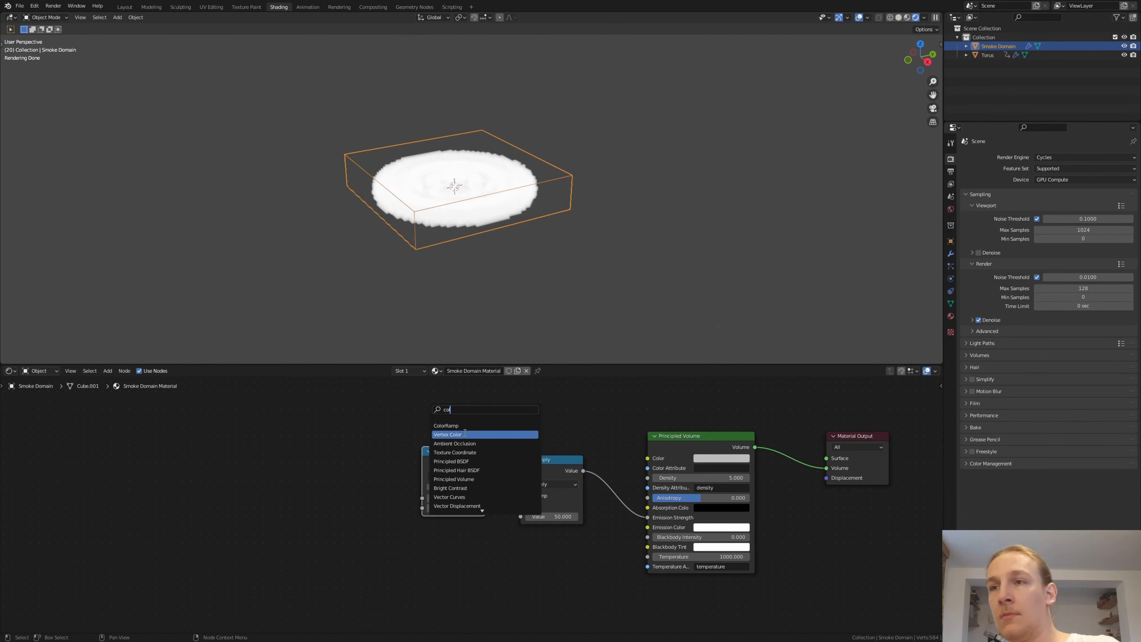
left_click(468, 426)
left_click(245, 436)
- Duplicate the ColorRamp twice and arrange the three ramps in a vertical stack
key("shift+d")
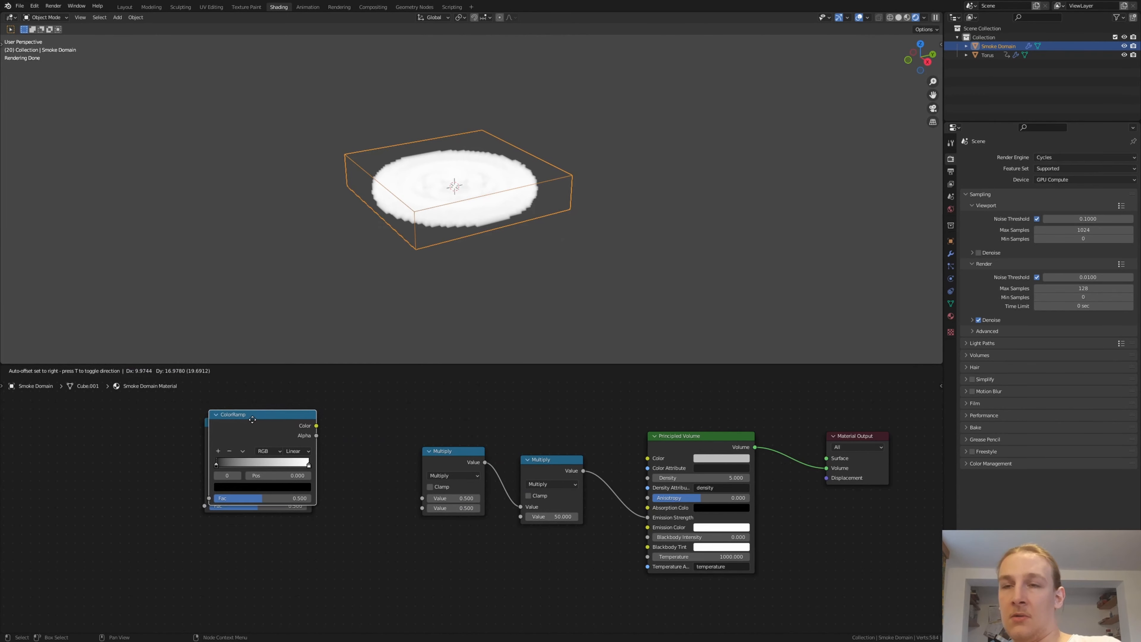
left_click(258, 345)
middle_click_drag(264, 445, 294, 410)
left_click(293, 425)
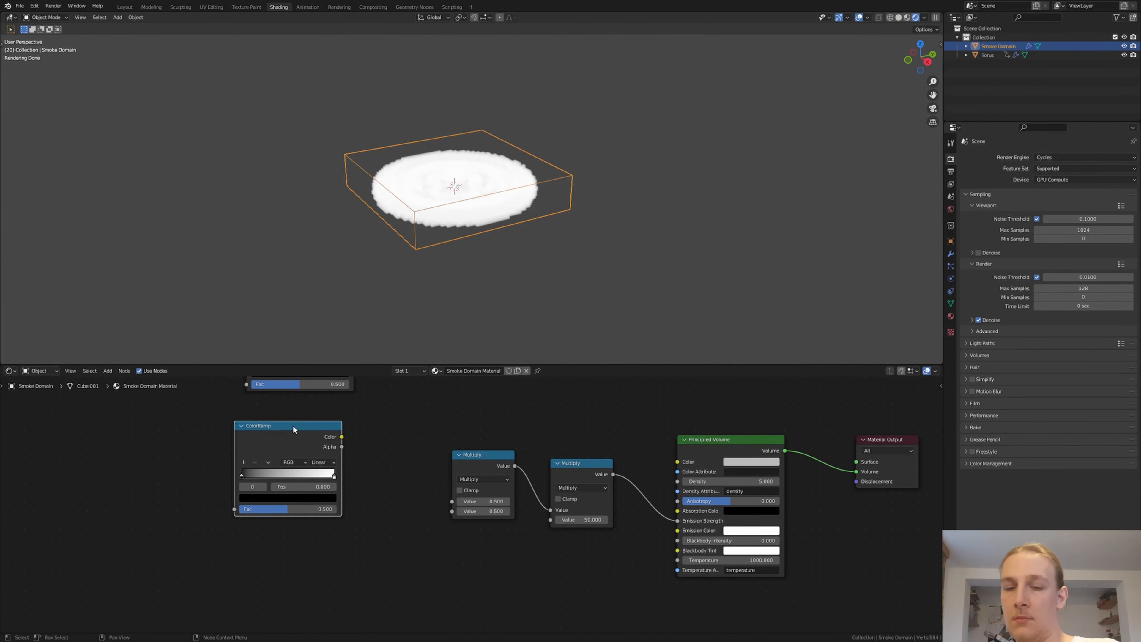
key("shift+d")
left_click(296, 556)
middle_click_drag(313, 517, 257, 515)
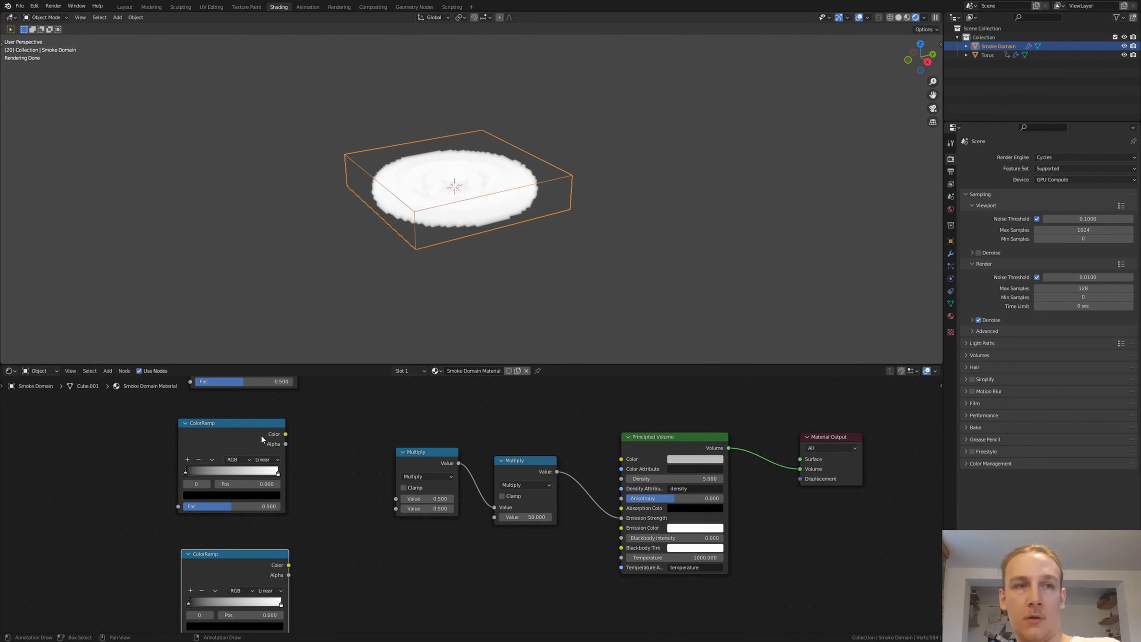
- Connect the Color outputs of the middle and upper ColorRamps to the two values of the first Multiply node in the chain
left_click_drag(286, 434, 396, 499)
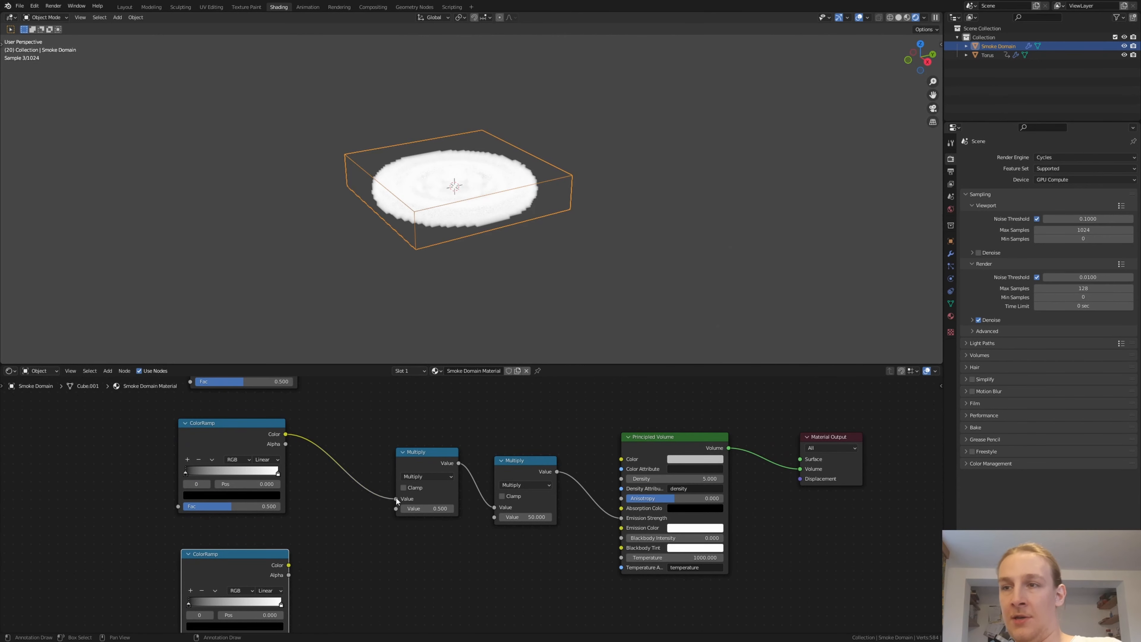
middle_click_drag(338, 344, 437, 427)
left_click_drag(398, 393, 497, 592)
- Add a Noise Texture node and connect its Fac output to the upper ColorRamp's Fac input
middle_click_drag(221, 463, 345, 481)
key("shift+a")
left_click(373, 487)
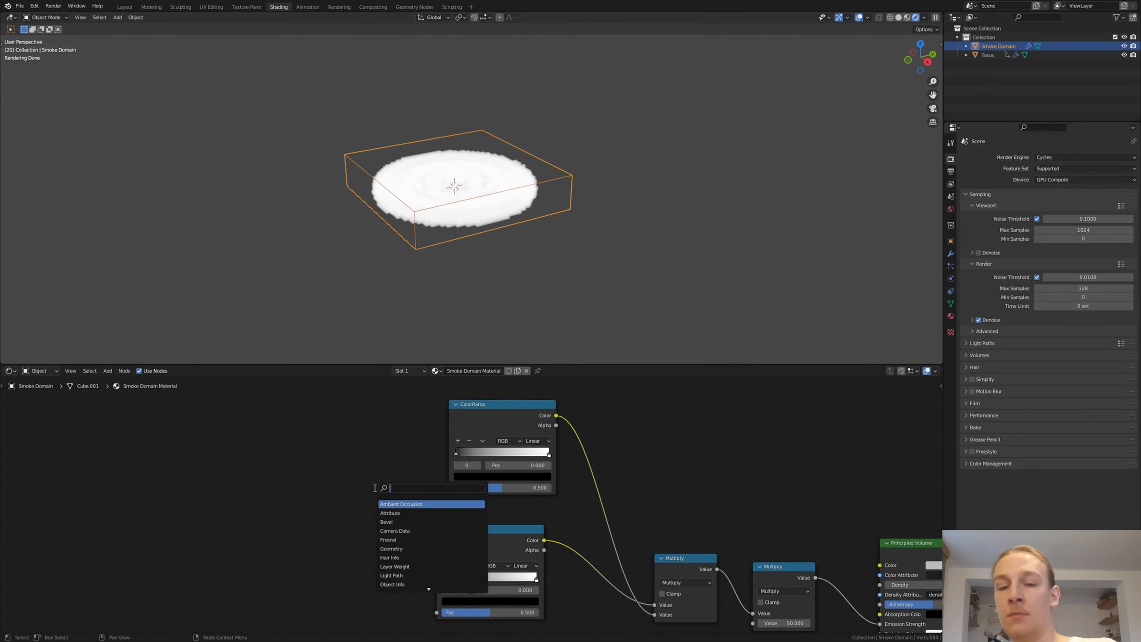
type("noise")
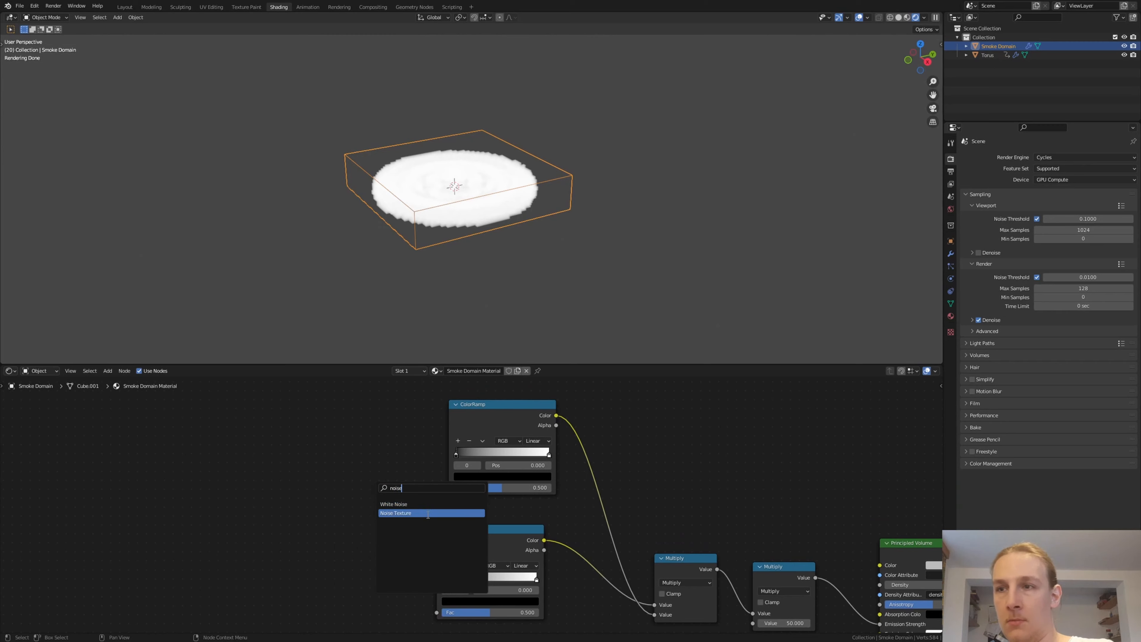
left_click(427, 514)
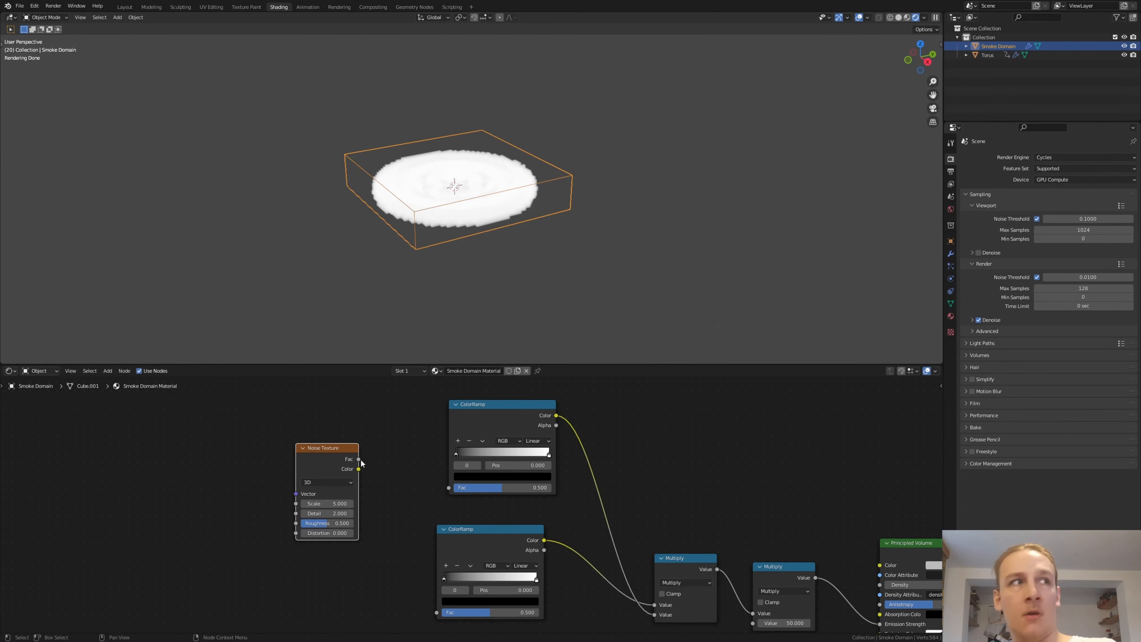
left_click_drag(359, 459, 385, 437)
- Move the black stop of the upper ColorRamp to position 0.355
middle_click_drag(465, 448, 370, 445)
scroll(369, 445, "up", 4)
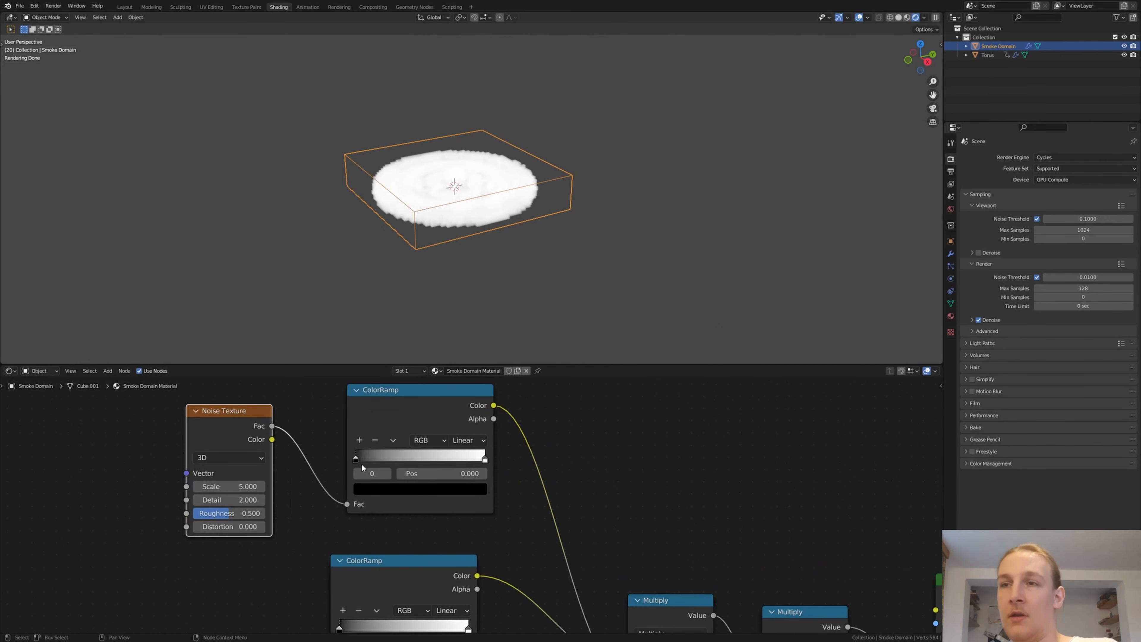
left_click_drag(357, 457, 405, 458)
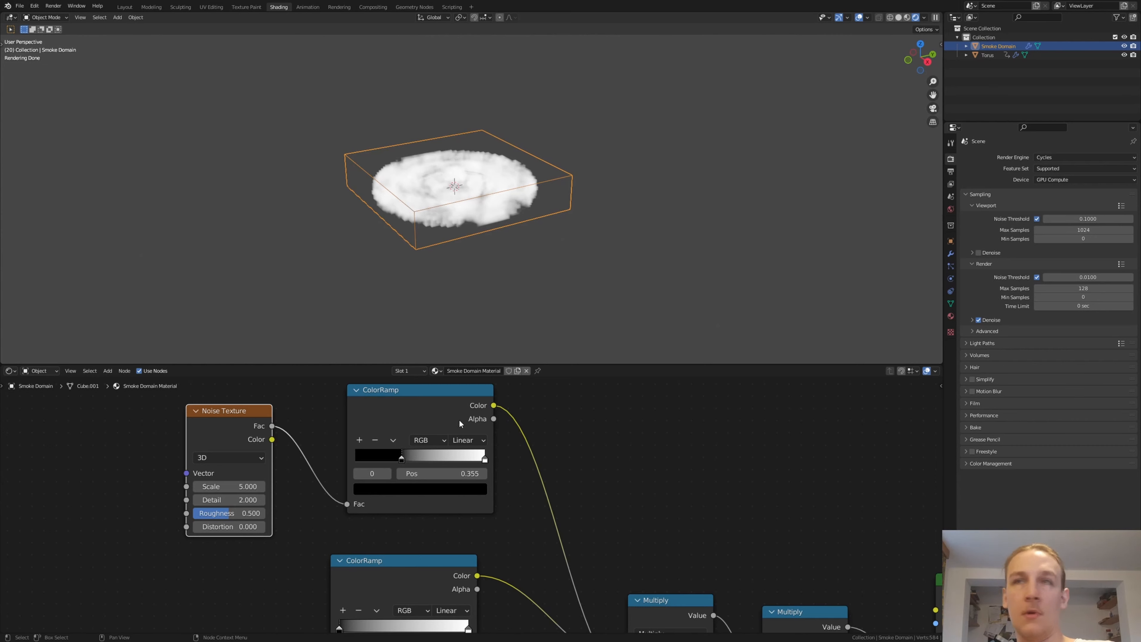
- Set the world background color to black
left_click(950, 209)
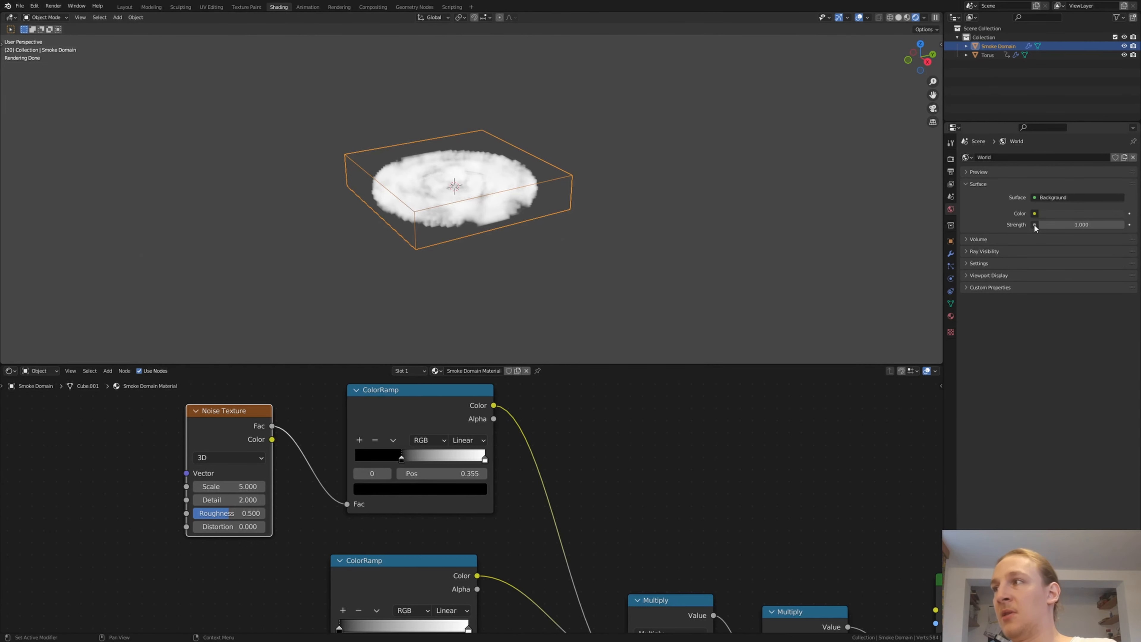
left_click(1066, 214)
left_click_drag(1119, 145, 1117, 151)
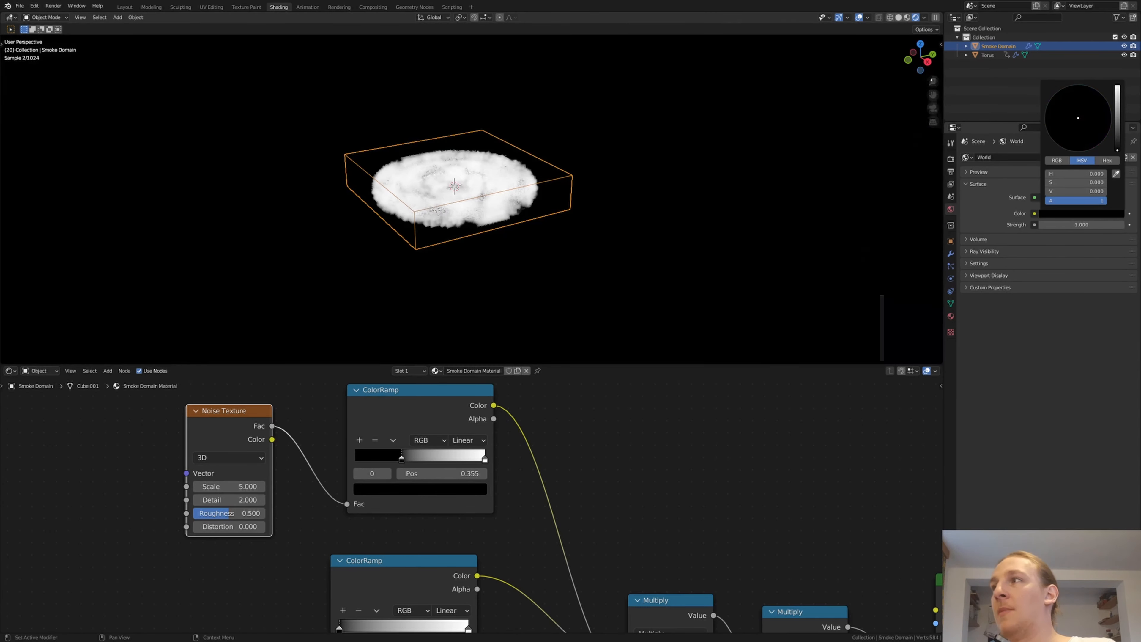
- Set the Noise Texture's scale to 8 and its detail to 9.2
middle_click_drag(288, 492, 306, 492)
scroll(305, 492, "up", 3)
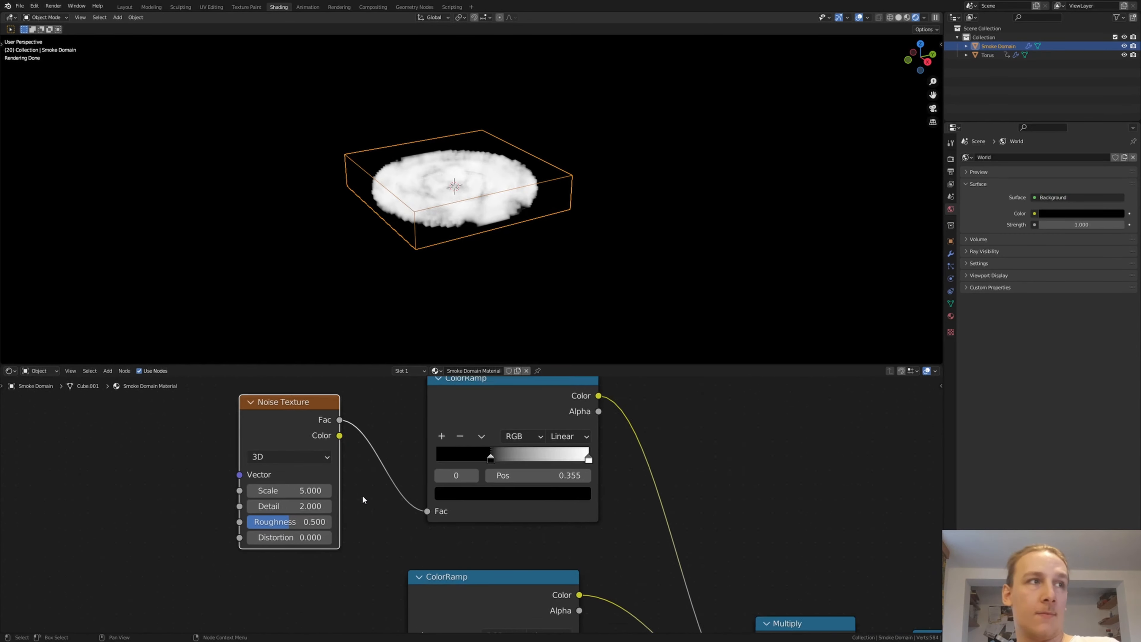
double_click(286, 488)
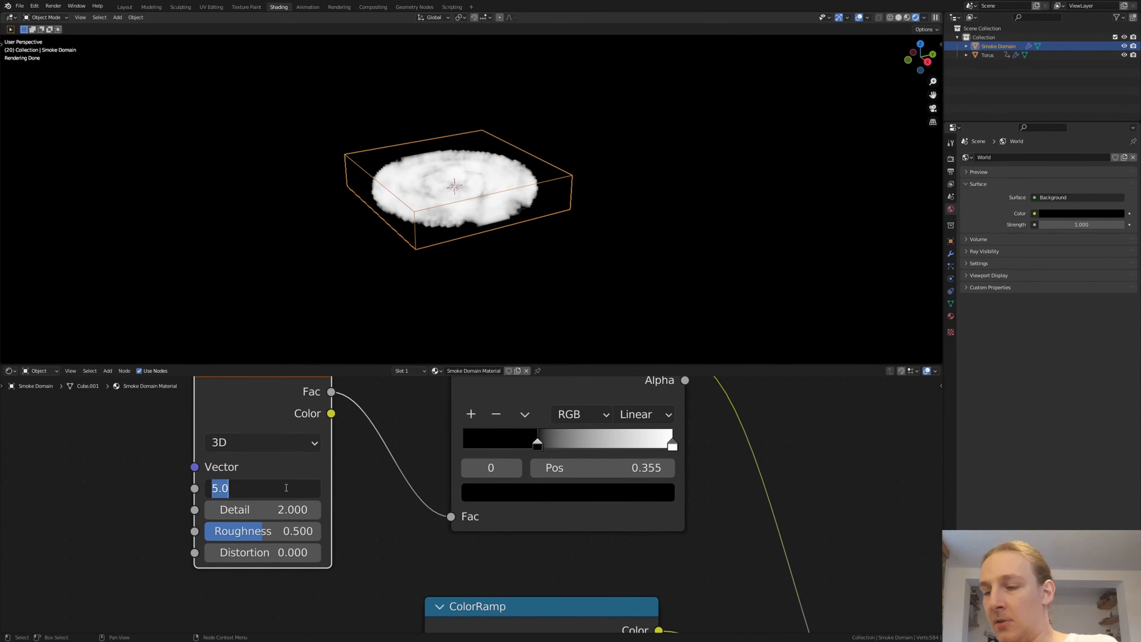
type("8")
key("Return")
double_click(289, 510)
type("9")
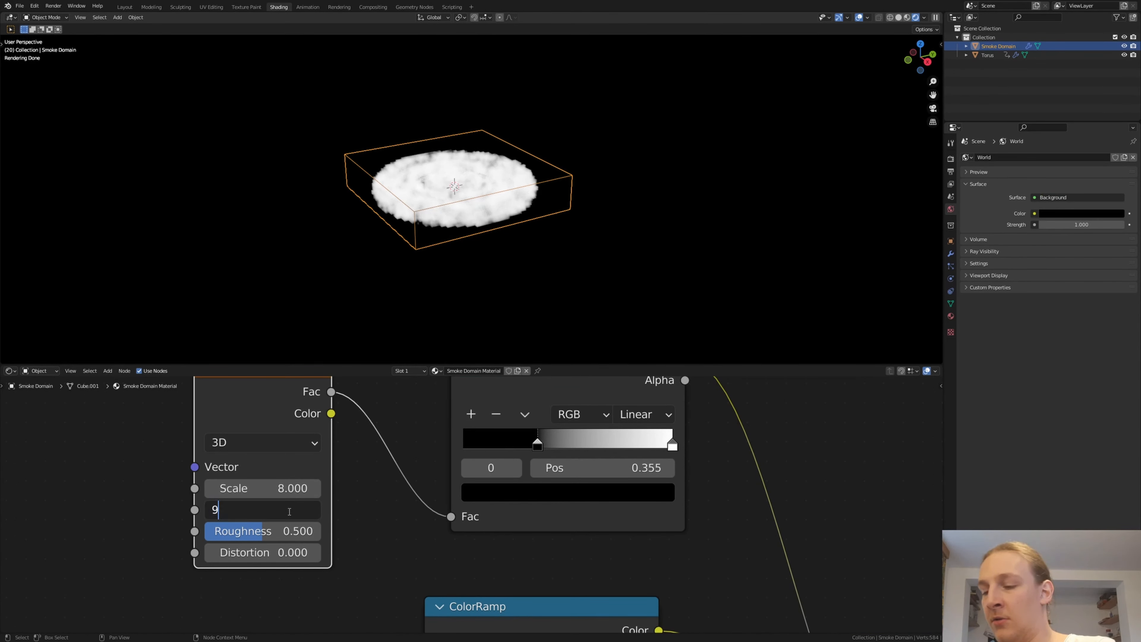
type(".2")
key("Return")
- Add an Attribute node beside the two lower ColorRamps and set its attribute name to heat
scroll(371, 493, "down", 3)
middle_click_drag(451, 538, 495, 483)
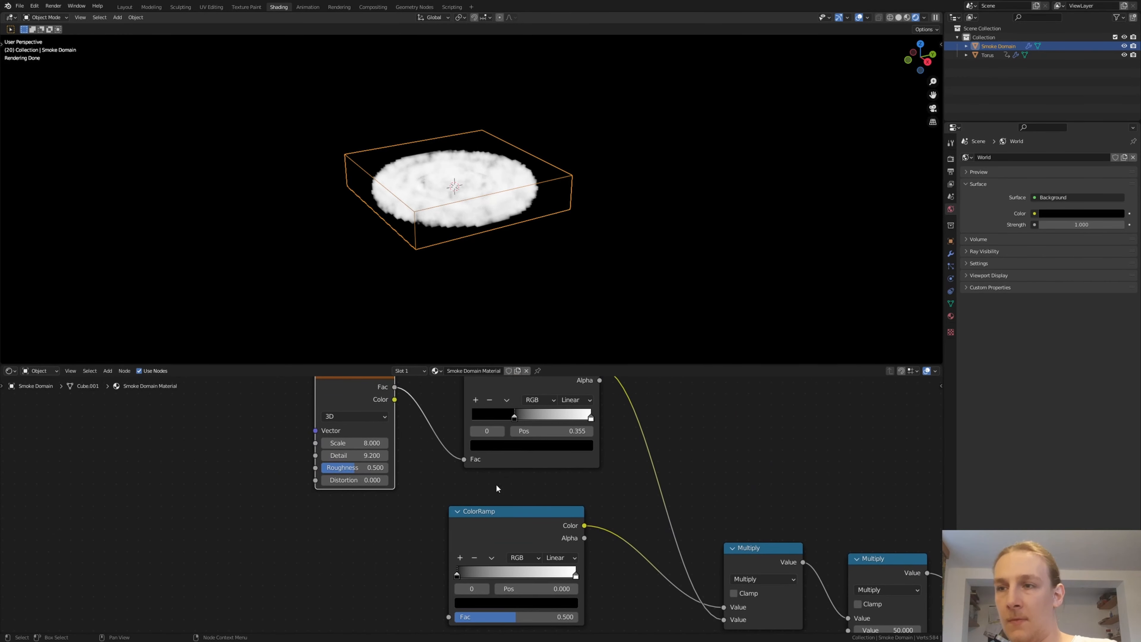
scroll(479, 517, "down", 7)
middle_click_drag(459, 533, 465, 444)
scroll(444, 472, "up", 4)
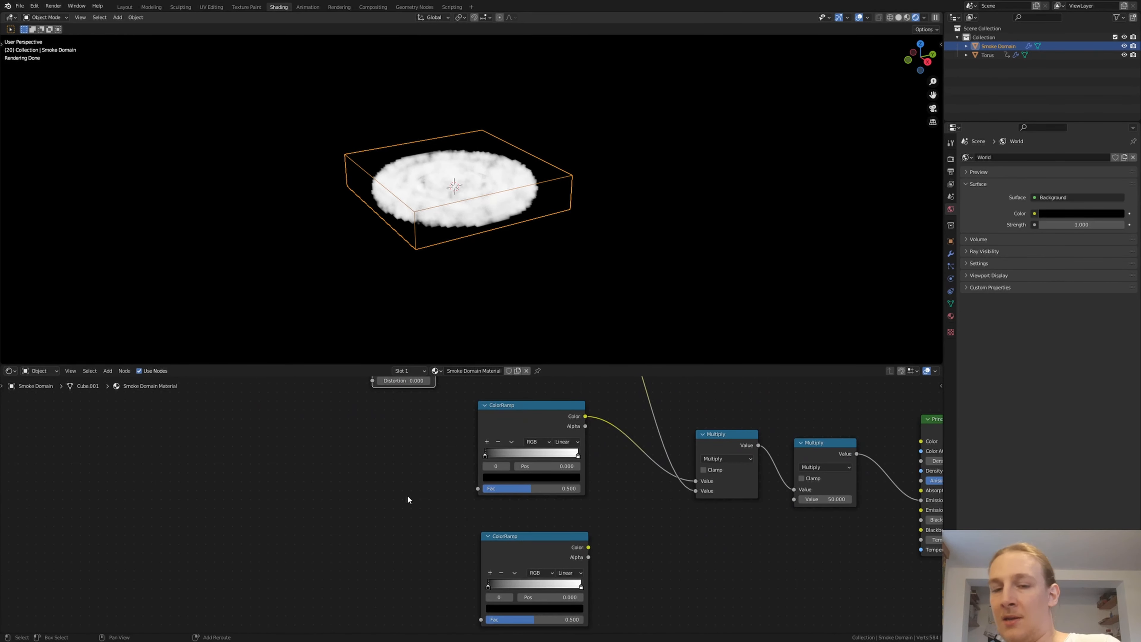
key("shift+a")
left_click(407, 494)
type("az")
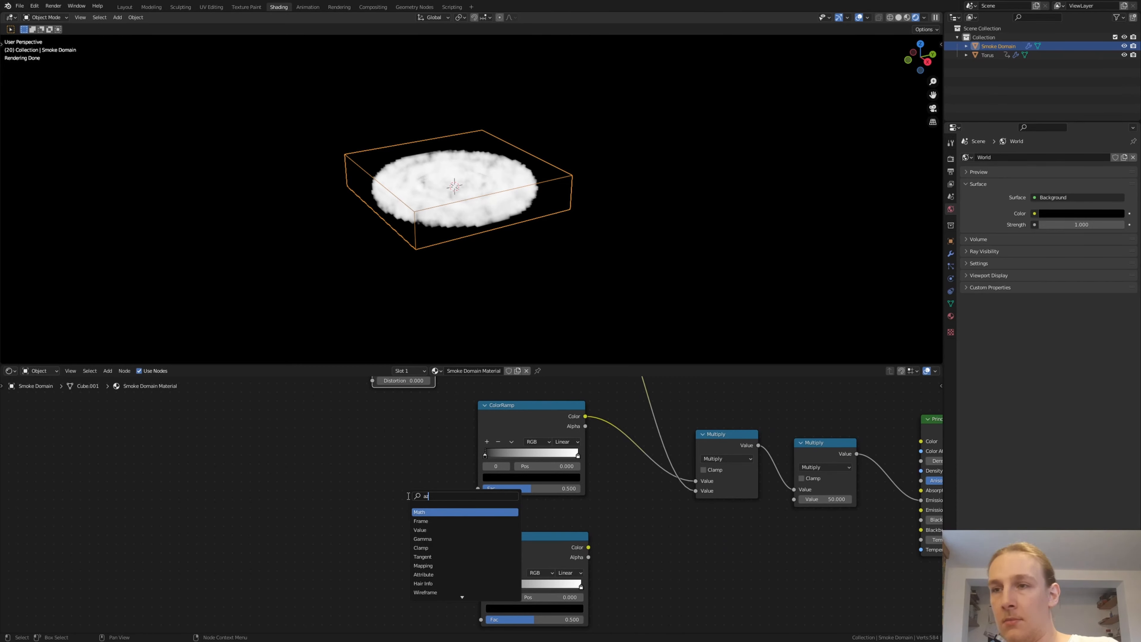
key("BackSpace")
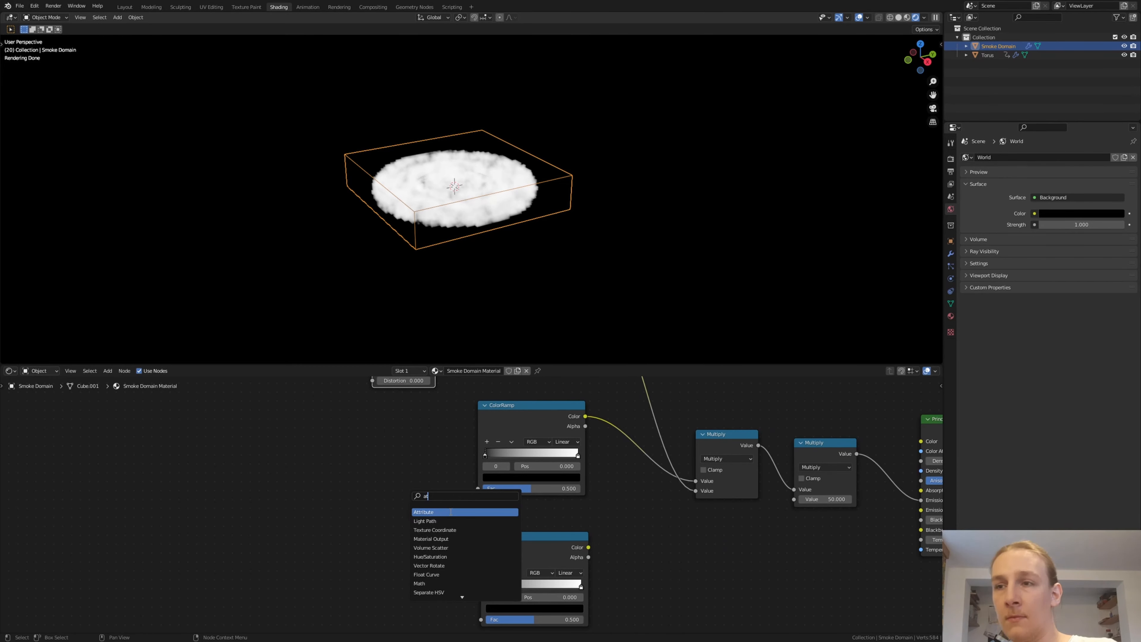
left_click(451, 511)
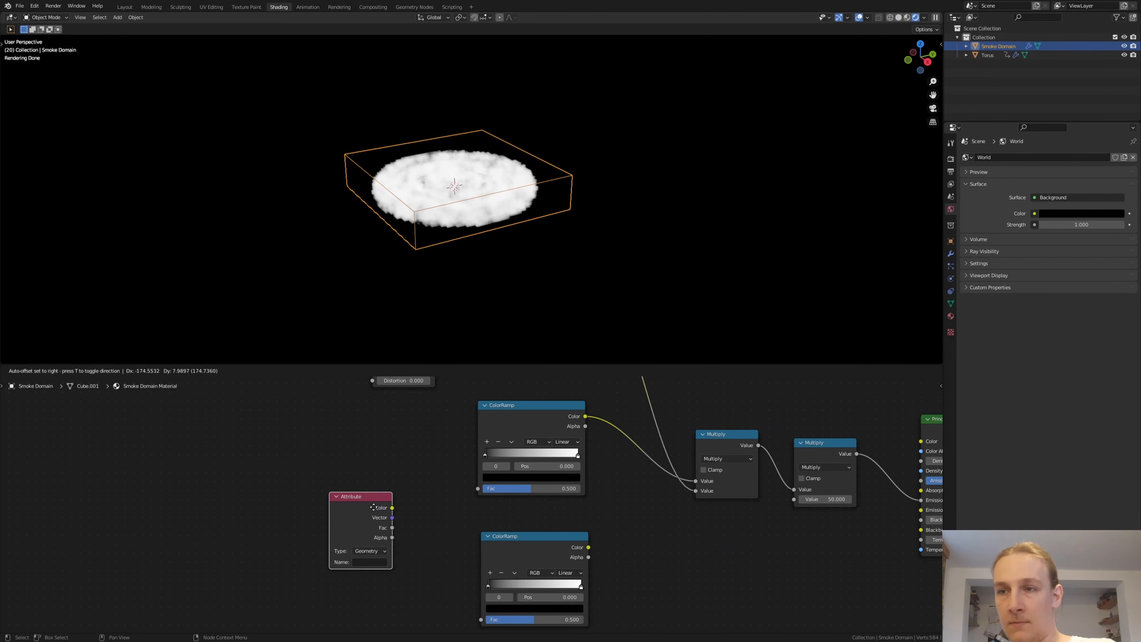
left_click(367, 558)
type("heat")
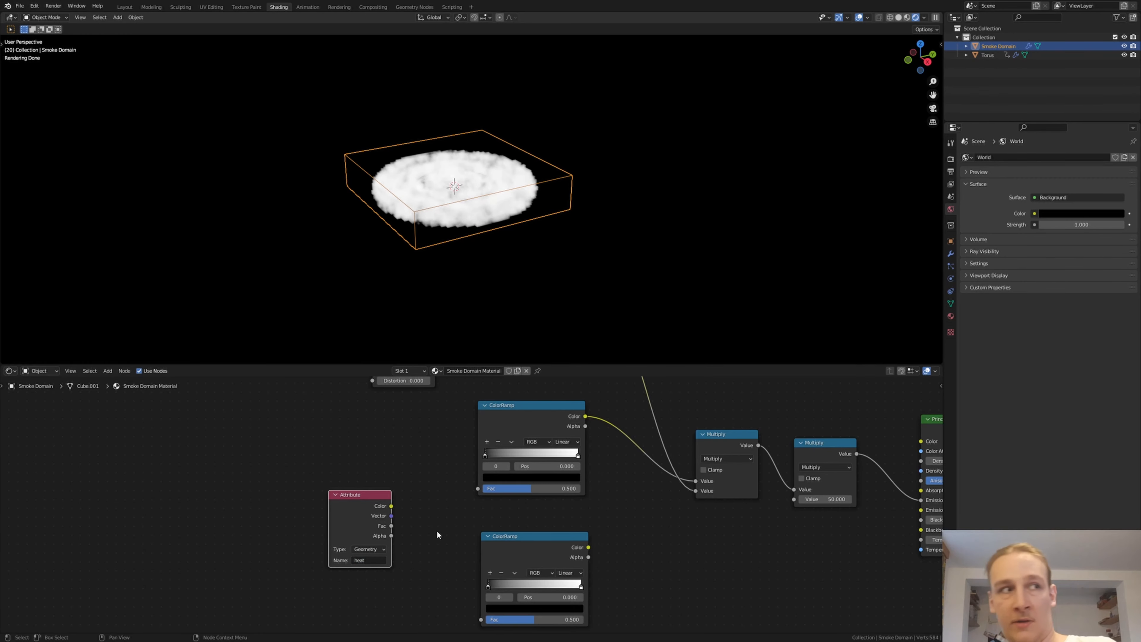
- Connect the heat attribute's Fac to both lower ColorRamps and the lowest ramp's Color to the Principled Volume's Emission Color
left_click_drag(394, 525, 484, 591)
middle_click_drag(684, 519, 436, 554)
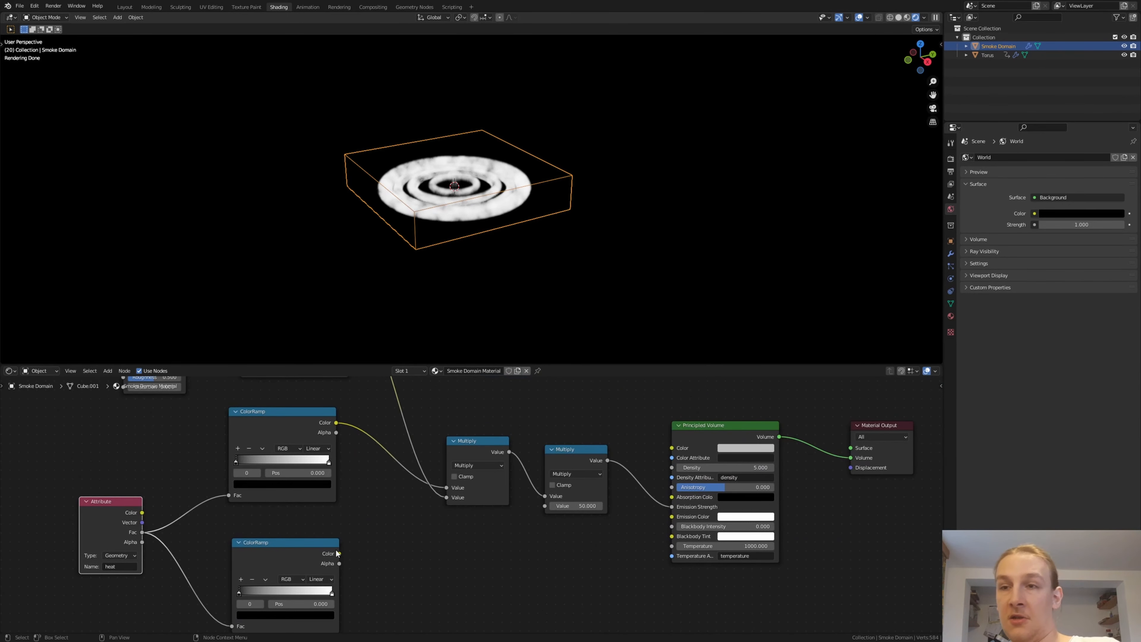
left_click_drag(339, 553, 671, 516)
- On the heat ColorRamp driving emission strength, move the black stop inward, move the white stop to 0.491 and make it black
middle_click_drag(353, 534, 488, 484)
middle_click_drag(483, 428, 496, 511)
scroll(494, 507, "up", 7)
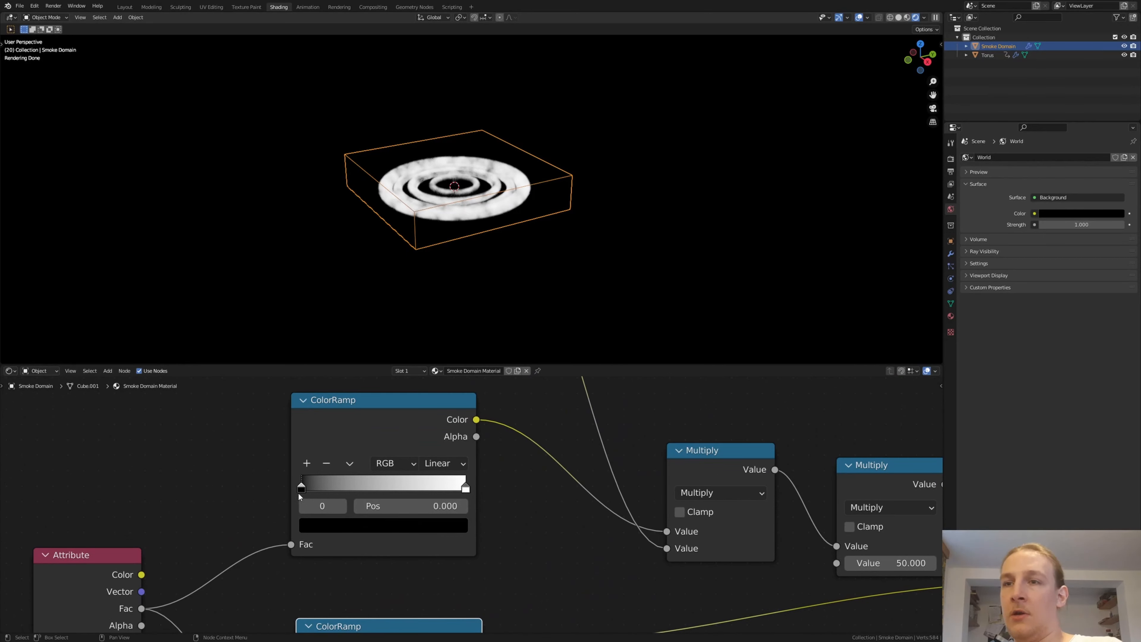
left_click_drag(301, 490, 338, 490)
left_click_drag(465, 486, 378, 489)
scroll(385, 515, "up", 4)
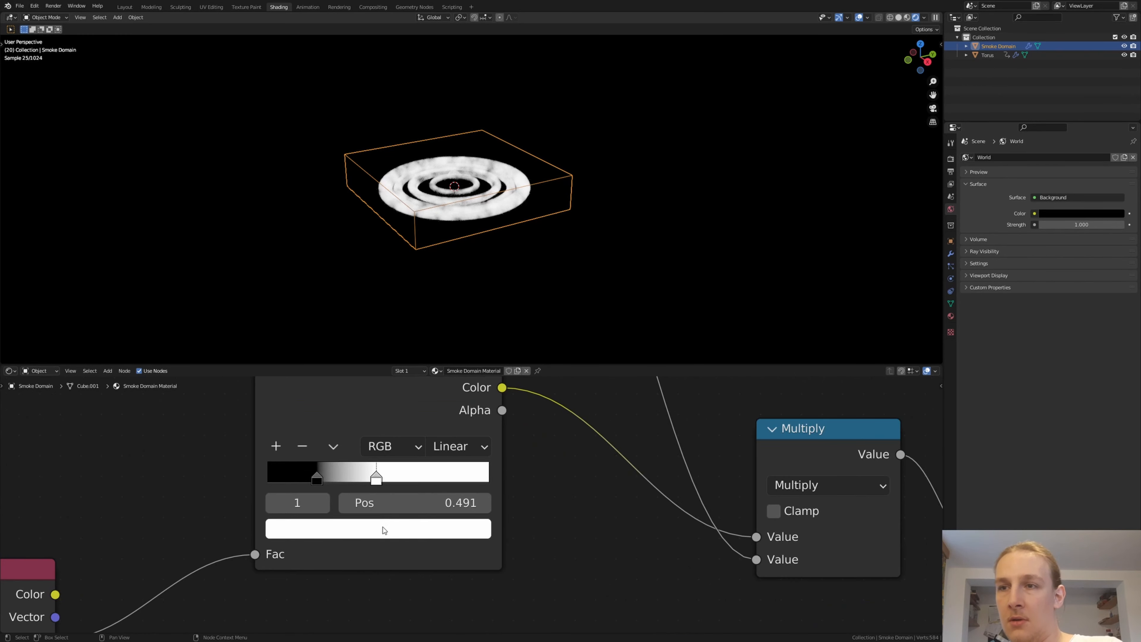
left_click(384, 528)
left_click_drag(440, 352, 442, 385)
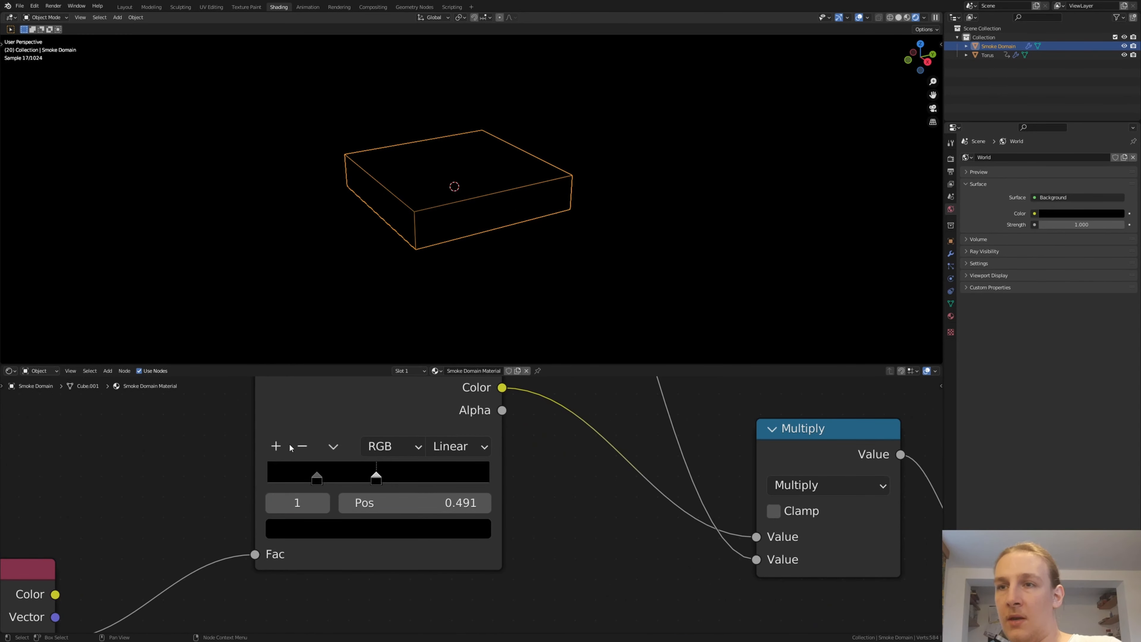
- Add a white stop at 0.357 between the two black stops of the emission strength ColorRamp
left_click(276, 446)
left_click(374, 530)
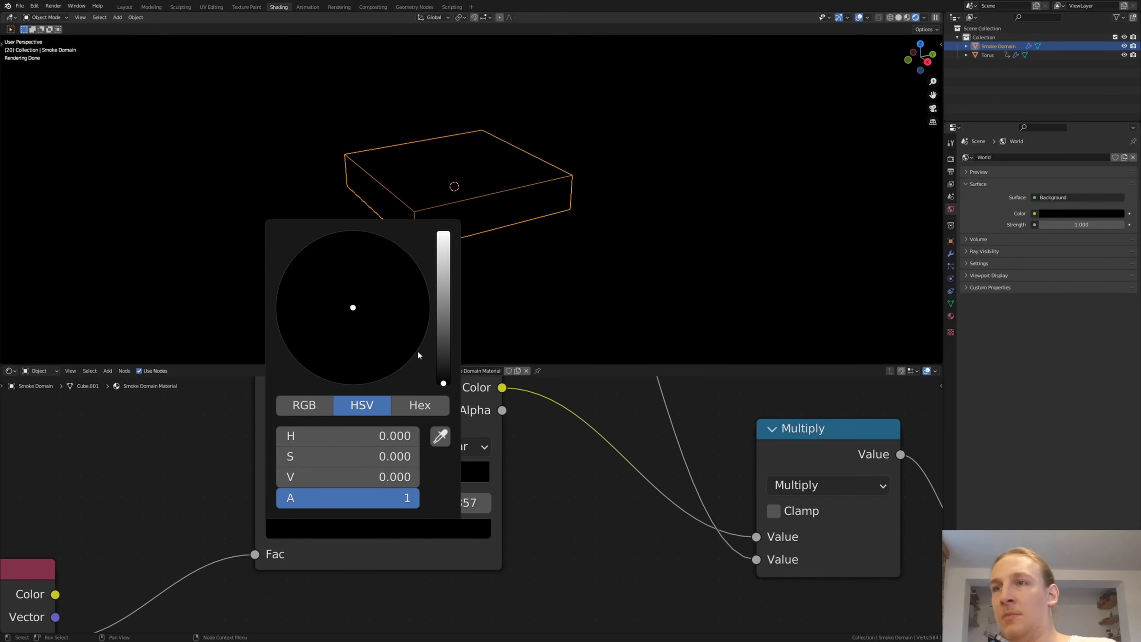
left_click_drag(443, 382, 455, 233)
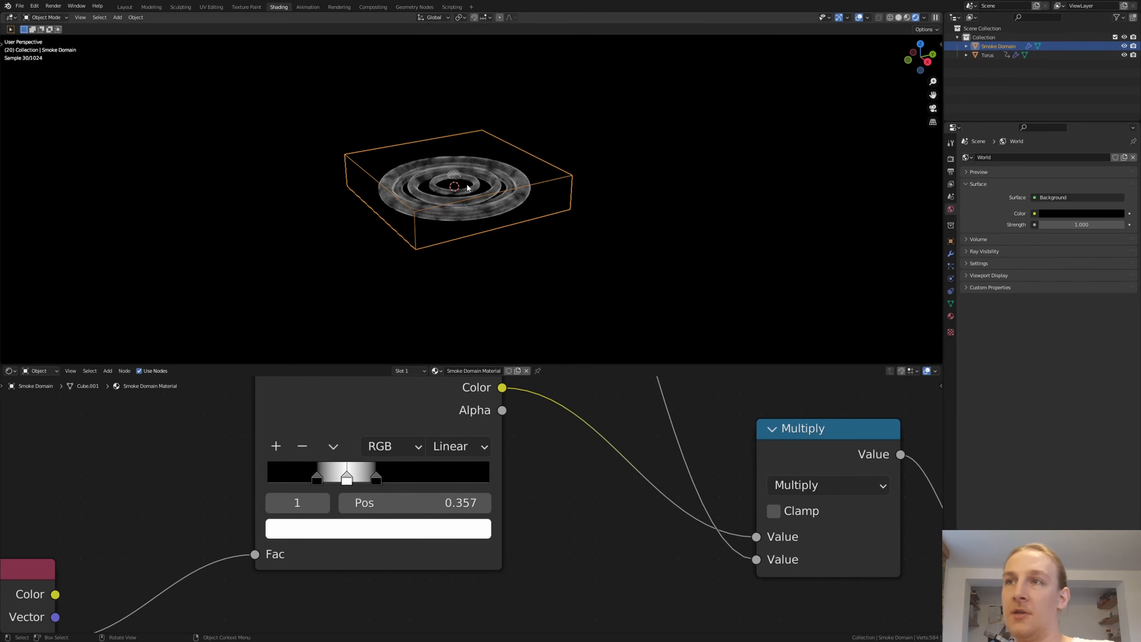
scroll(445, 232, "up", 4)
- Move the first stop of the ColorRamp feeding Emission Color to 0.786 and color it orange-red
scroll(459, 464, "down", 3)
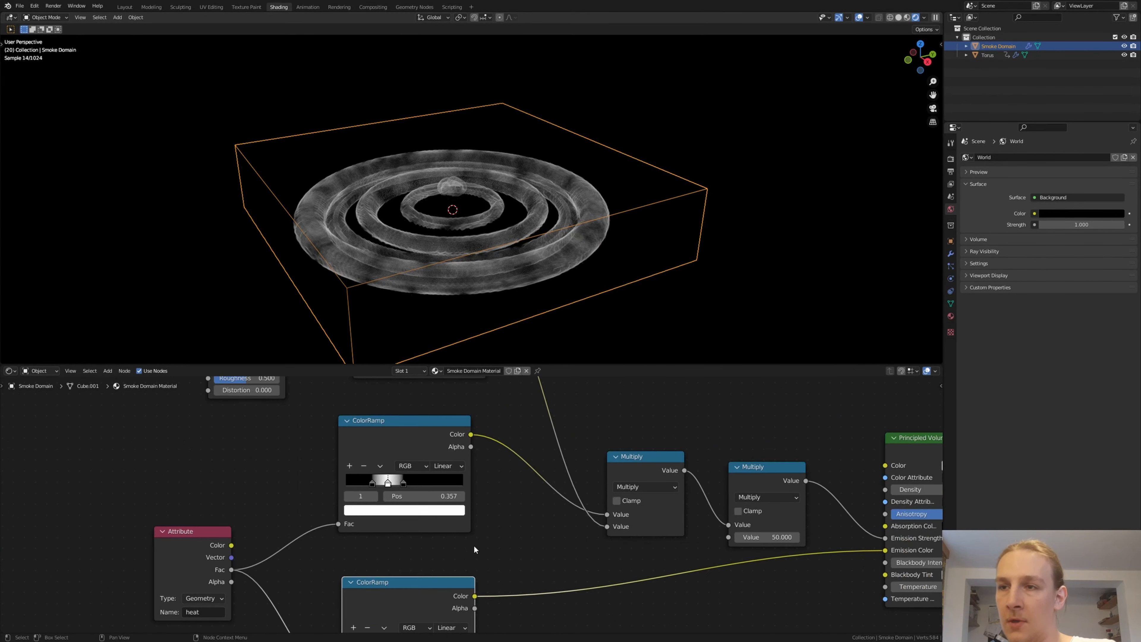
middle_click_drag(458, 463, 450, 435)
scroll(431, 491, "up", 2)
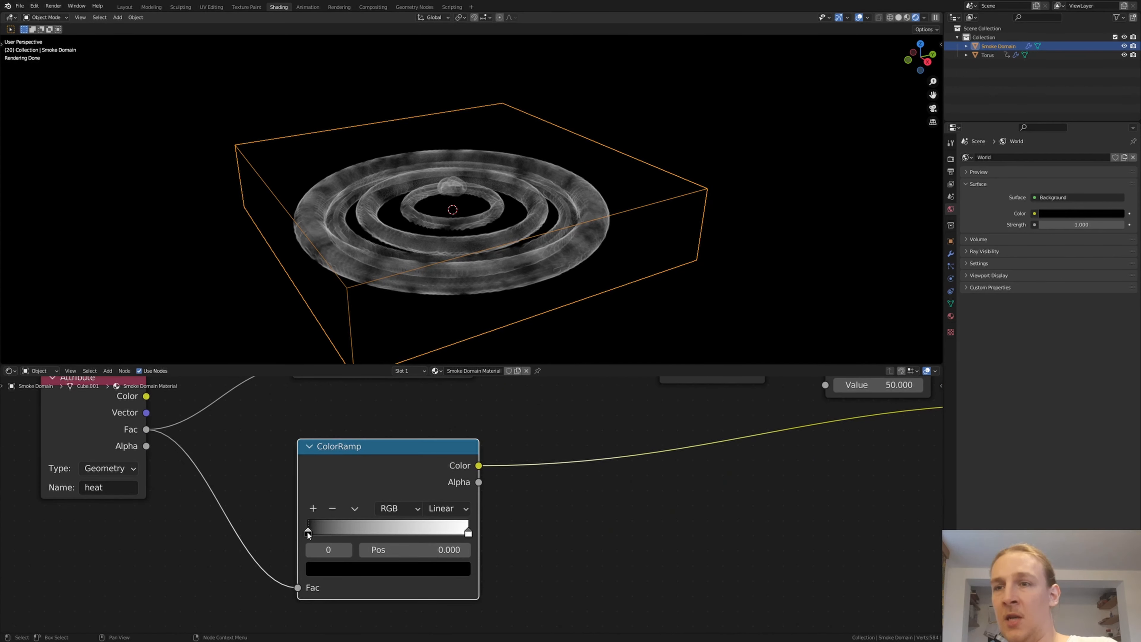
left_click_drag(310, 533, 438, 534)
left_click(421, 570)
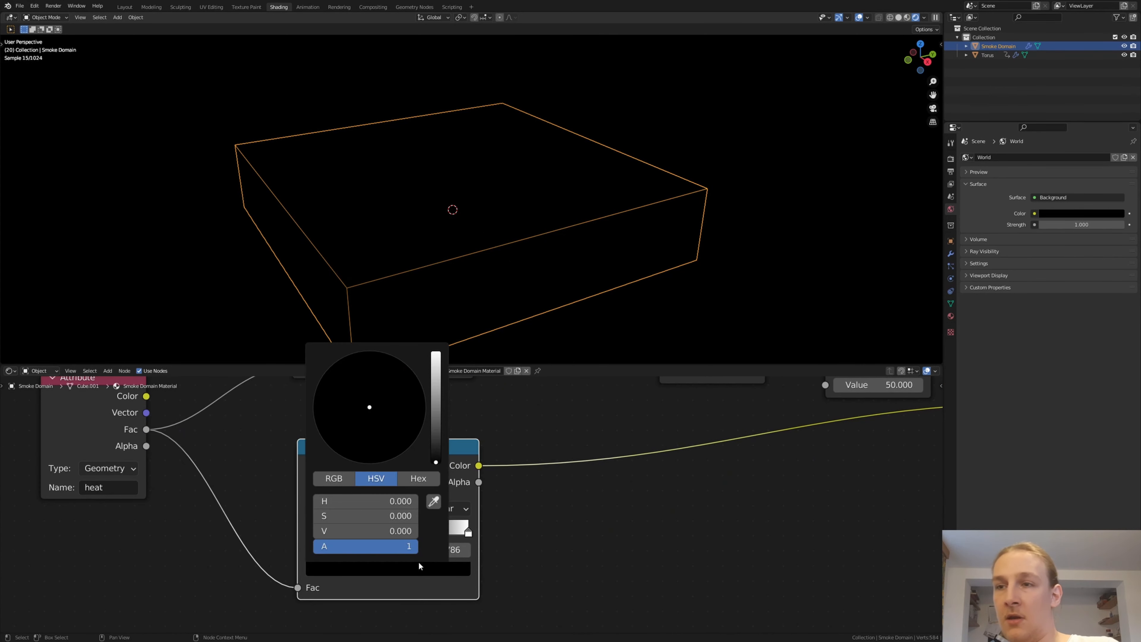
left_click_drag(440, 400, 435, 353)
left_click(365, 445)
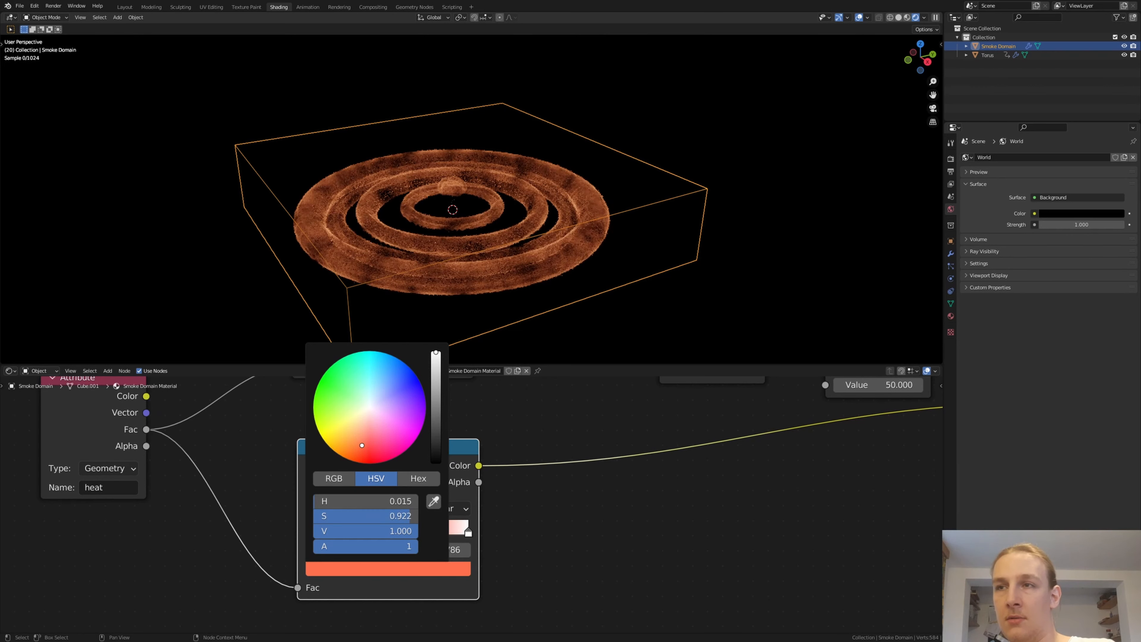
left_click_drag(364, 445, 361, 449)
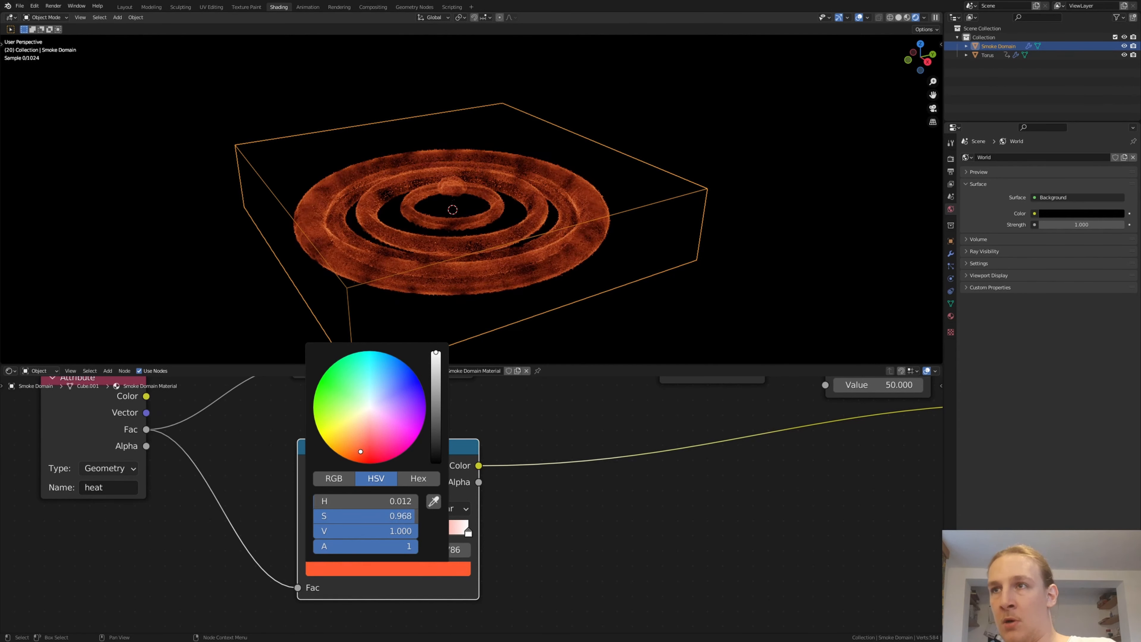
- Color the end stop of the Emission Color ramp light orange
left_click(468, 532)
left_click(463, 565)
mouse_move(350, 436)
left_mouse_down()
mouse_move(337, 432)
mouse_move(345, 447)
left_mouse_up()
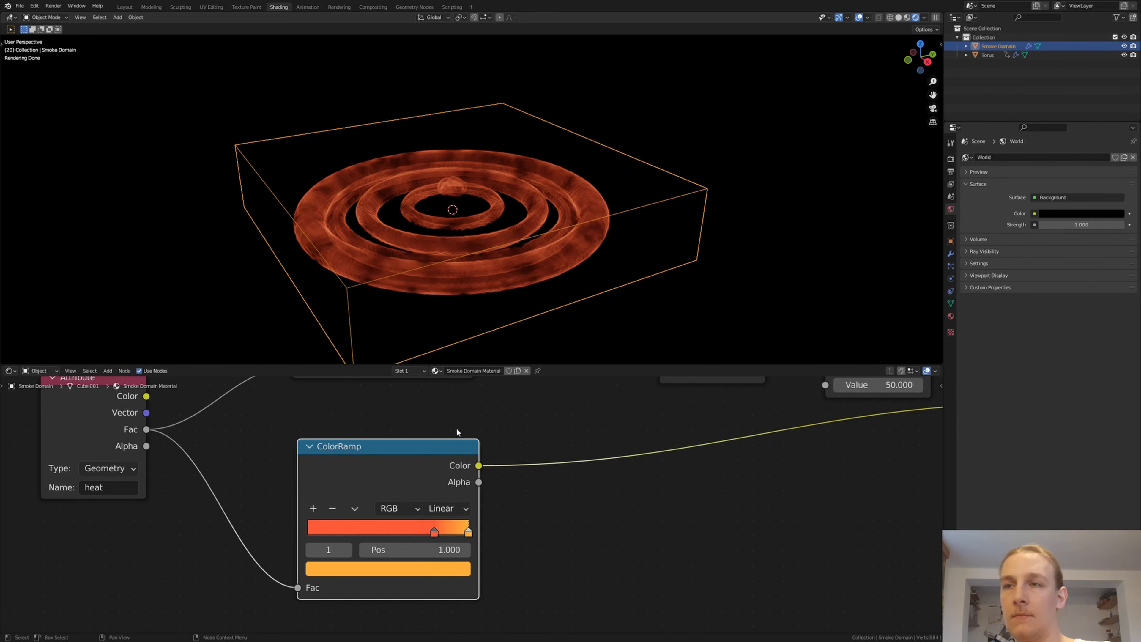
- Spread the emission strength ColorRamp's stops, with the first black at 0.091, white at 0.802 and the last black at the far end
middle_click_drag(447, 407, 512, 542)
left_click_drag(403, 447, 379, 448)
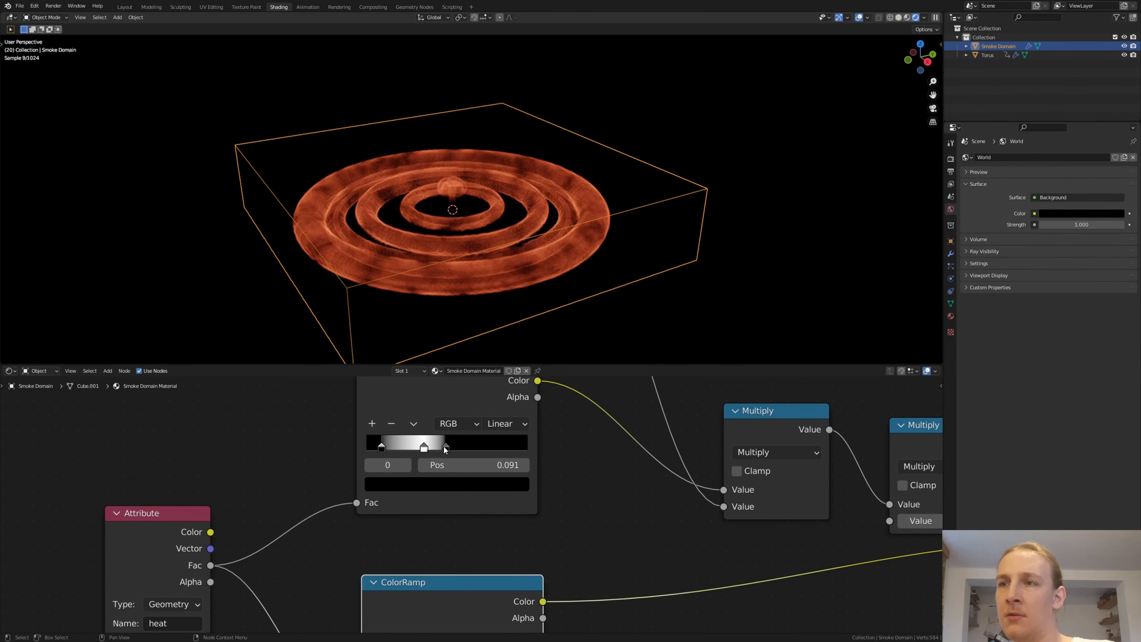
left_click_drag(448, 449, 499, 440)
scroll(372, 233, "up", 3)
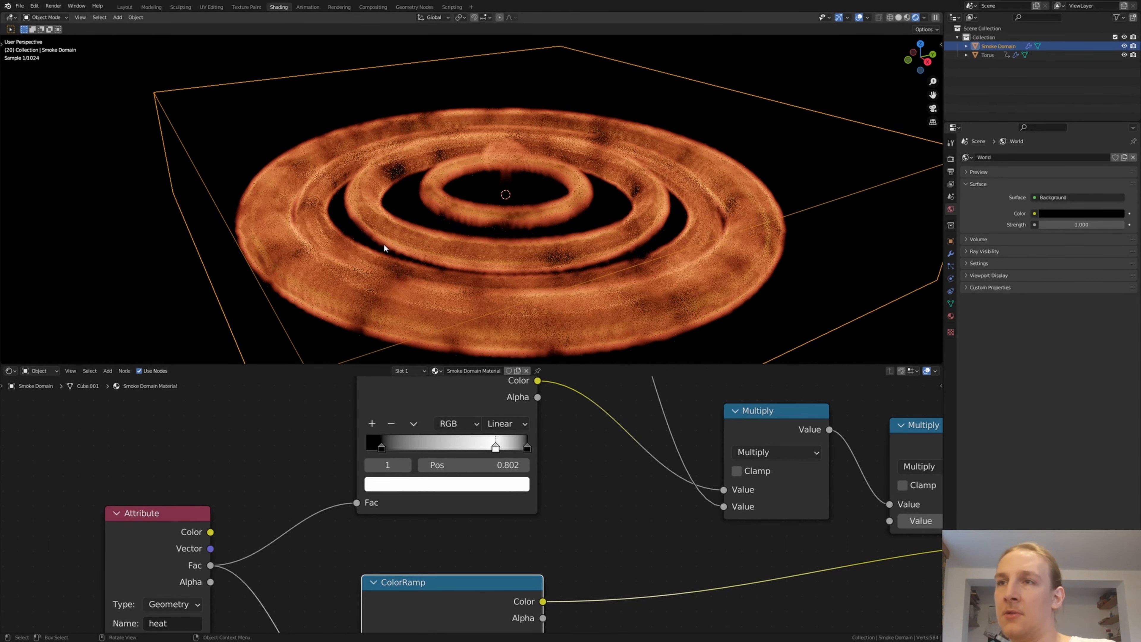
- Set the emission strength ColorRamp's interpolation to Ease
middle_click_drag(390, 244, 389, 233)
left_click(382, 447)
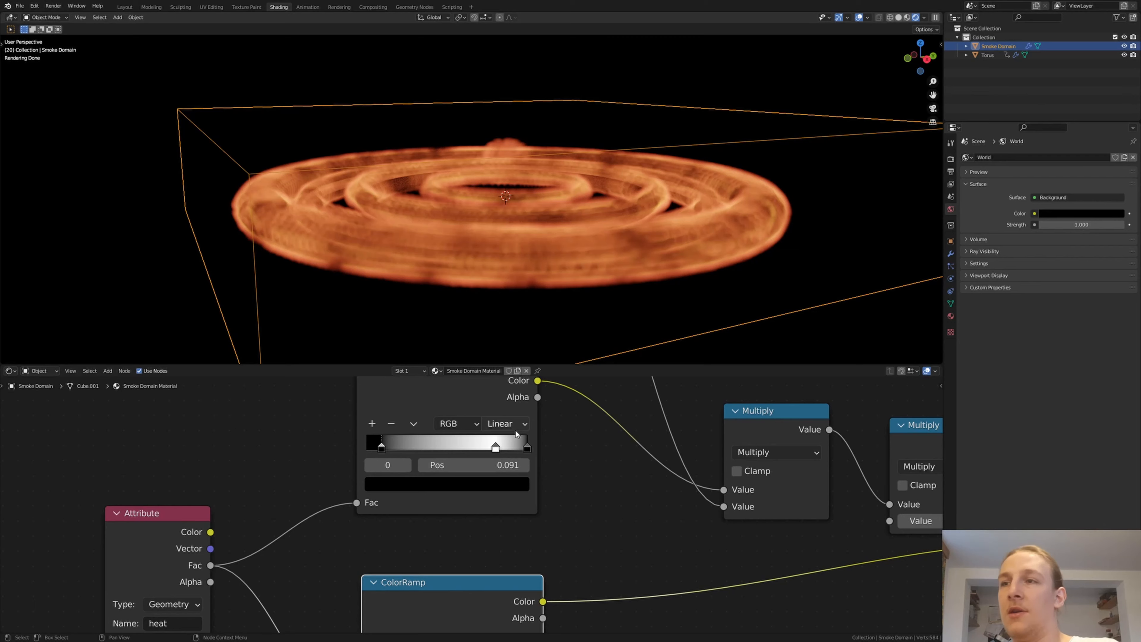
left_click(516, 429)
left_click(511, 444)
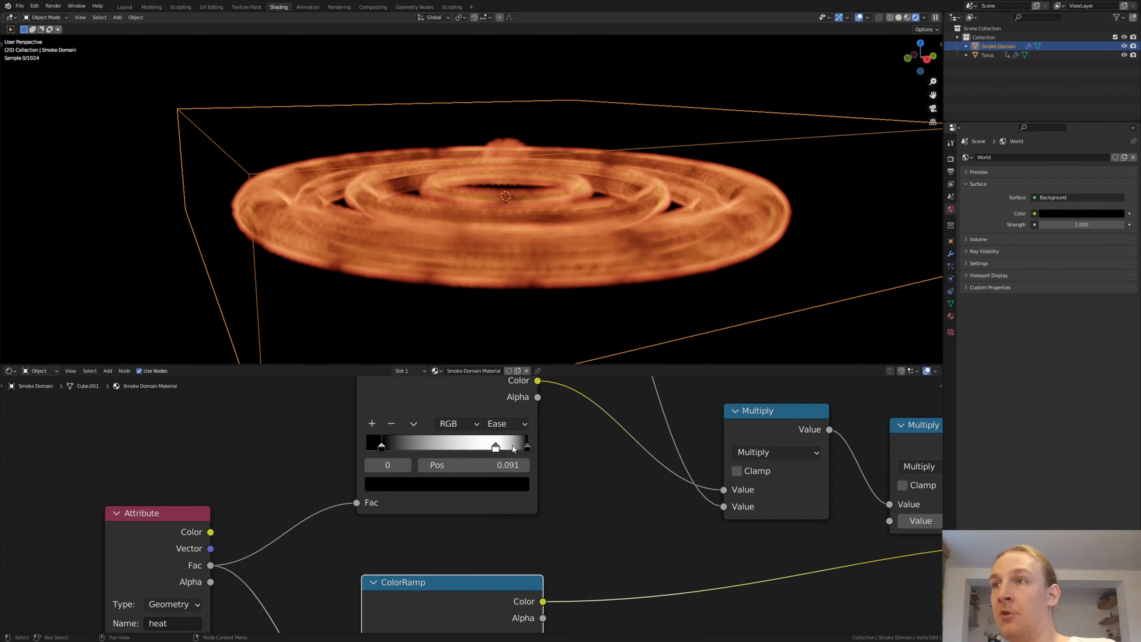
- Set the Principled Volume's density to 0
scroll(629, 472, "down", 3)
middle_click_drag(795, 459, 474, 473)
scroll(644, 473, "up", 4)
left_click(653, 474)
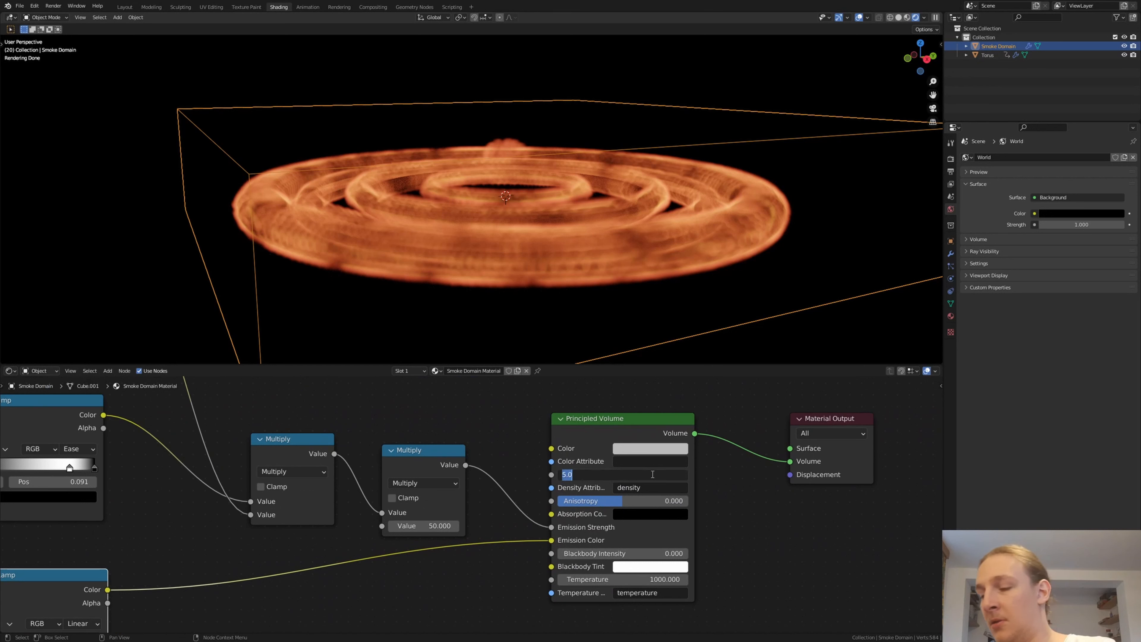
type("0")
key("Return")
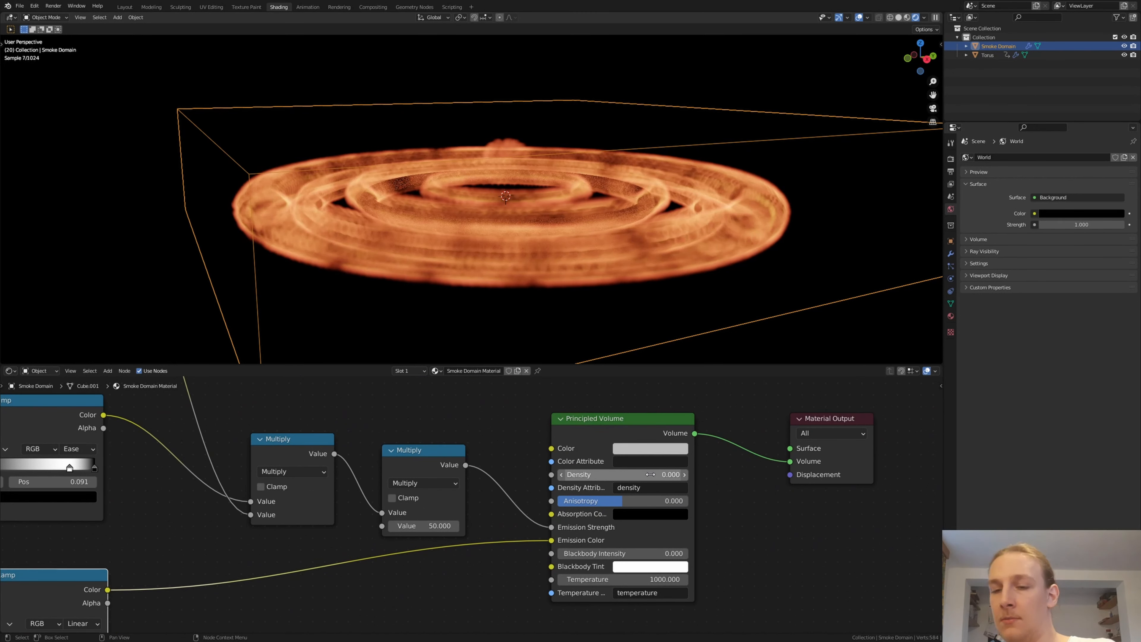
- Disable the torus in renders and open the outliner's restriction toggle options
left_click(1133, 55)
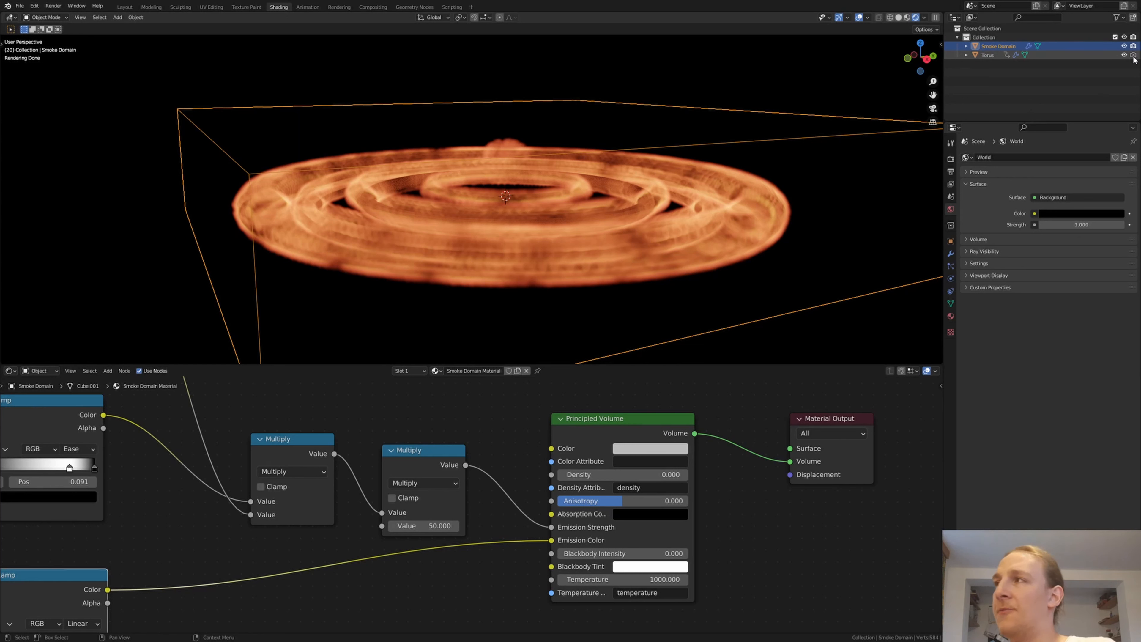
left_click(1117, 17)
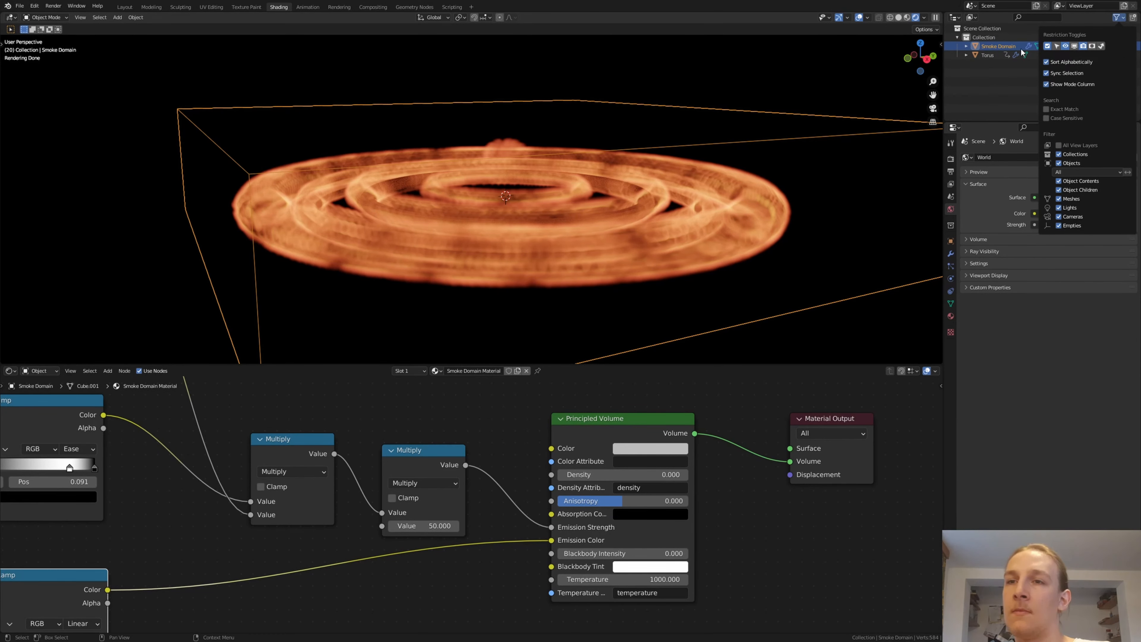
- In the Layout workspace, add a camera and align it to the current angled view of the smoke domain
left_click(125, 7)
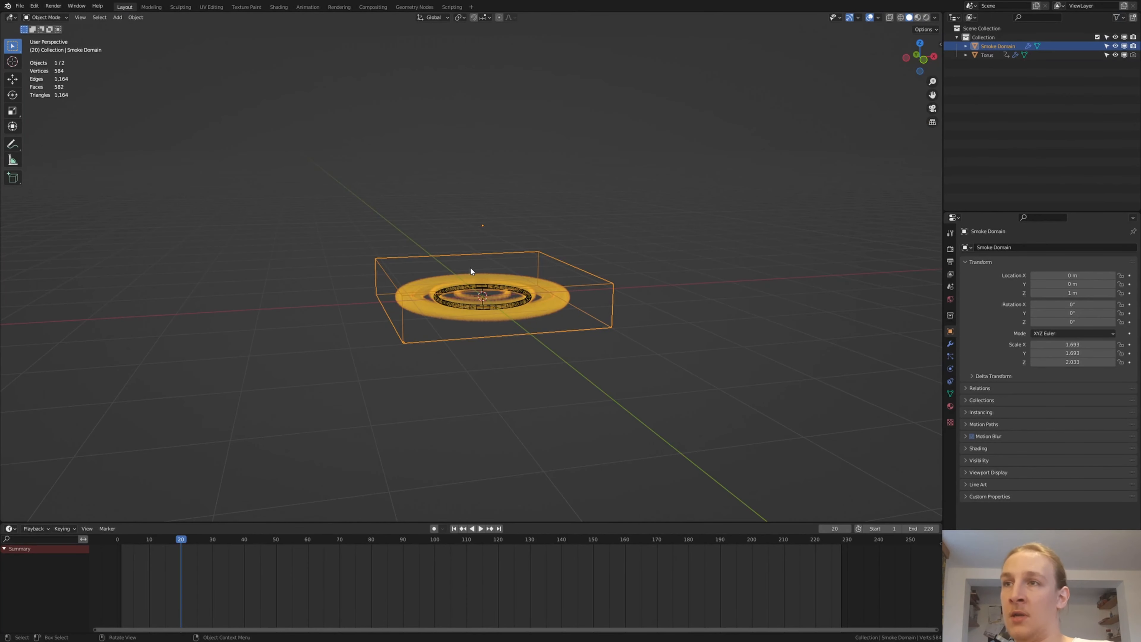
middle_click_drag(470, 268, 511, 279)
scroll(488, 297, "up", 3)
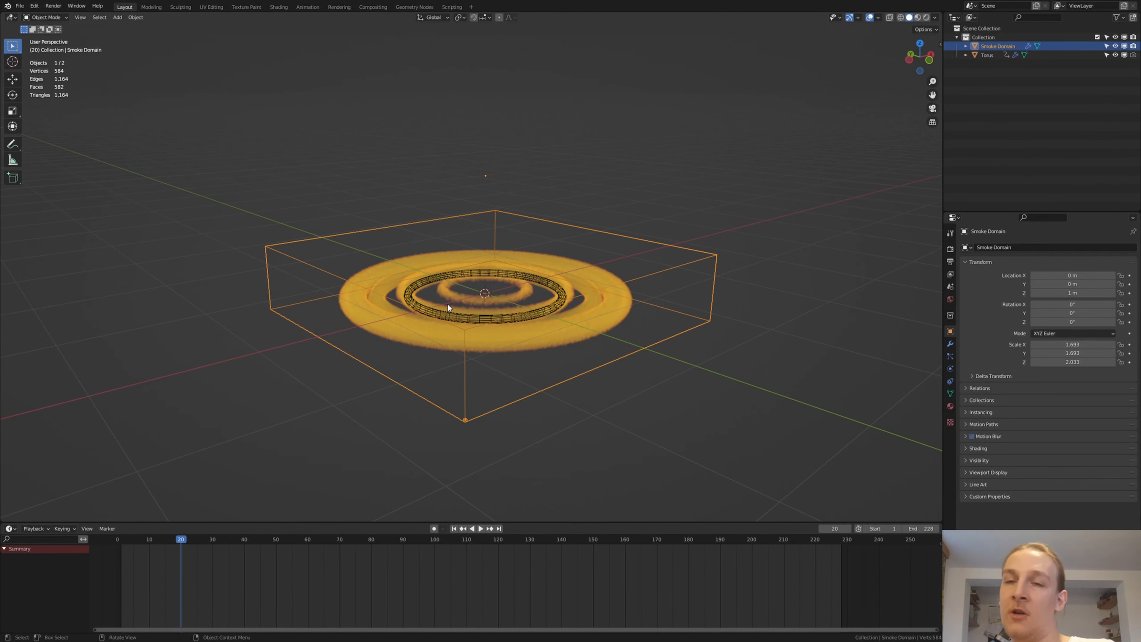
key("shift+a")
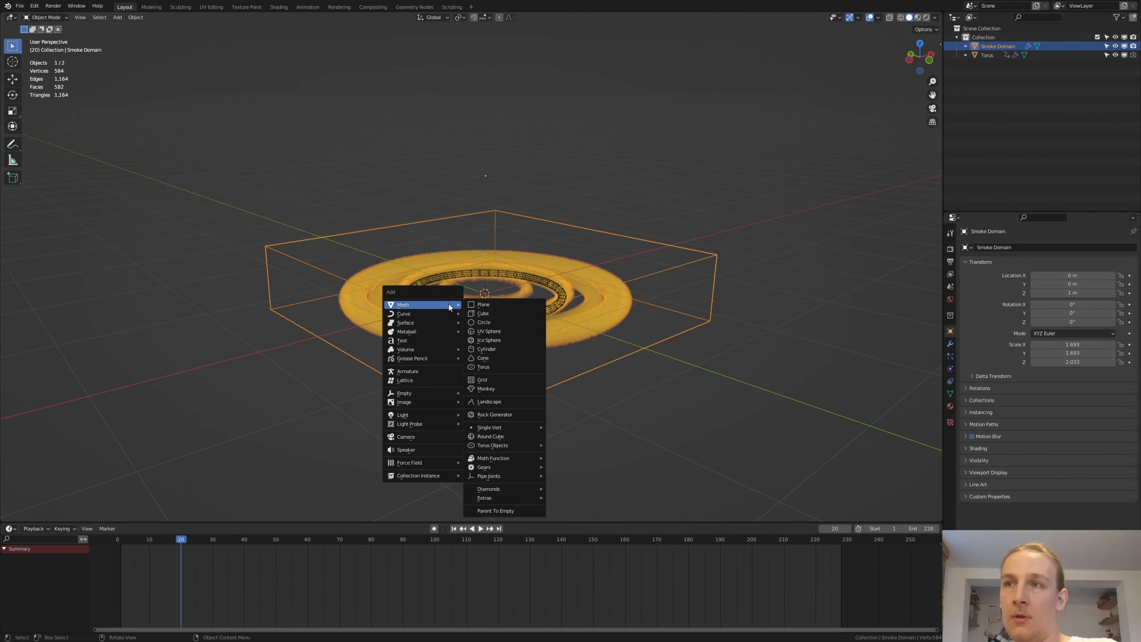
left_click(415, 437)
key("ctrl+alt+KP_0")
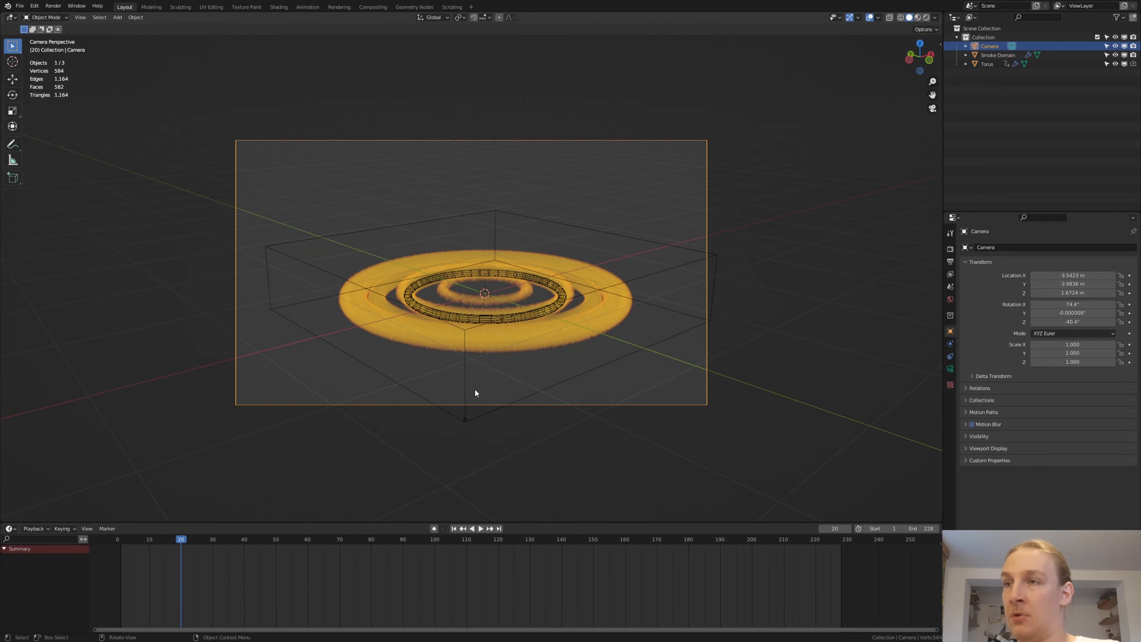
- Rotate the camera about -1.2° around the global Z axis and about -2° around its local X axis to center the fire ring
key("g")
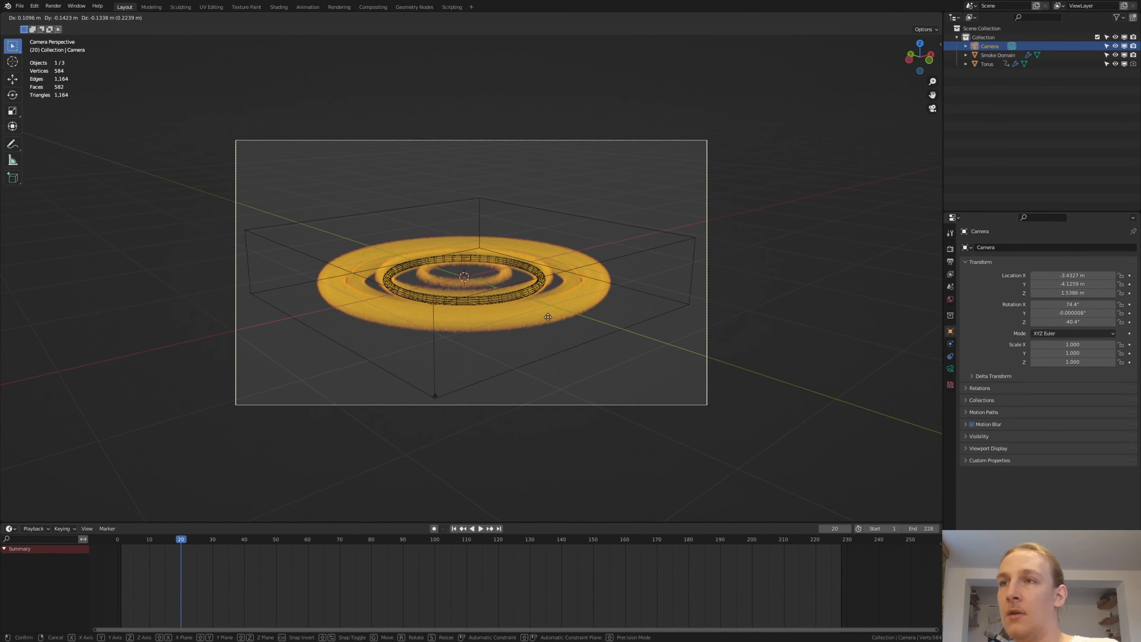
left_click(548, 320)
key("r")
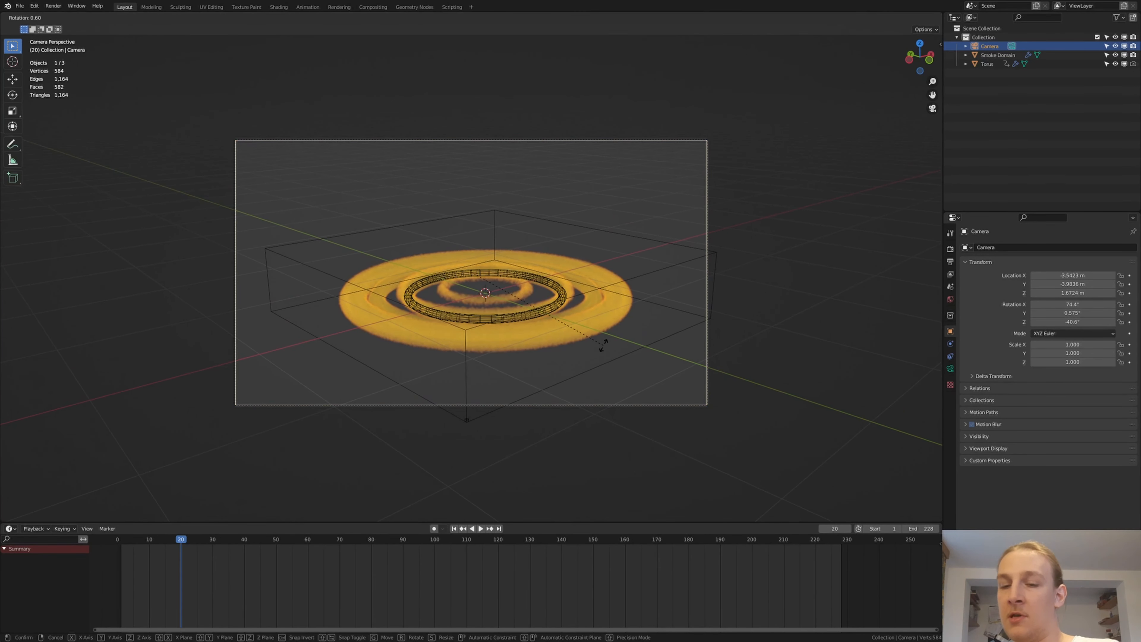
key("z")
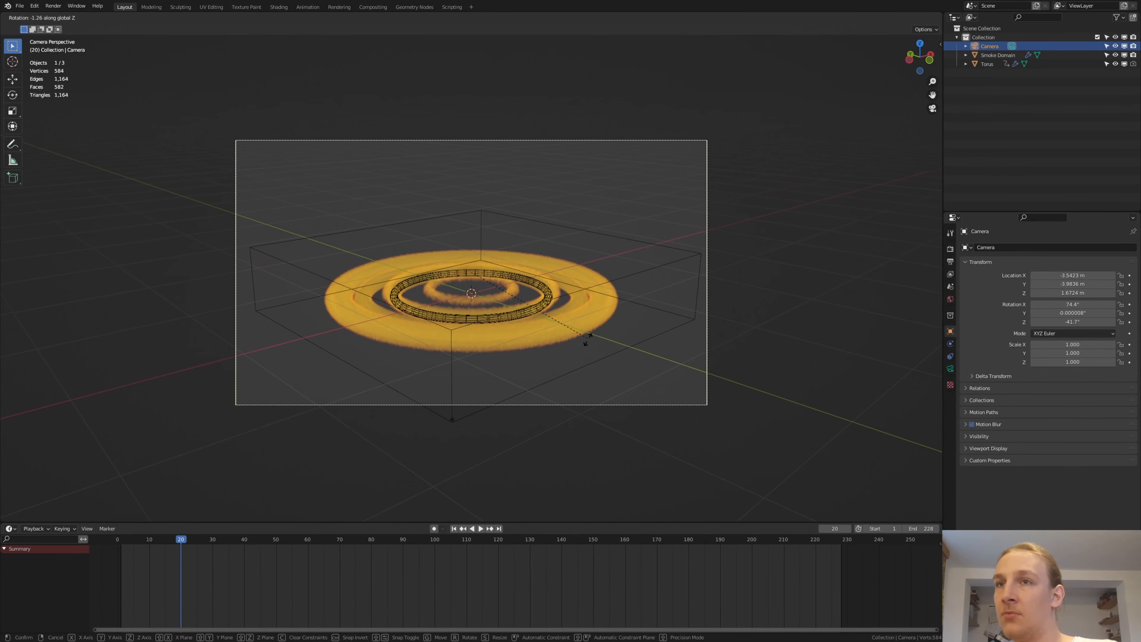
left_click(588, 339)
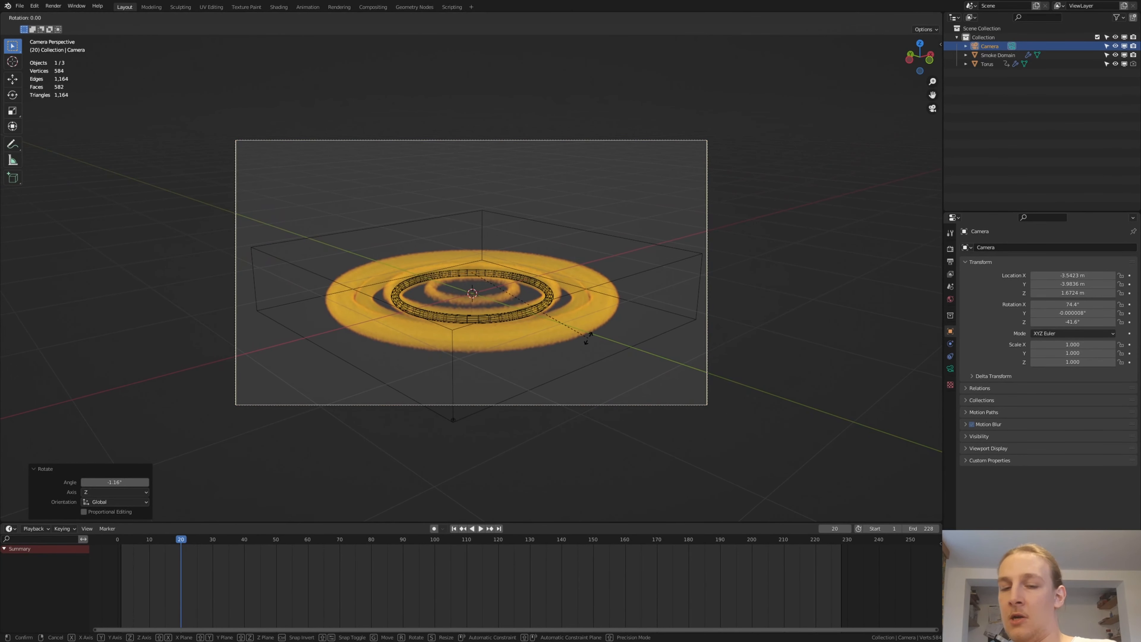
key("r")
key("x")
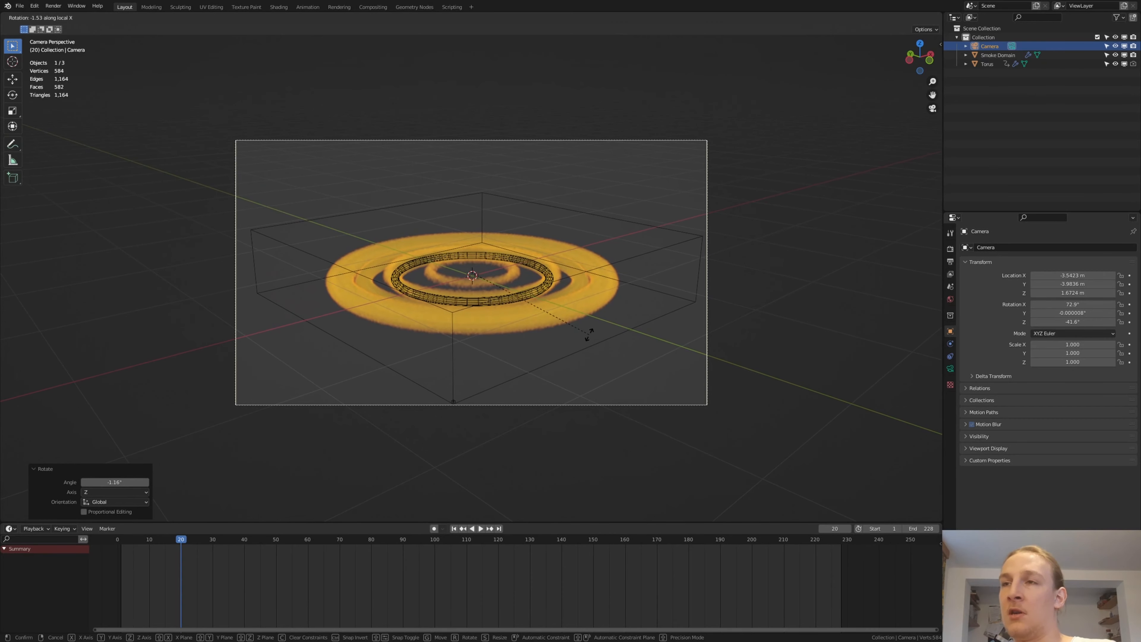
left_click(589, 333)
- Nudge the camera about -0.001 m along its local Z axis and play the animation to check the framing
key("g")
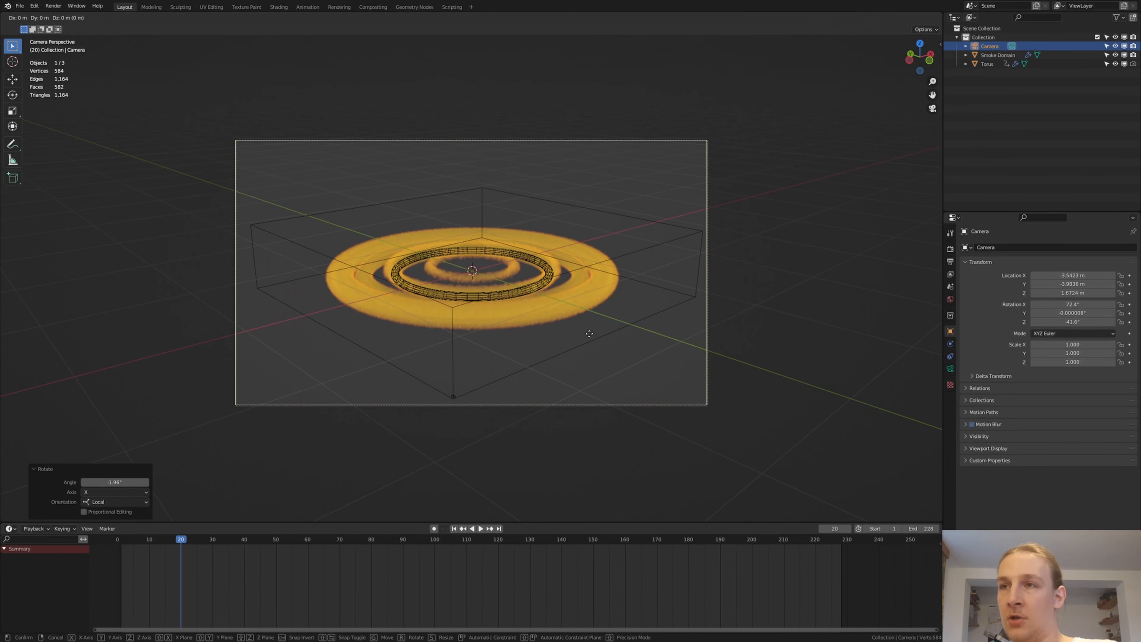
key("z")
key("z")
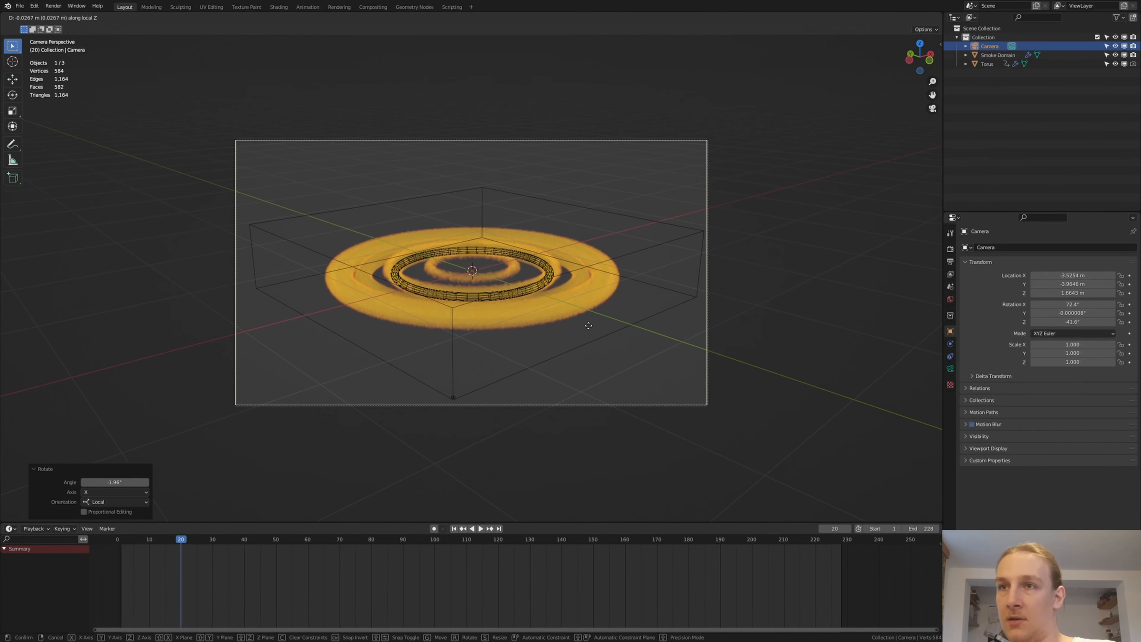
left_click(588, 332)
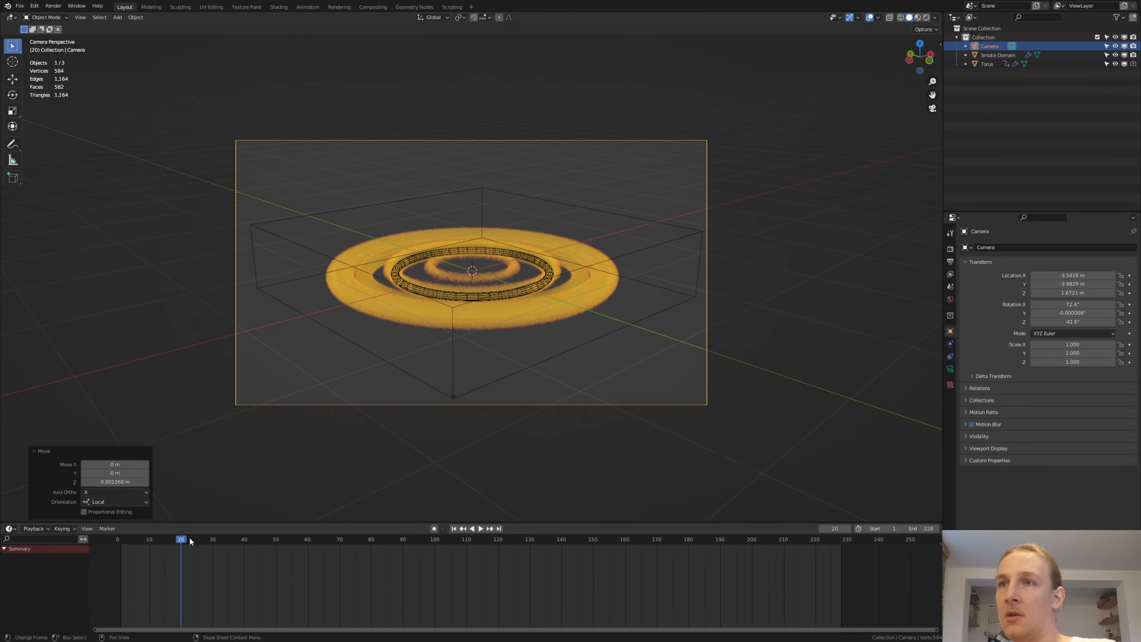
key("space")
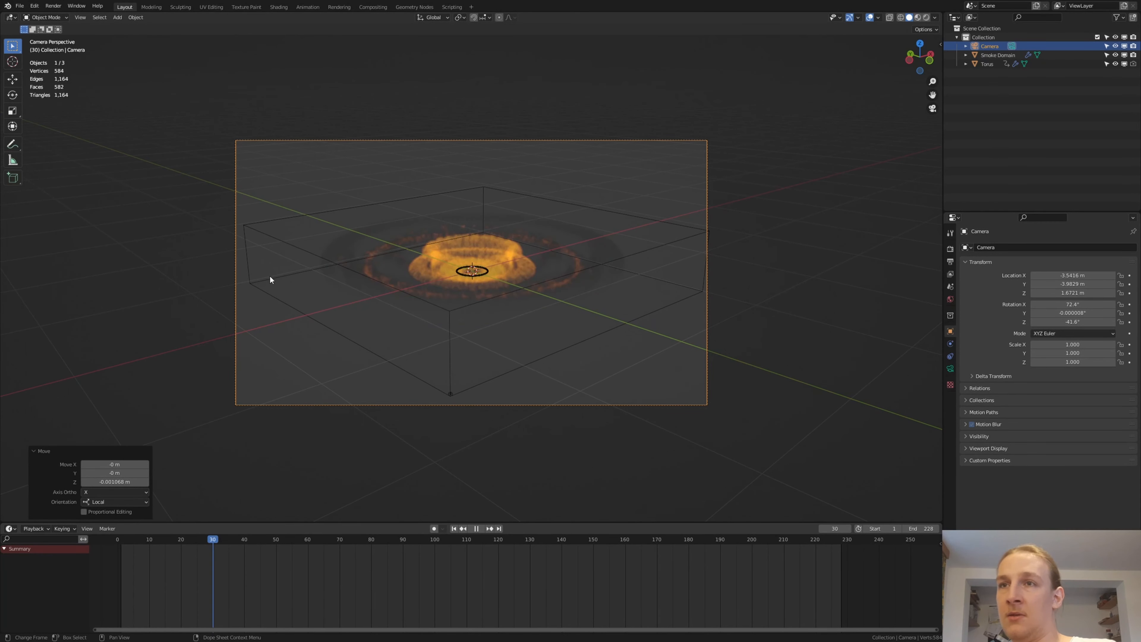
key("space")
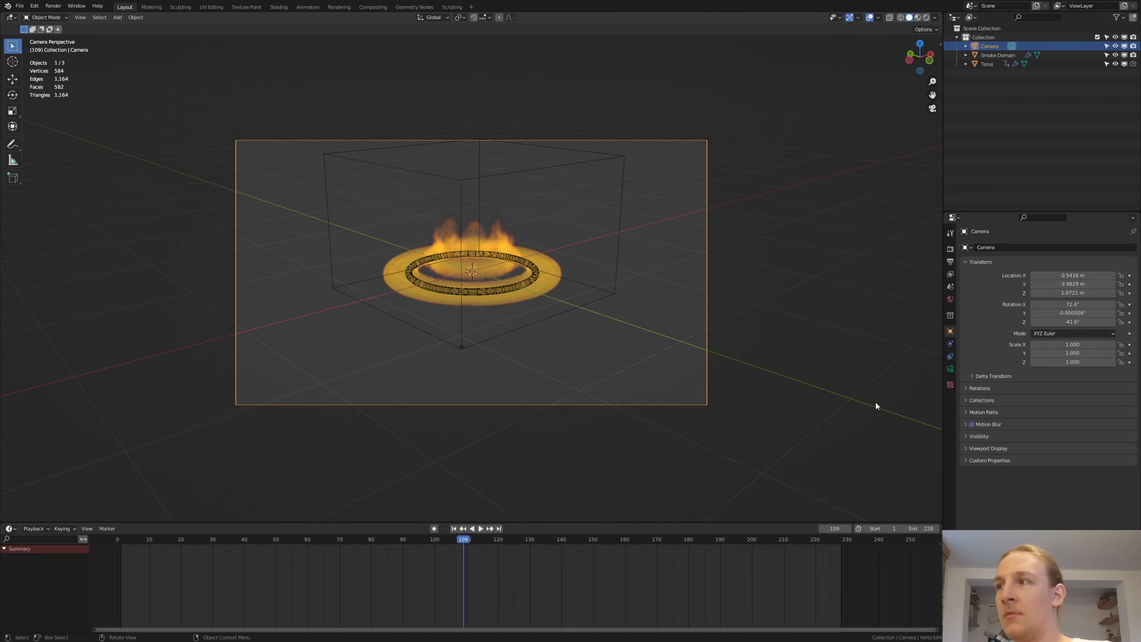
- Check the render sampling settings and the available denoiser options
left_click(950, 249)
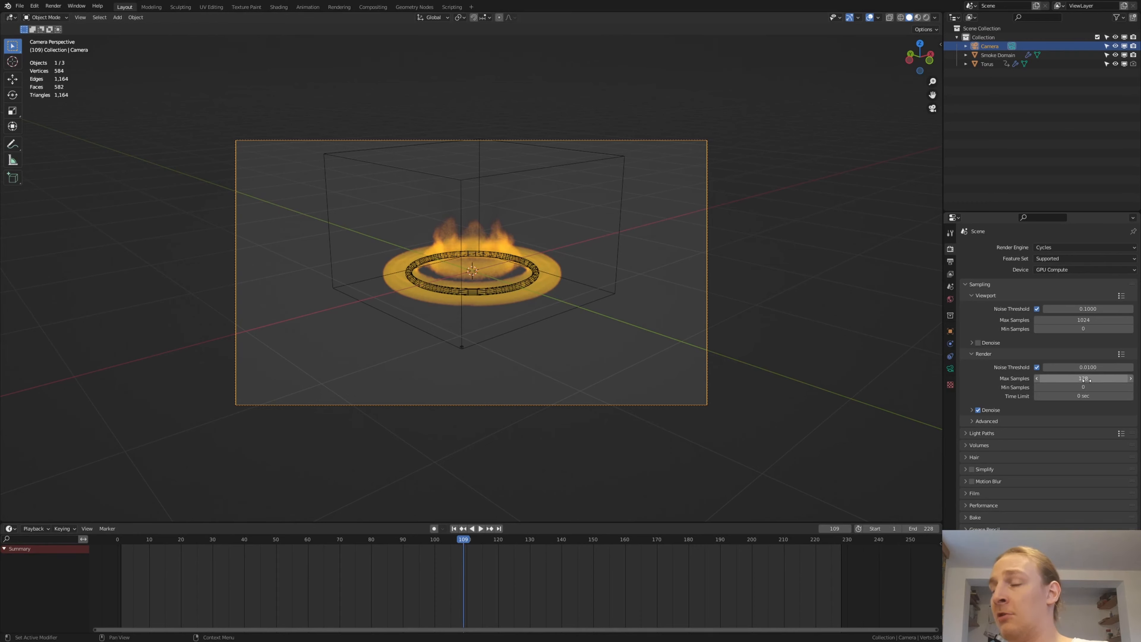
left_click(972, 410)
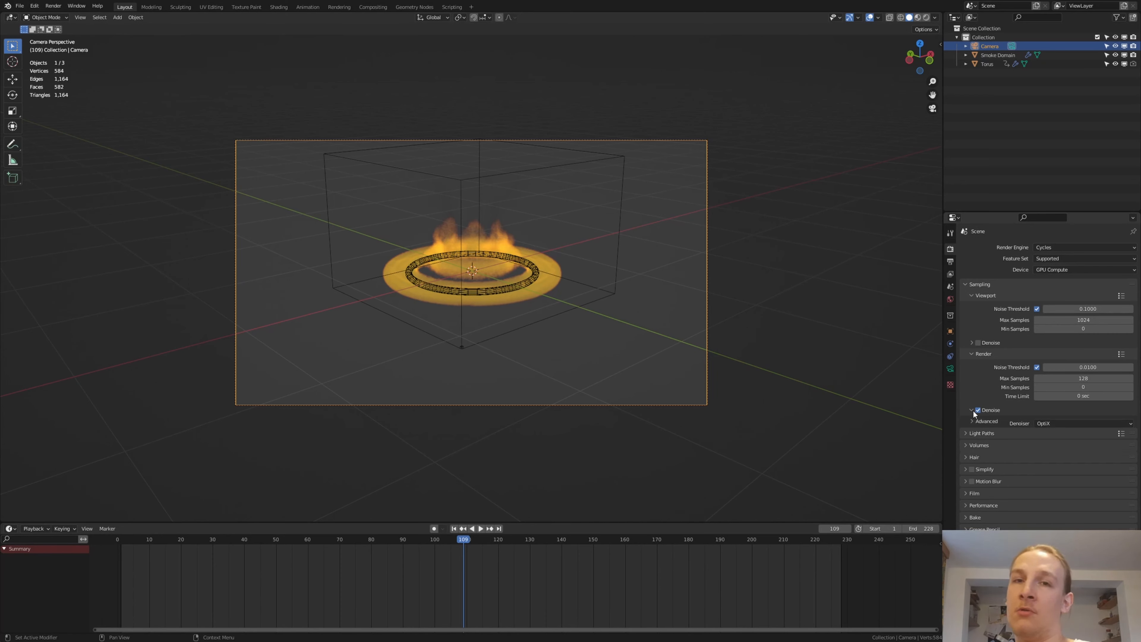
left_click(1061, 423)
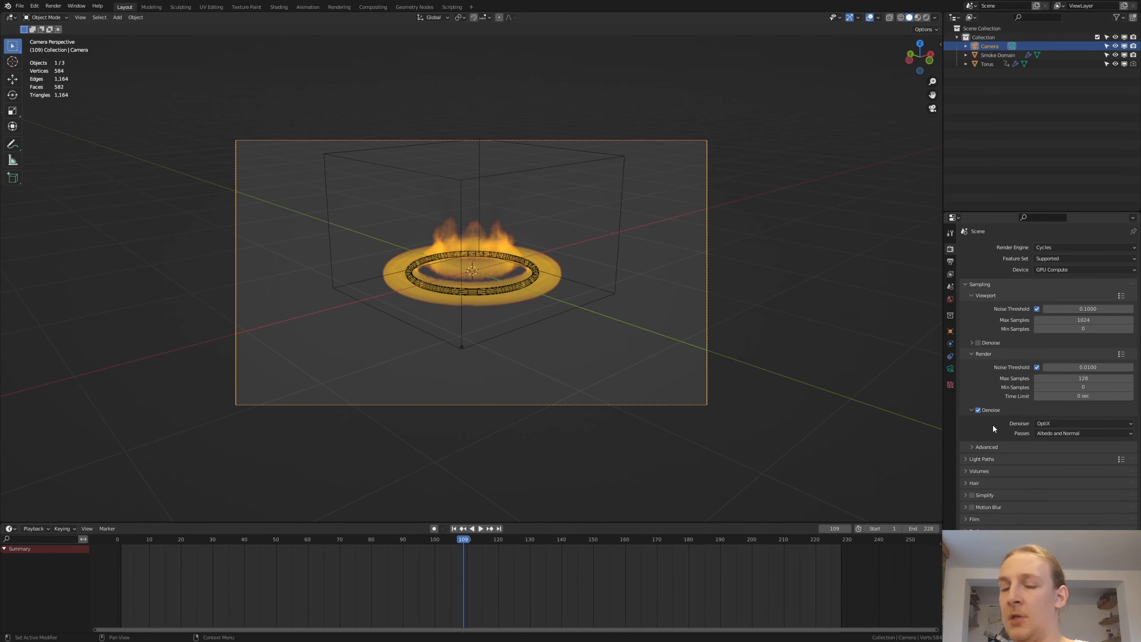
- Show the viewport in rendered shading and choose a higher-contrast color management look for the scene
left_click(924, 19)
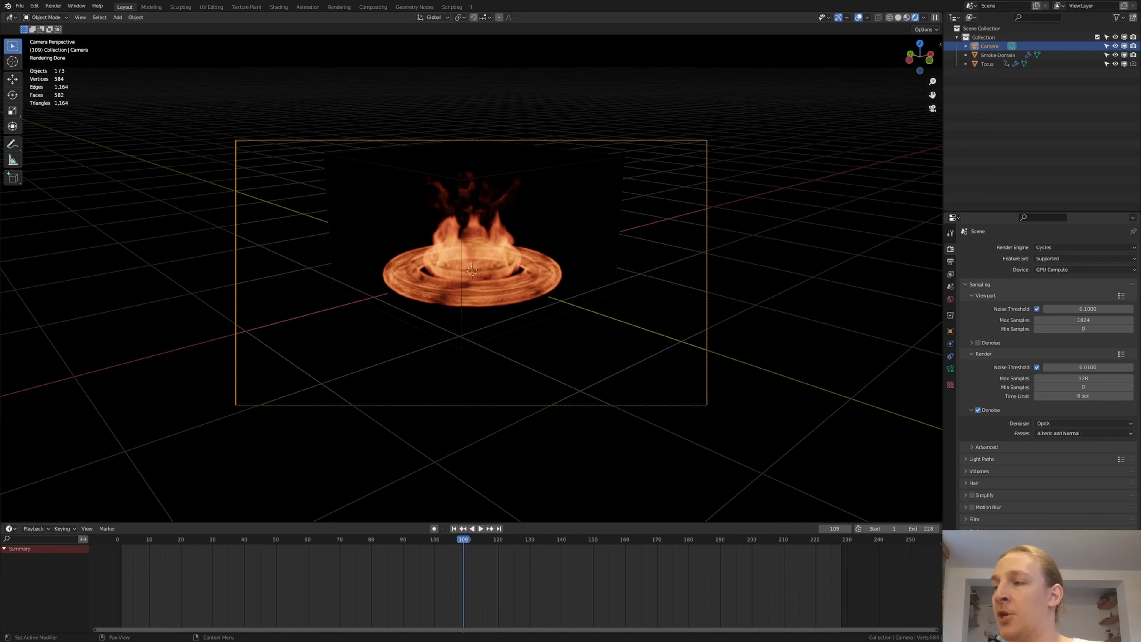
scroll(1048, 366, "down", 2)
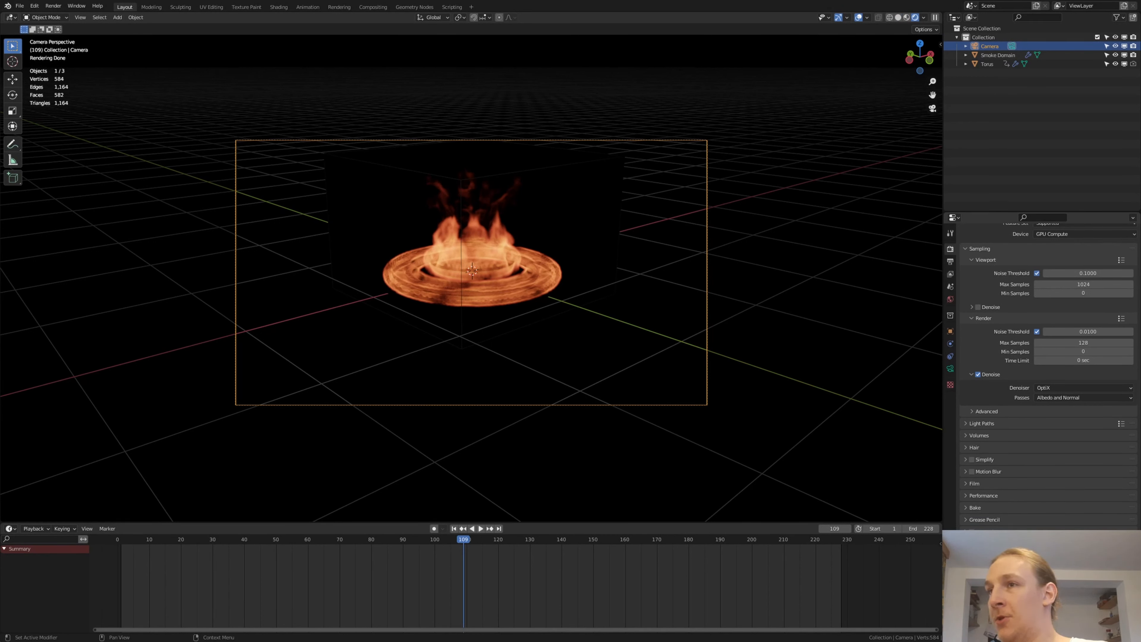
left_click(1083, 595)
left_click(1084, 581)
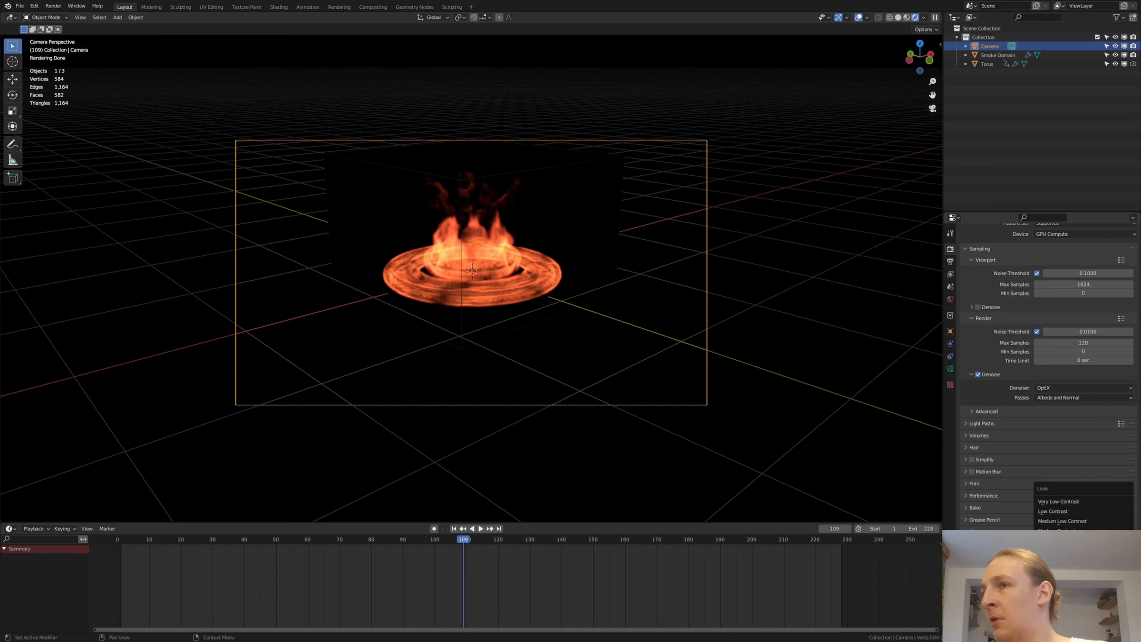
left_click(1078, 551)
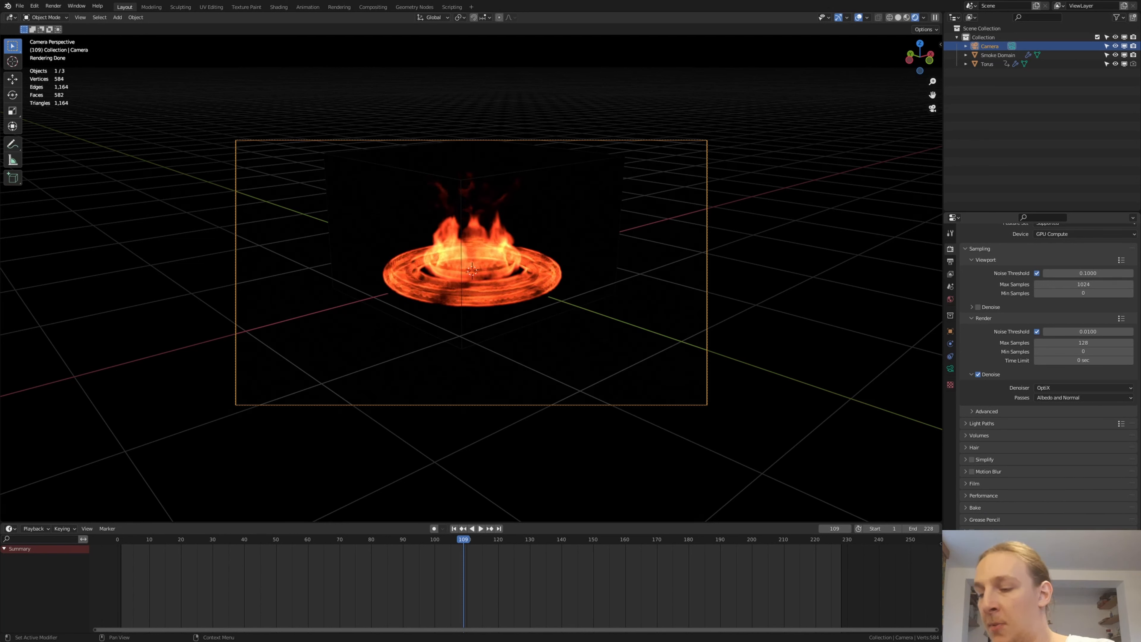
key("ctrl+z")
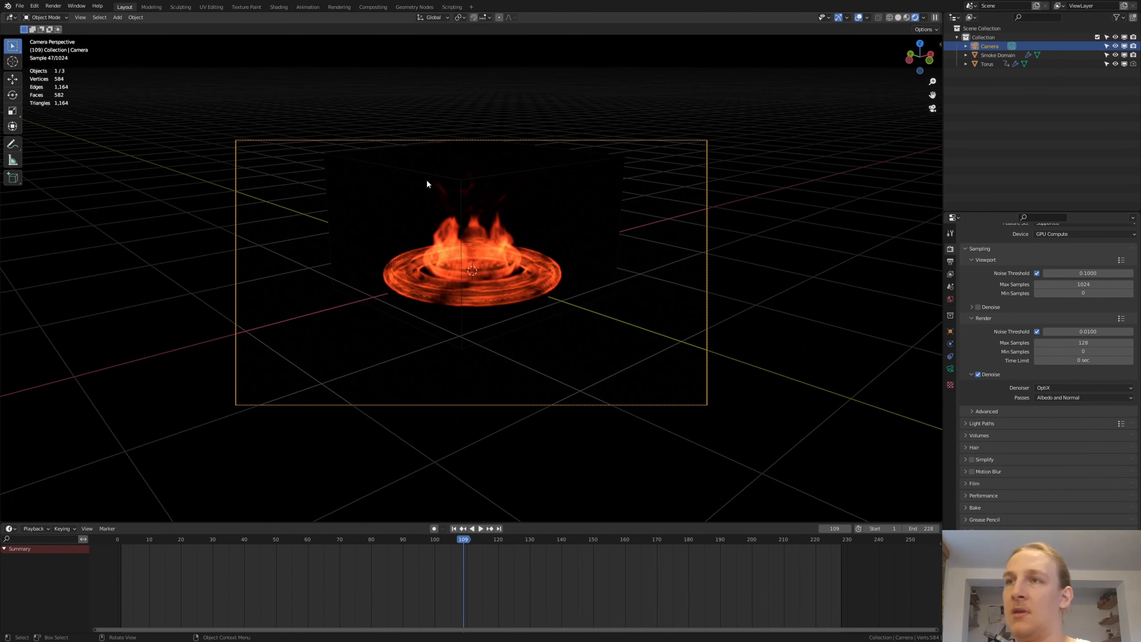
scroll(487, 224, "up", 2)
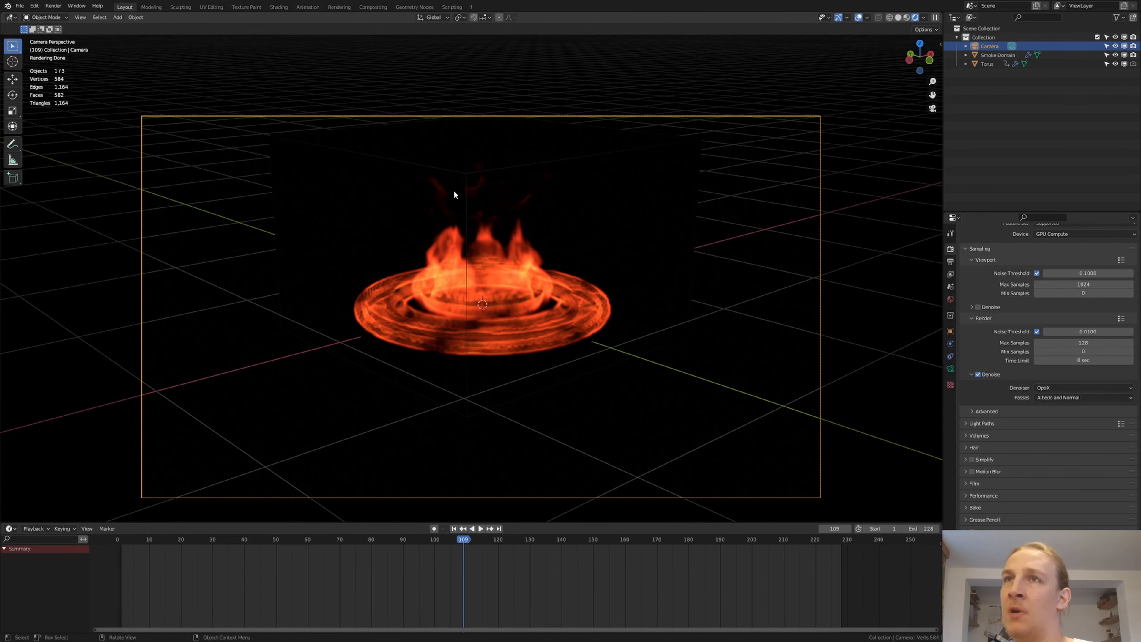
- In the Shading workspace, change the first stop of the smoke domain's emission color ColorRamp to a lighter orange
left_click(279, 8)
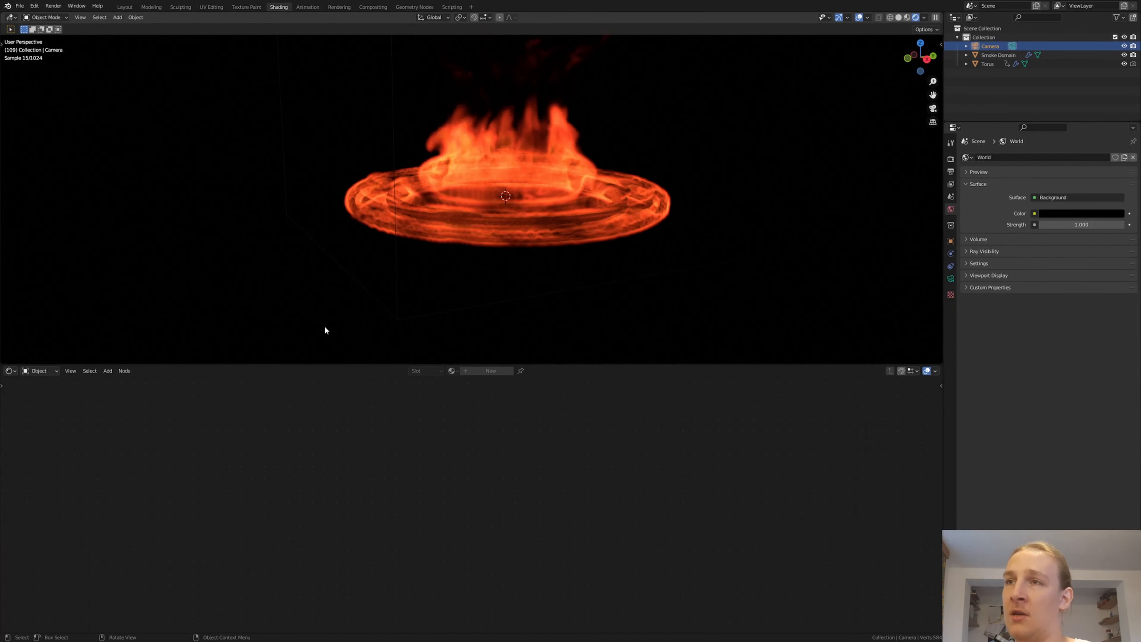
left_click(396, 258)
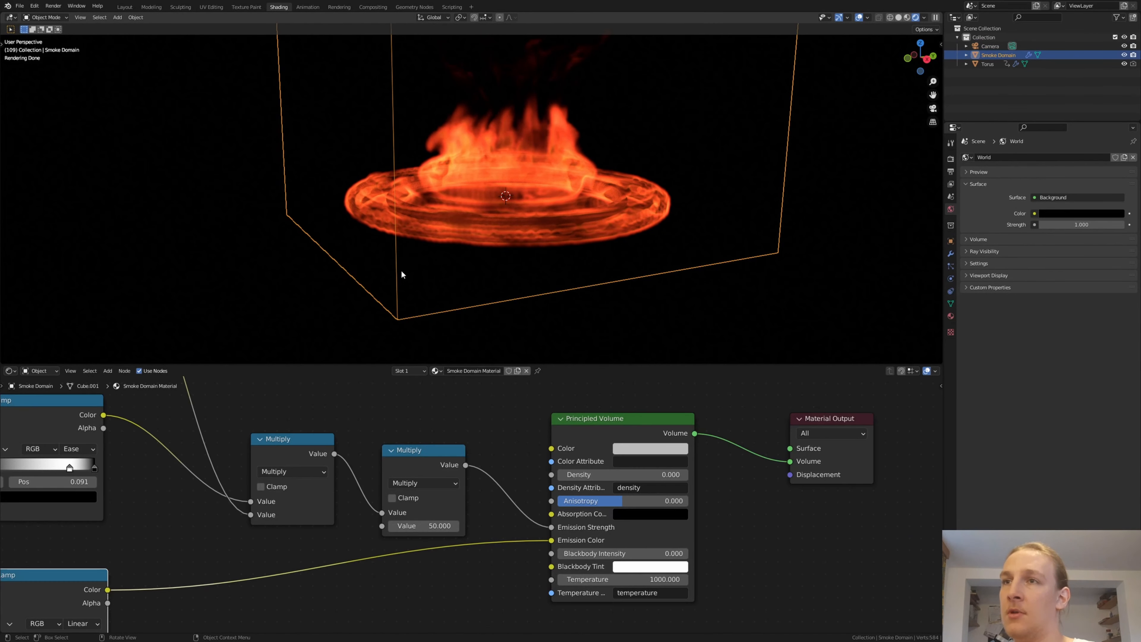
middle_click_drag(343, 482, 464, 401)
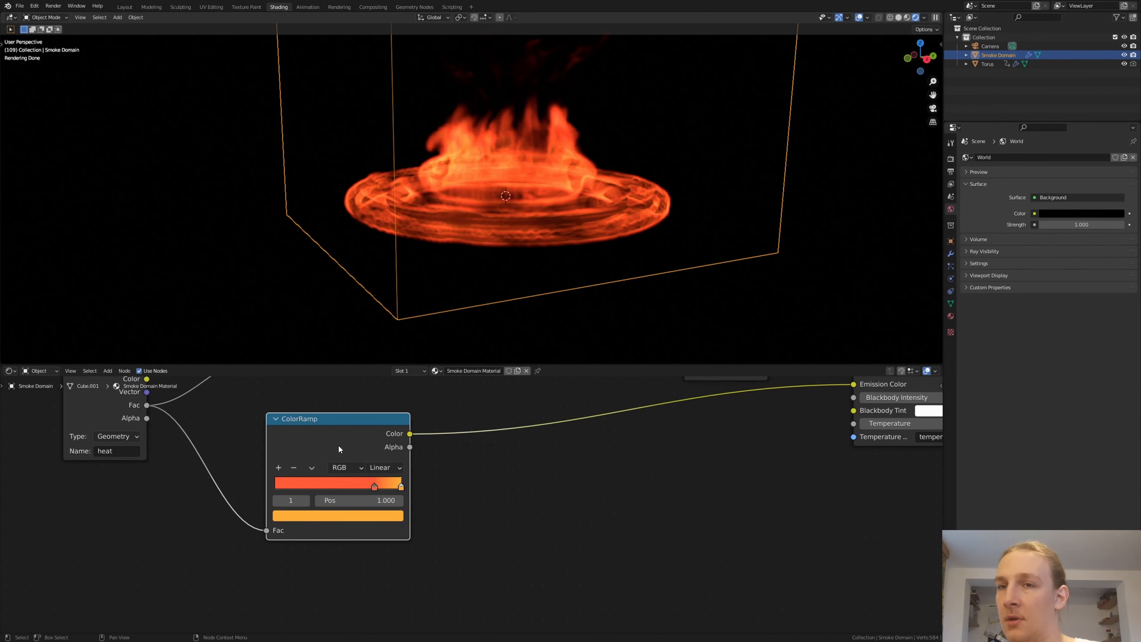
scroll(339, 494, "up", 4)
left_click(396, 486)
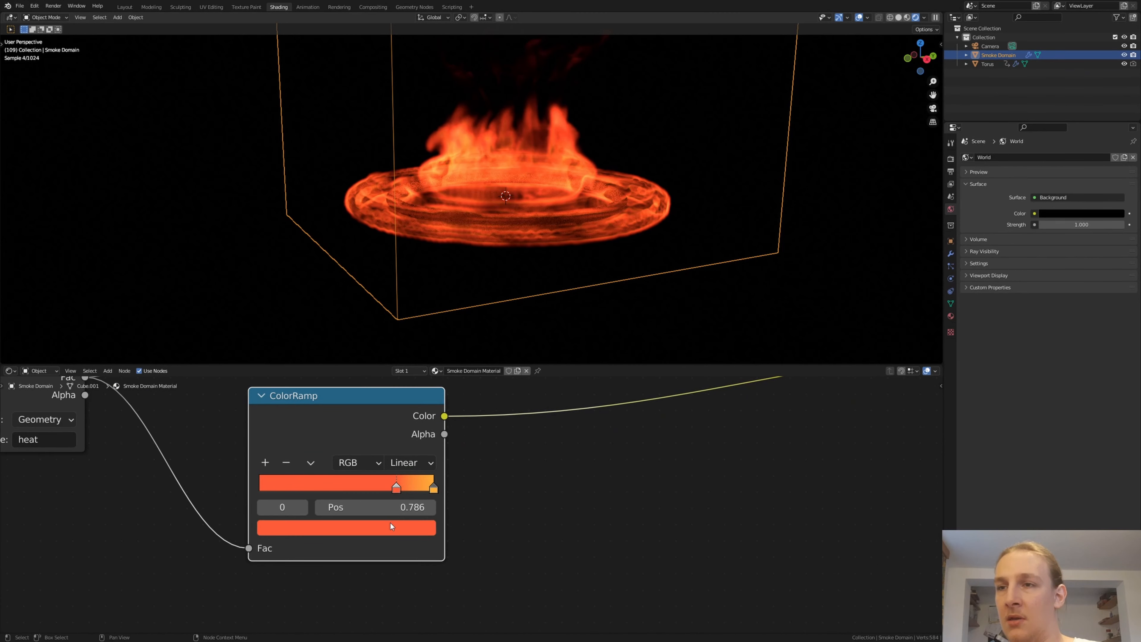
left_click(390, 523)
left_click_drag(320, 413, 312, 387)
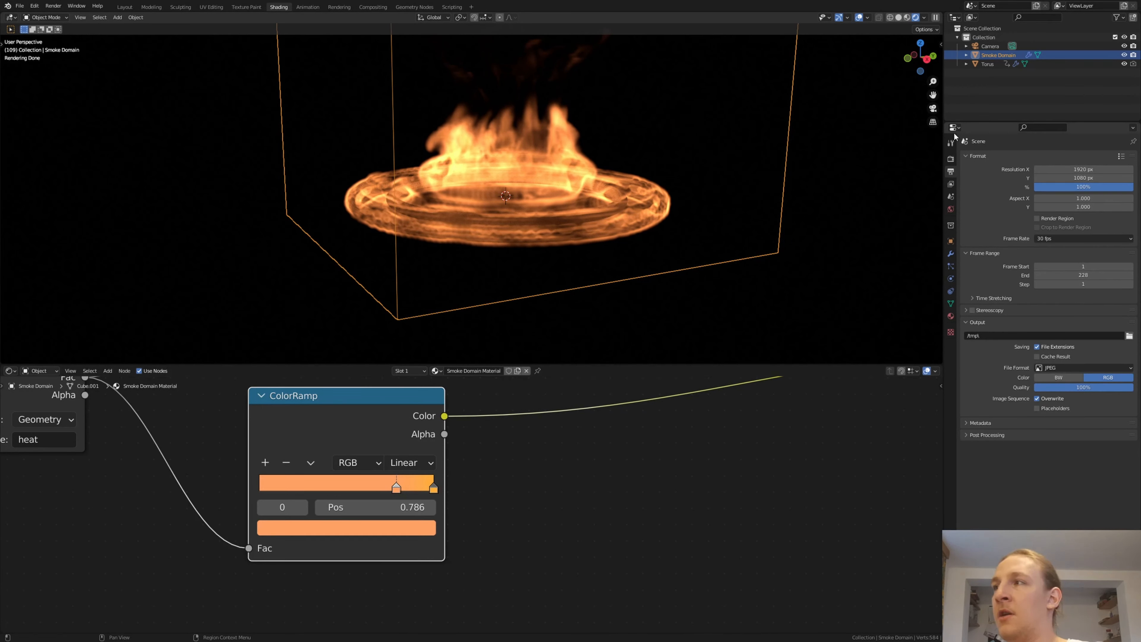
- Set the render output to the Renderd_Images folder with the file name Renderd_Images_ and the file format to FFmpeg Video
left_click(1129, 335)
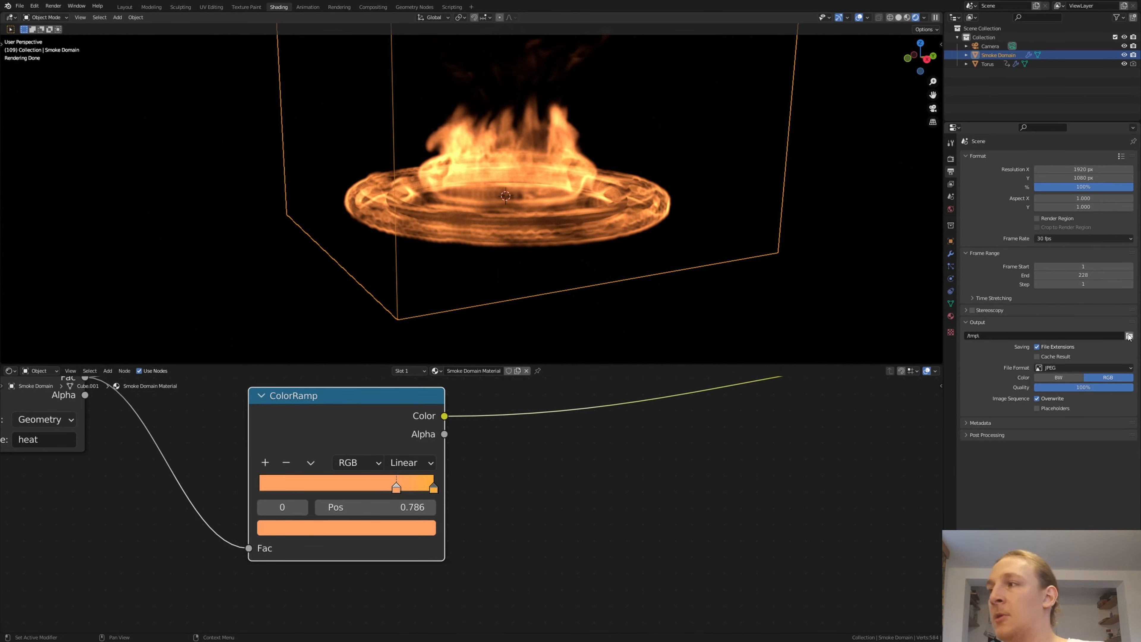
scroll(426, 375, "down", 4)
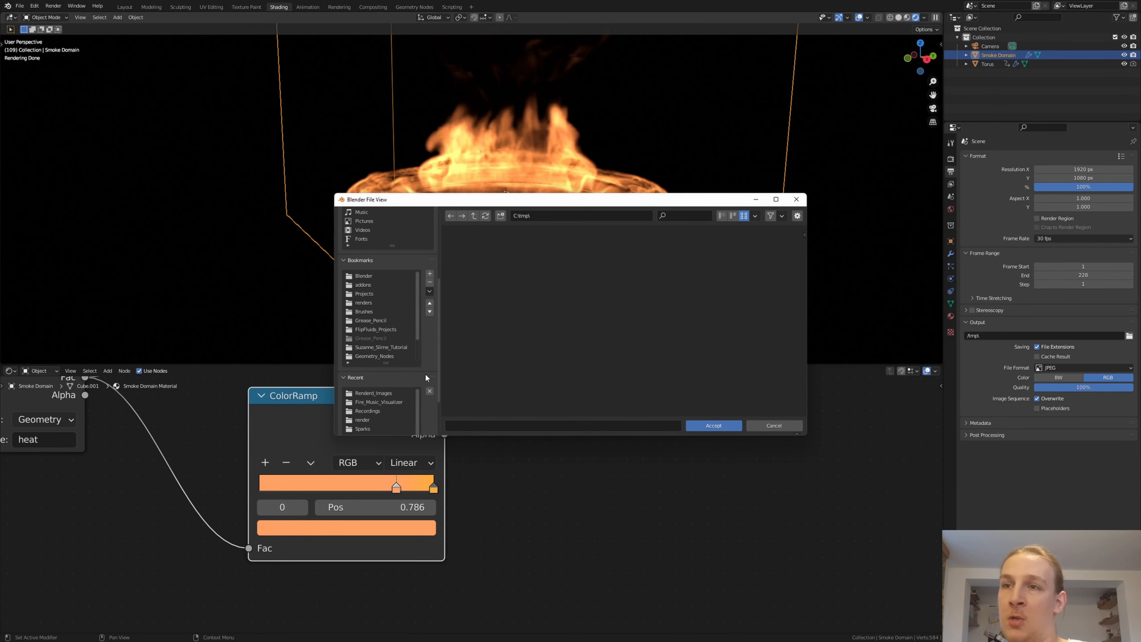
left_click(390, 393)
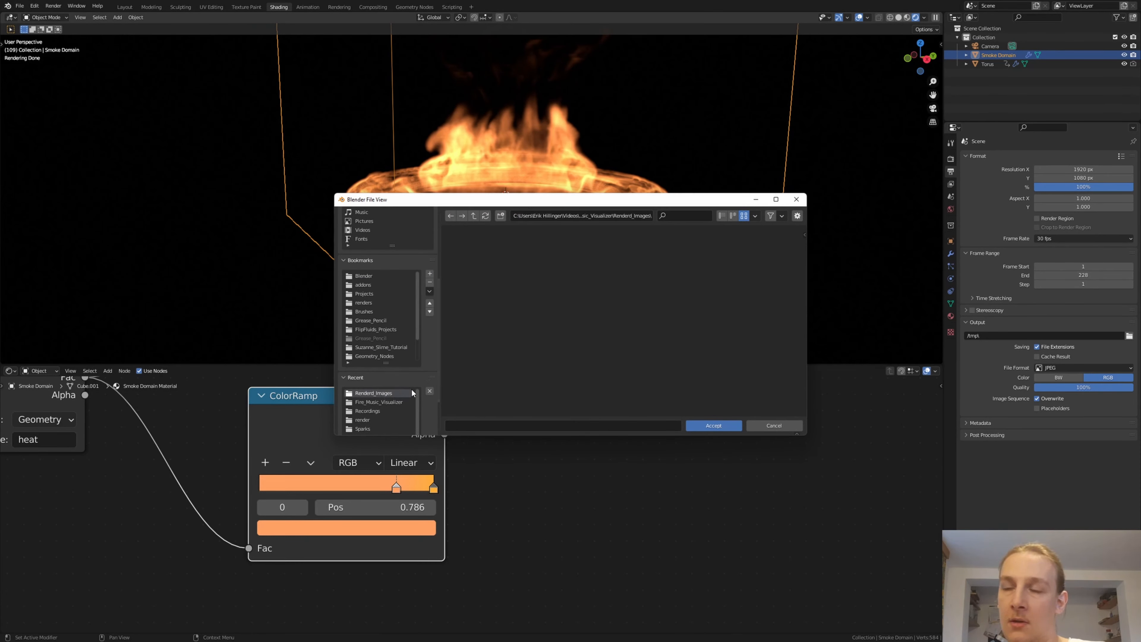
left_click(502, 425)
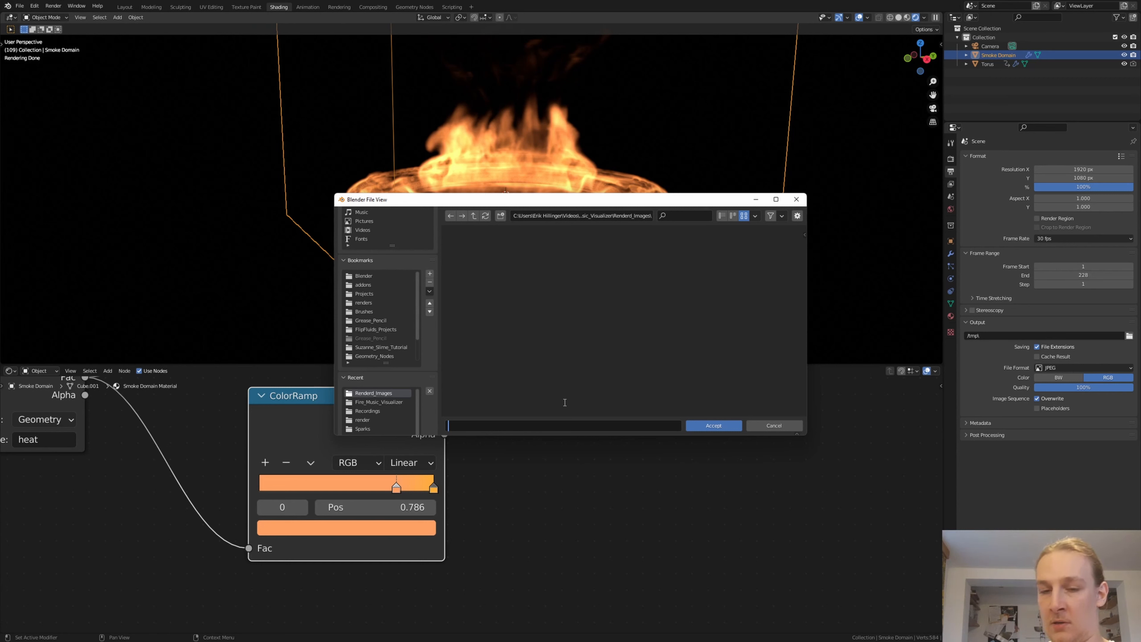
type("Renderd ")
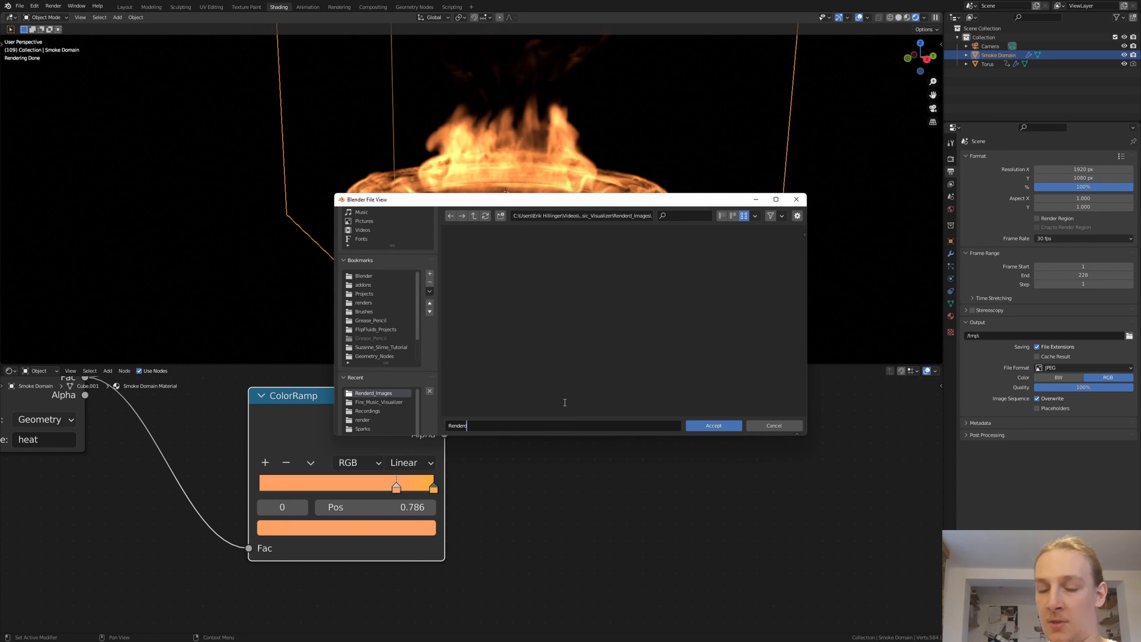
type("_Ima")
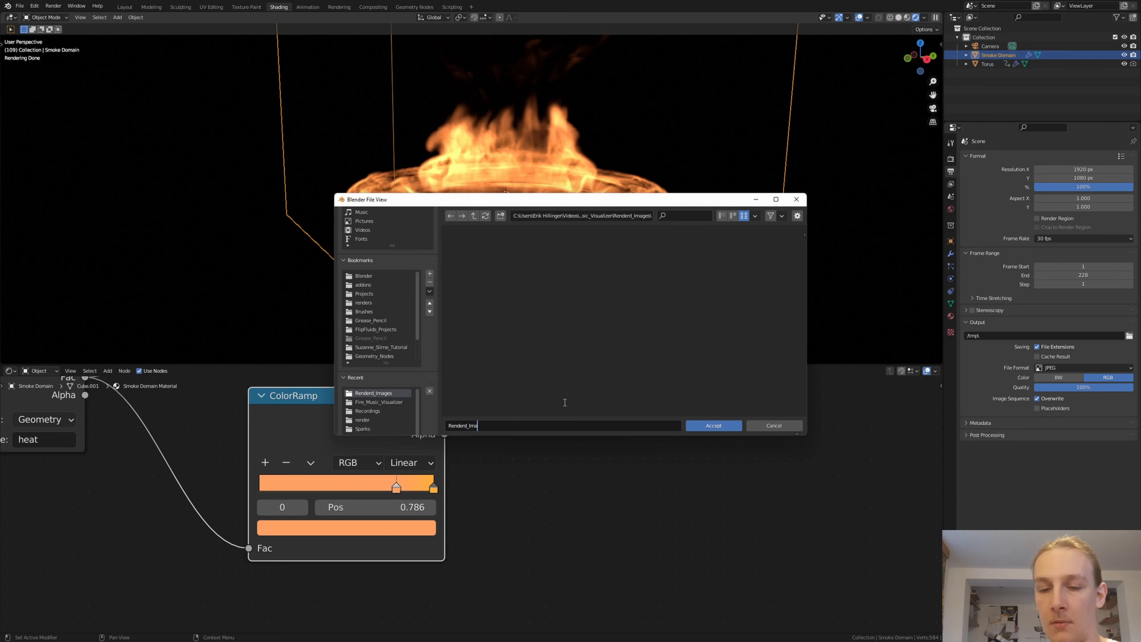
type("ges_")
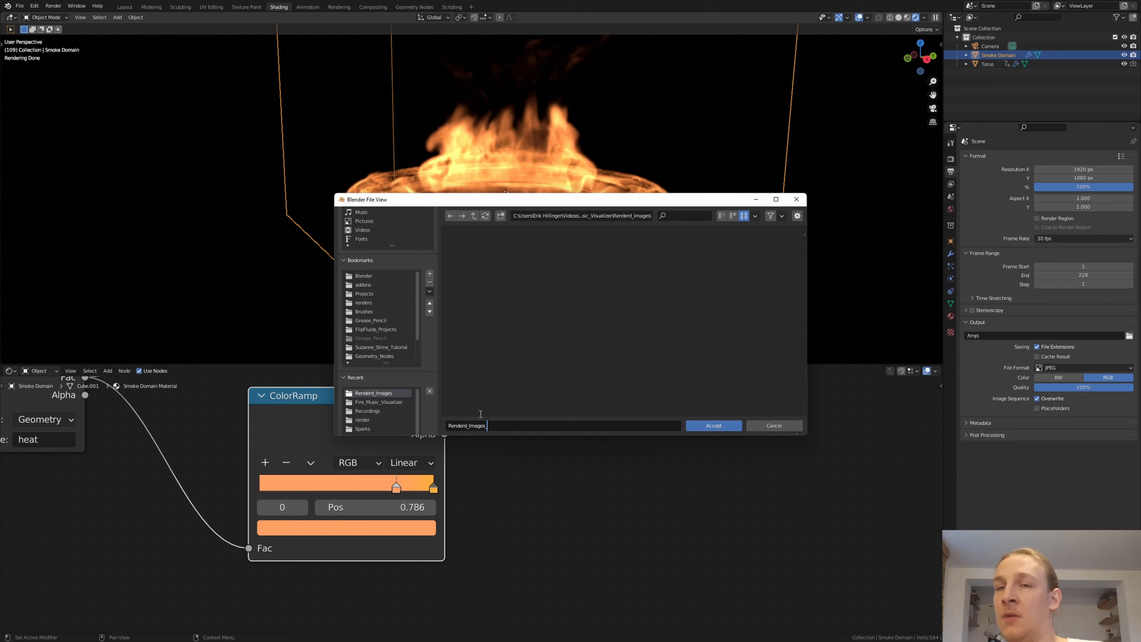
left_click(713, 425)
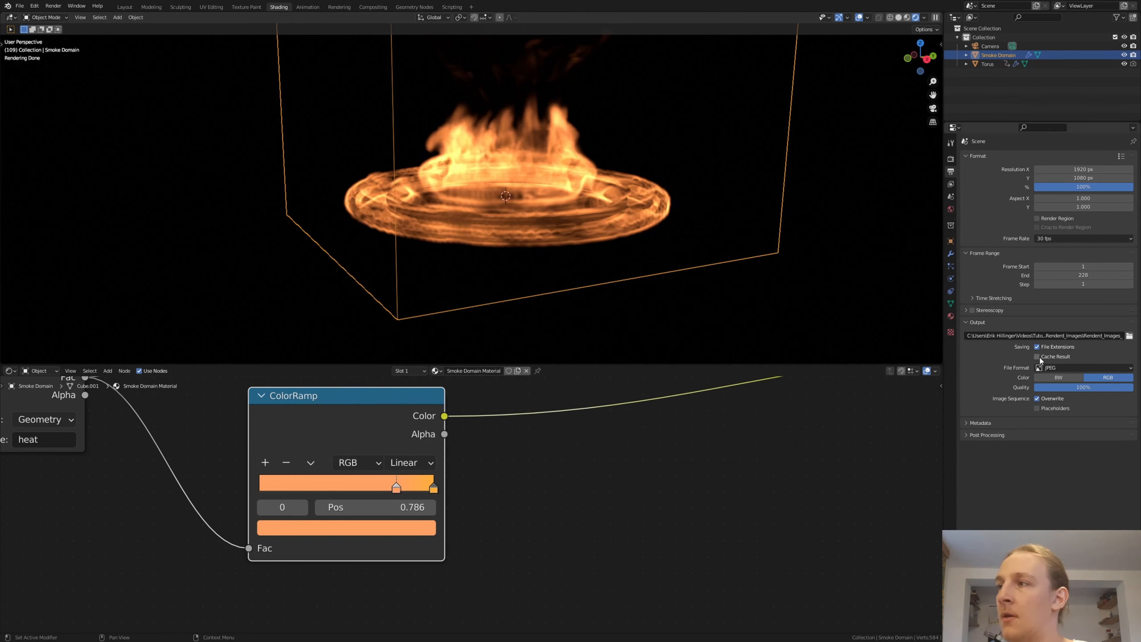
left_click(1053, 368)
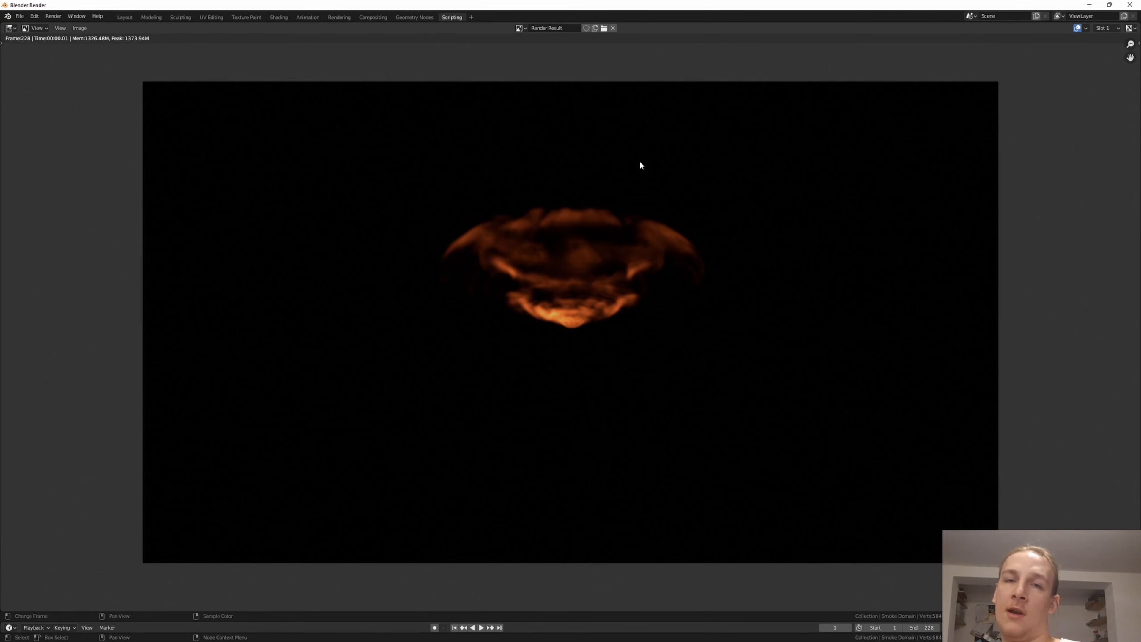
- Close the render result, switch to DaVinci Resolve, and open the Untitled Project on its Media page
key("Escape")
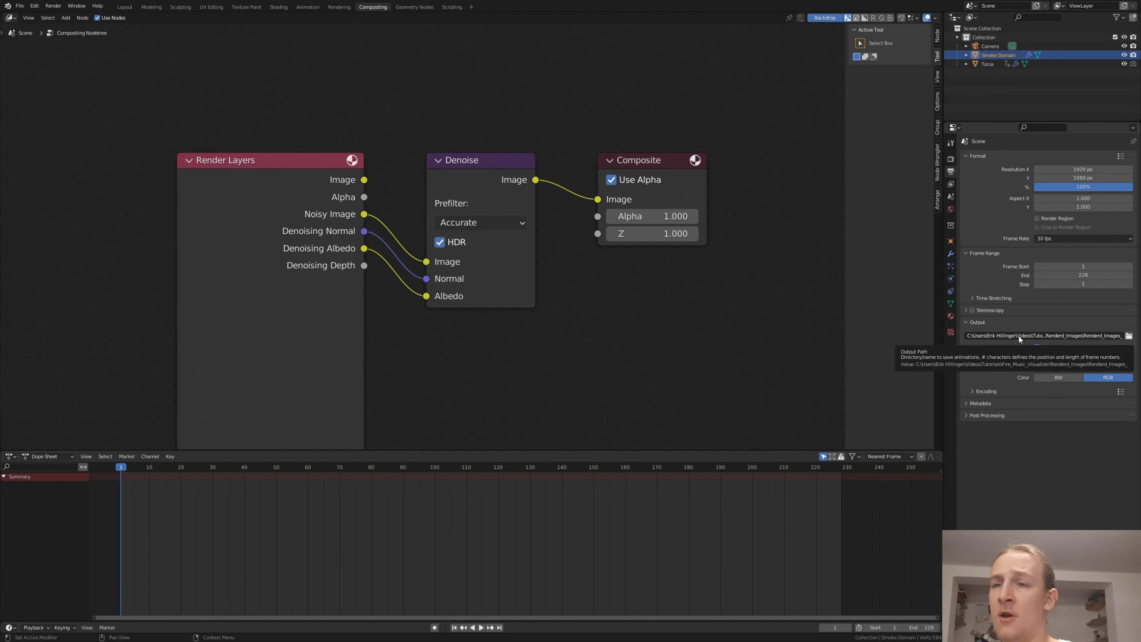
key("super")
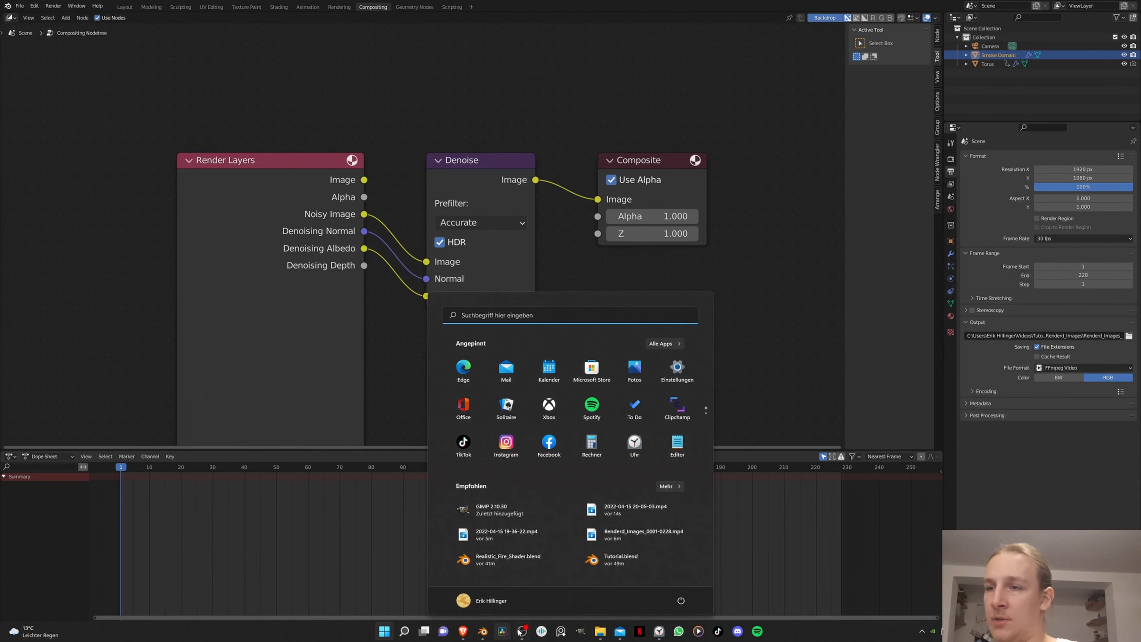
left_click(504, 633)
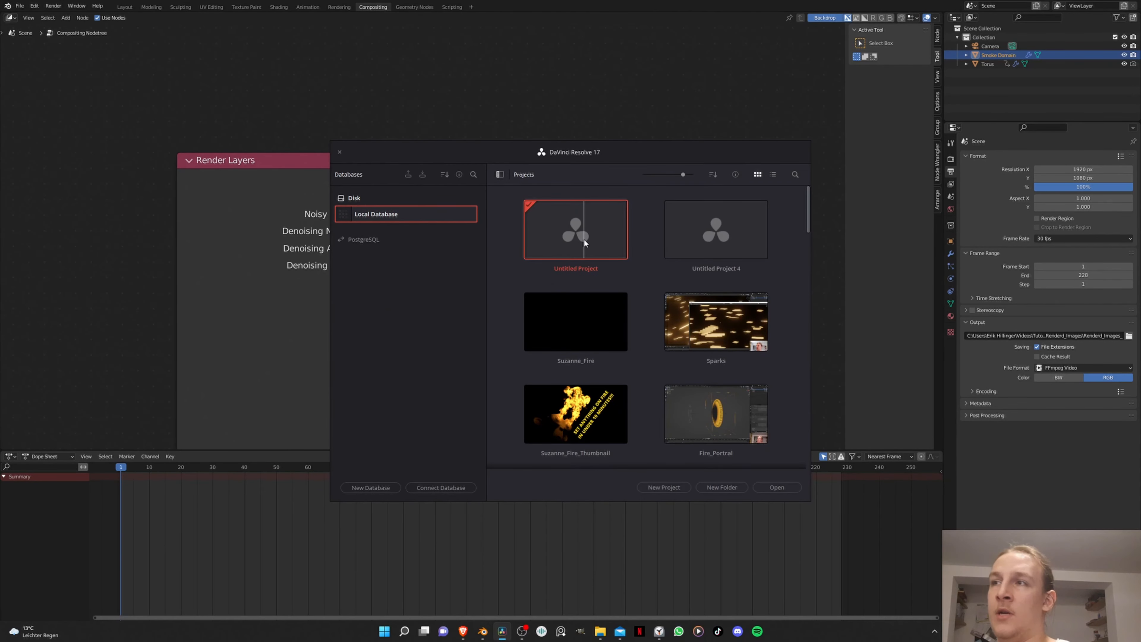
double_click(584, 239)
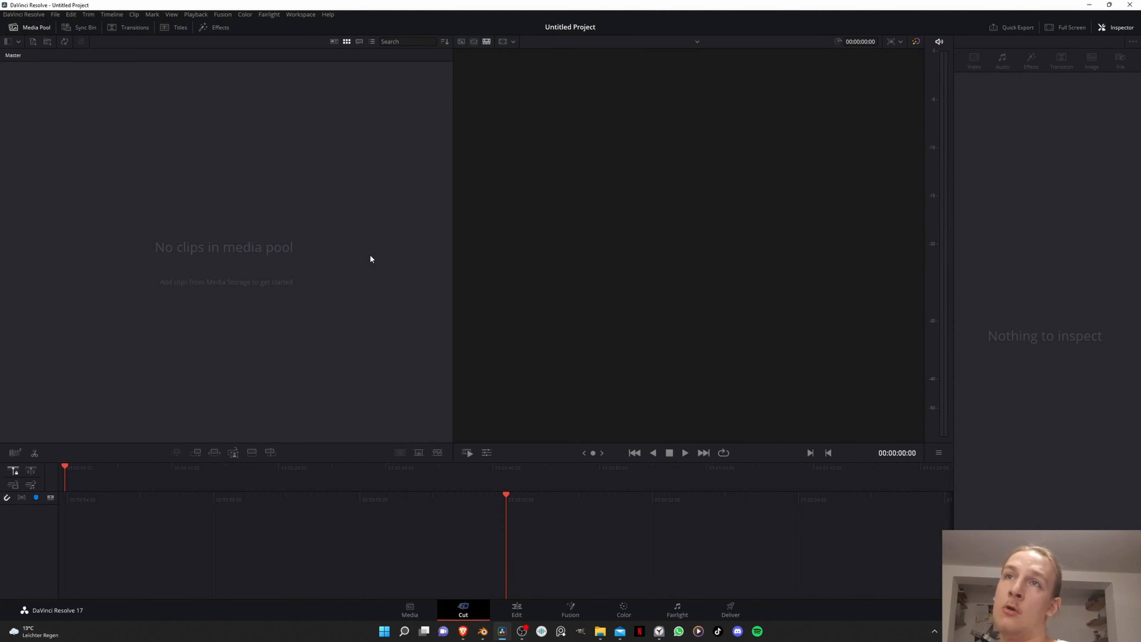
left_click(410, 610)
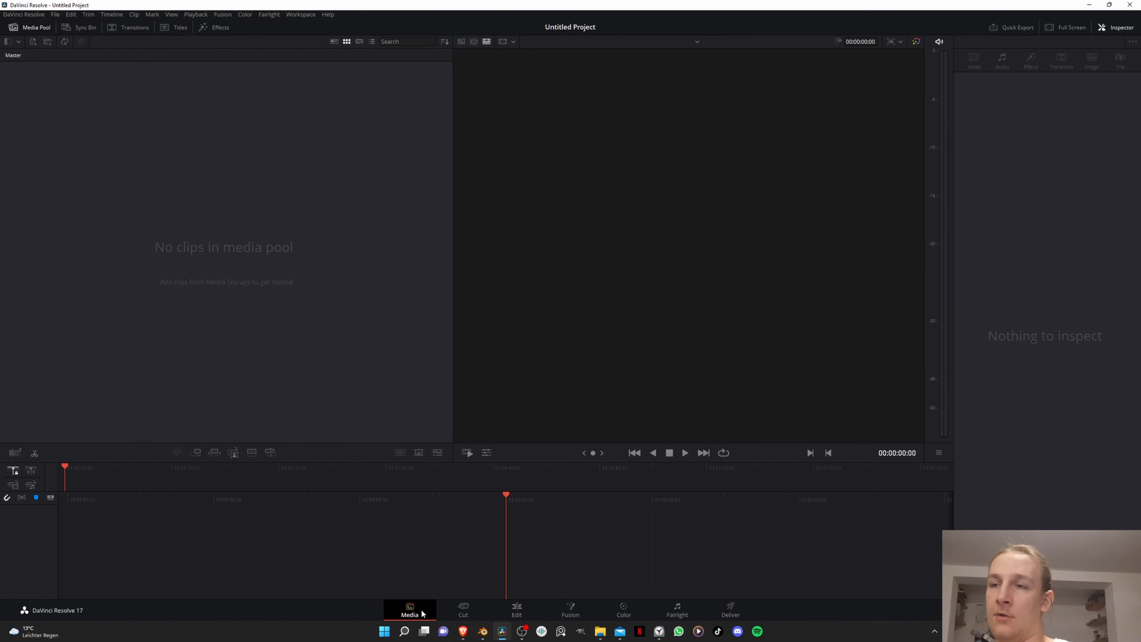
- Bring the Renderd_Images folder from the Fire_Music_Visualizer directory into the media storage browser
mouse_move(601, 634)
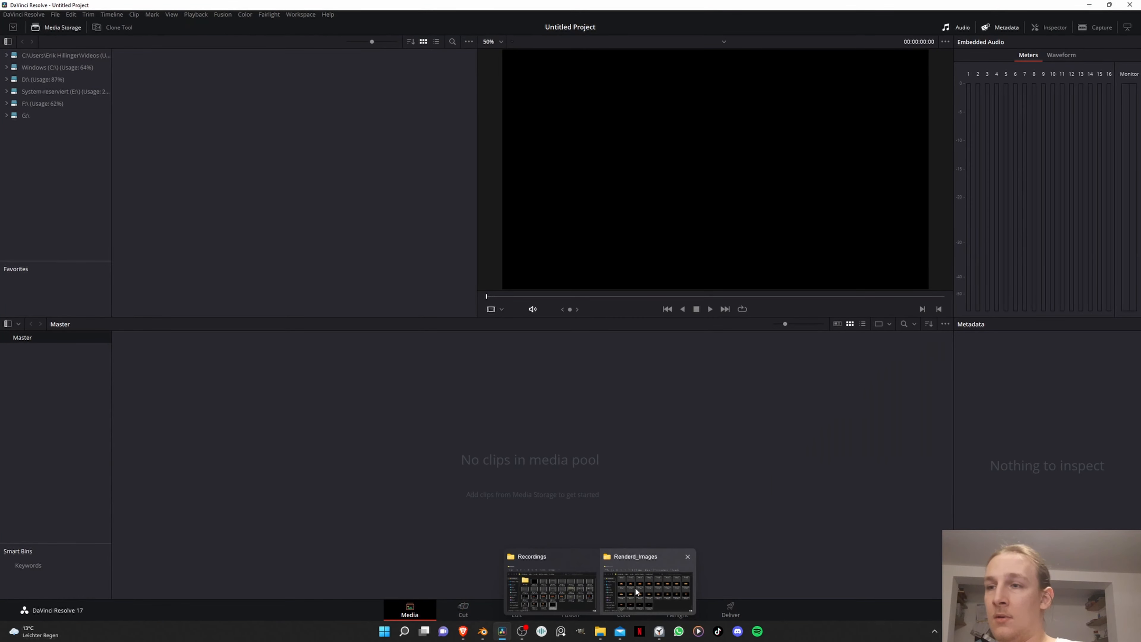
left_click(656, 577)
left_click(475, 192)
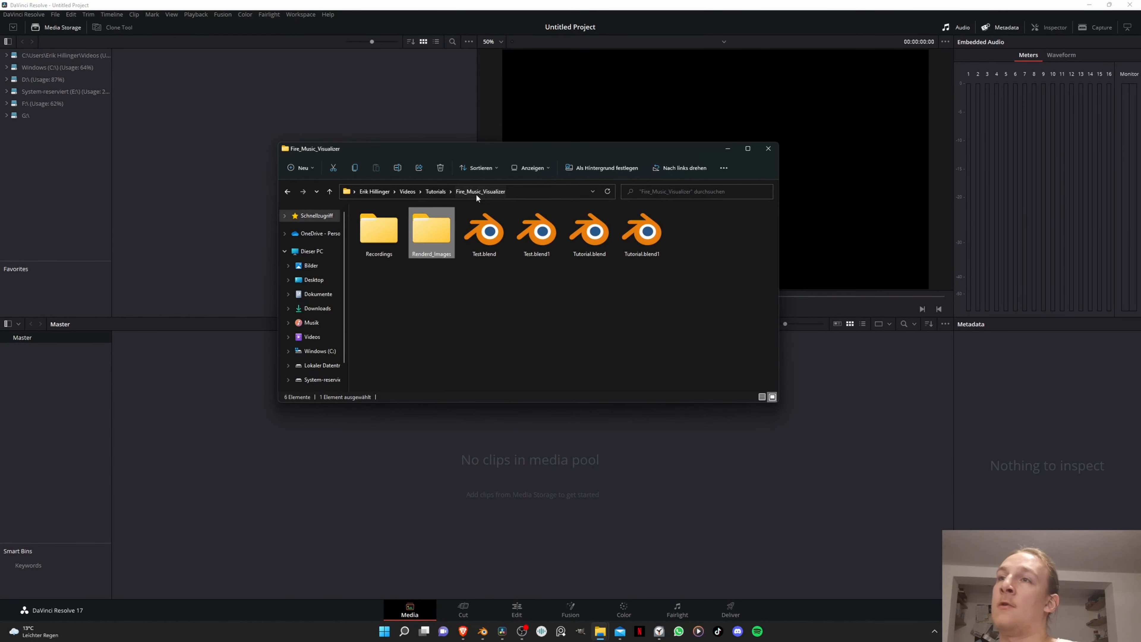
left_click_drag(440, 227, 181, 120)
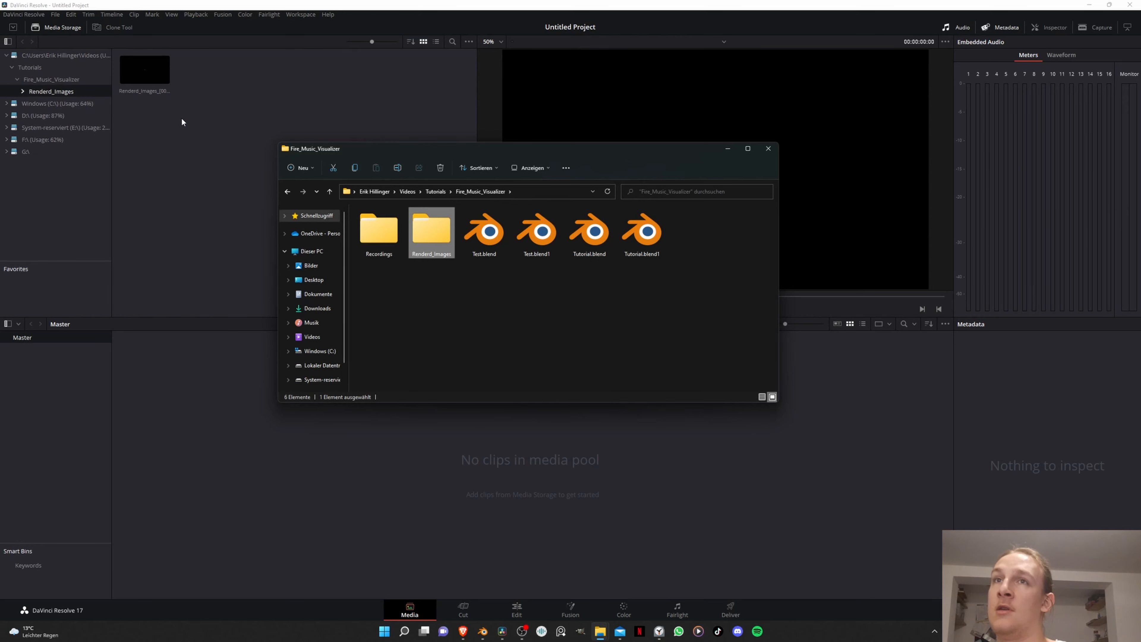
left_click(181, 131)
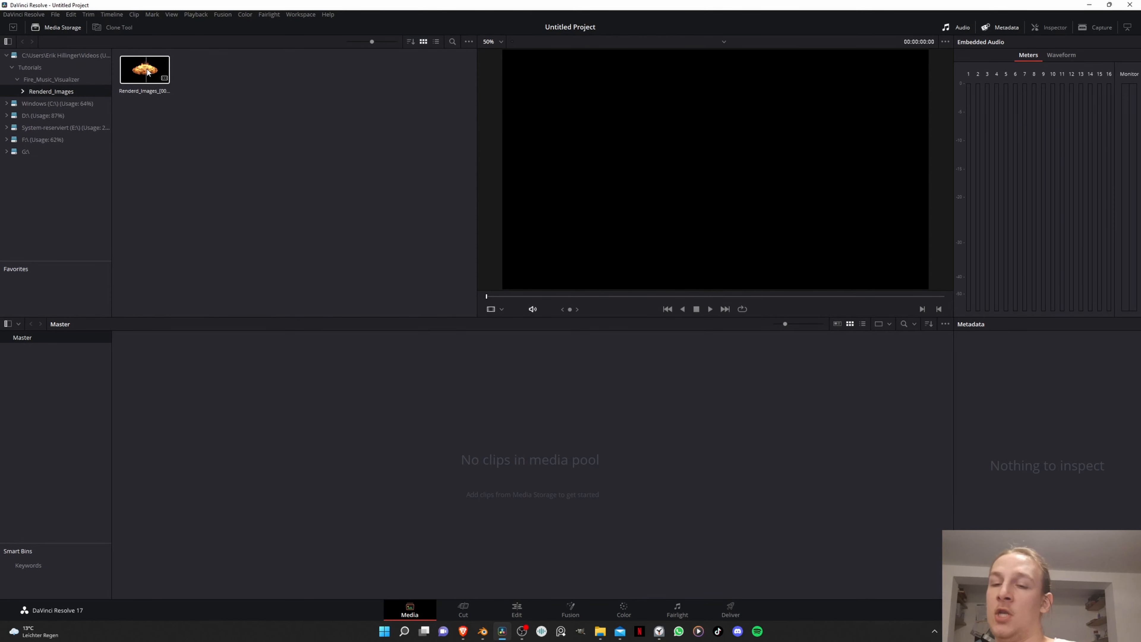
mouse_move(602, 632)
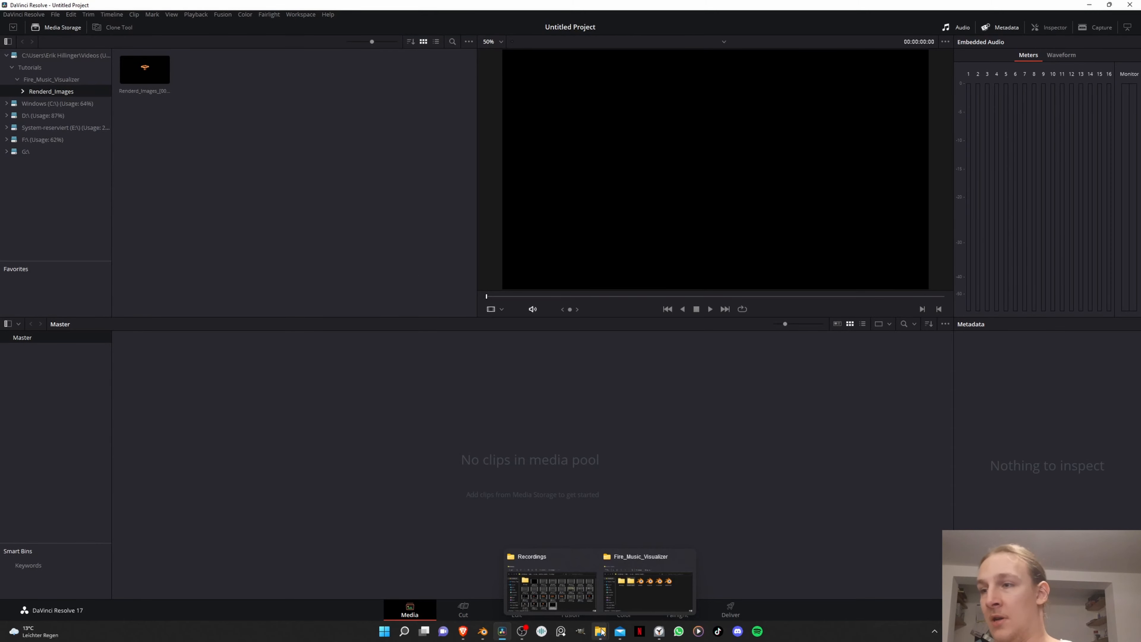
left_click(630, 589)
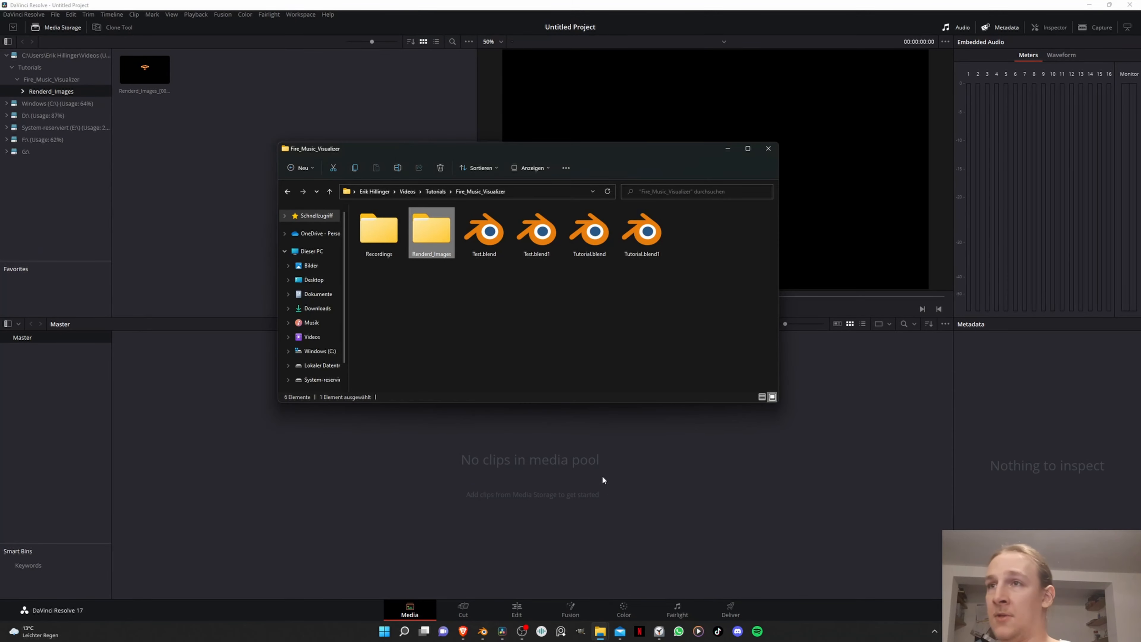
double_click(384, 246)
left_click_drag(425, 238, 204, 148)
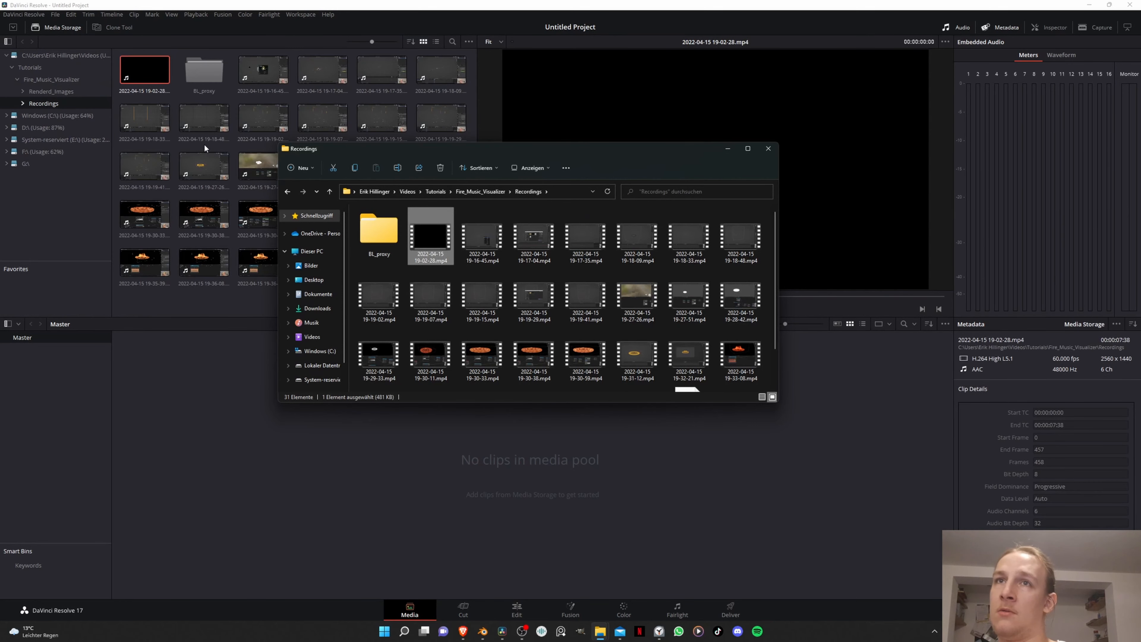
- Add the Renderd_Images image sequence to the media pool and switch to the Cut page
left_click(51, 91)
left_click_drag(148, 75, 296, 452)
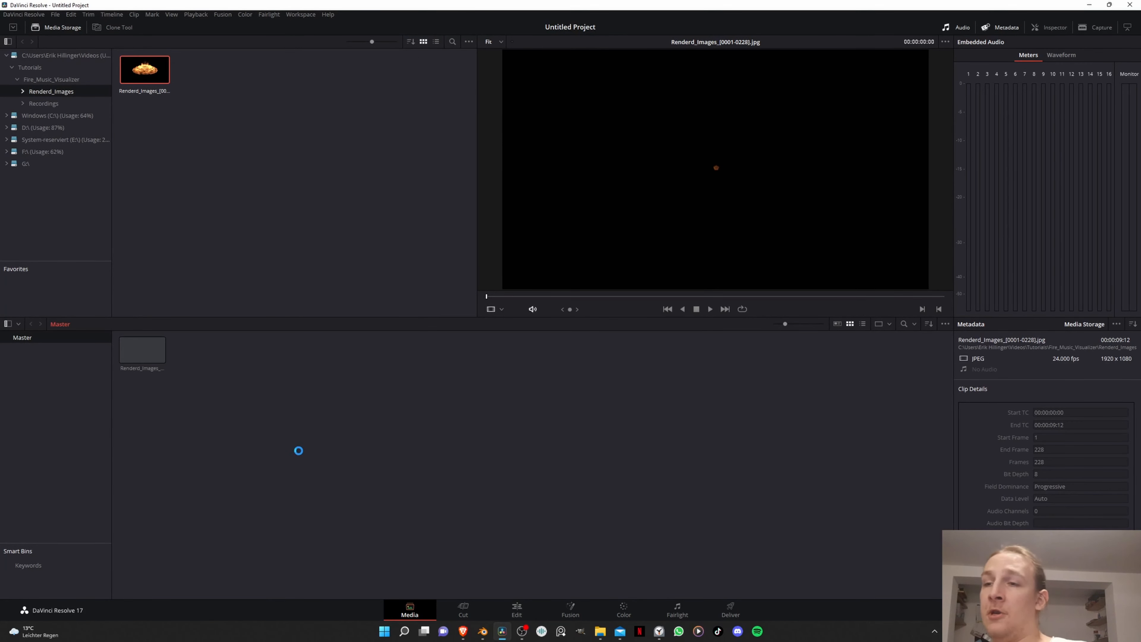
left_click(464, 611)
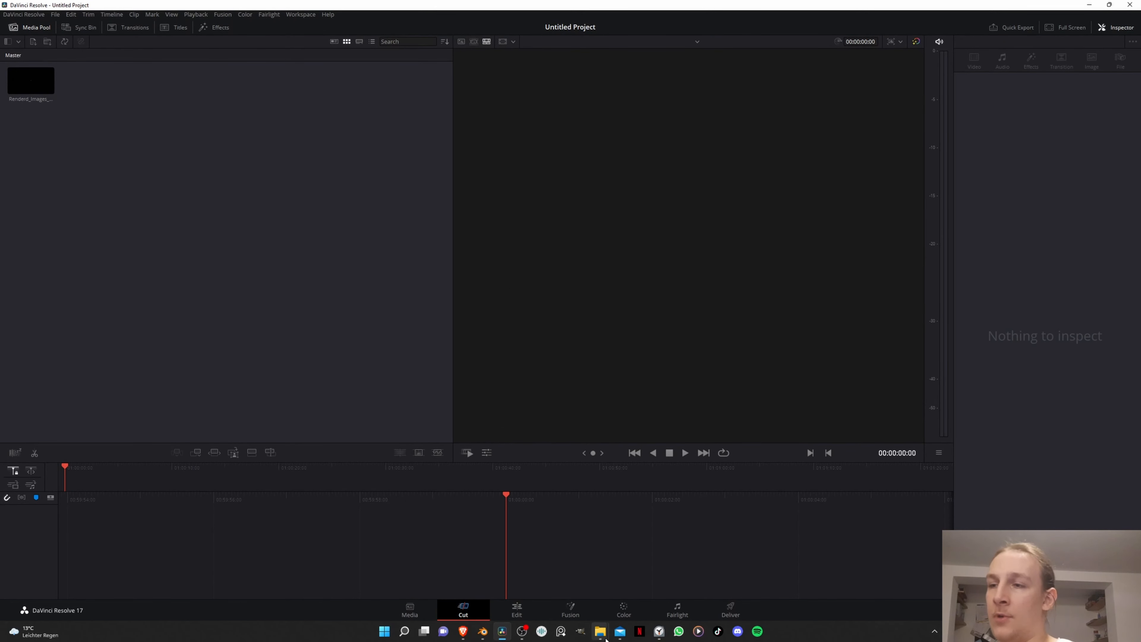
mouse_move(600, 631)
left_click(643, 599)
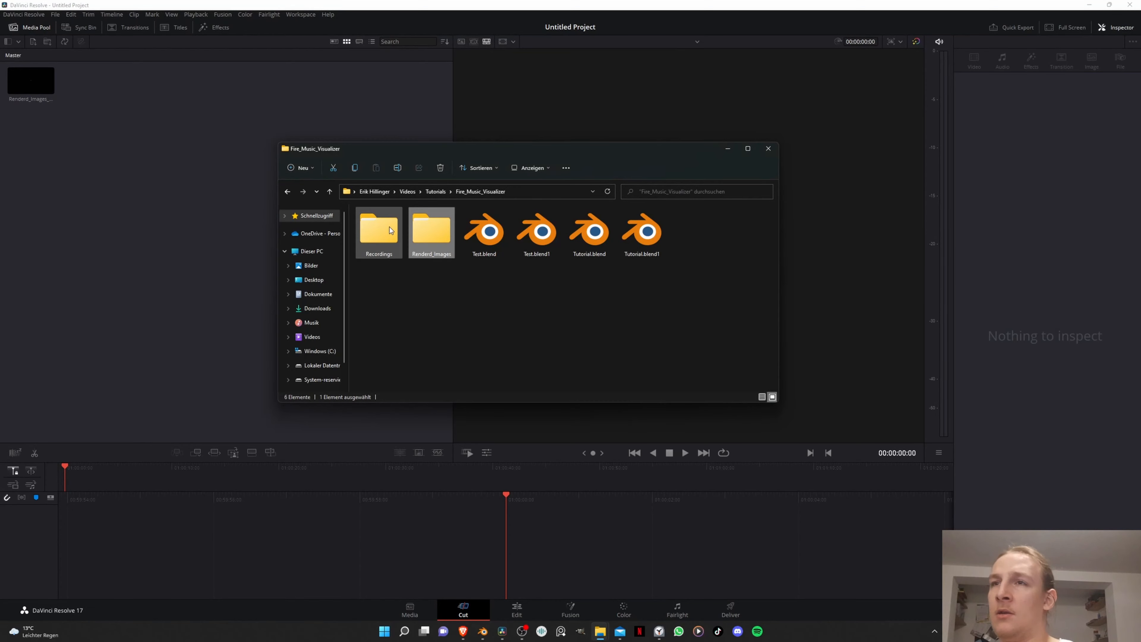
double_click(390, 229)
left_click_drag(430, 229, 168, 154)
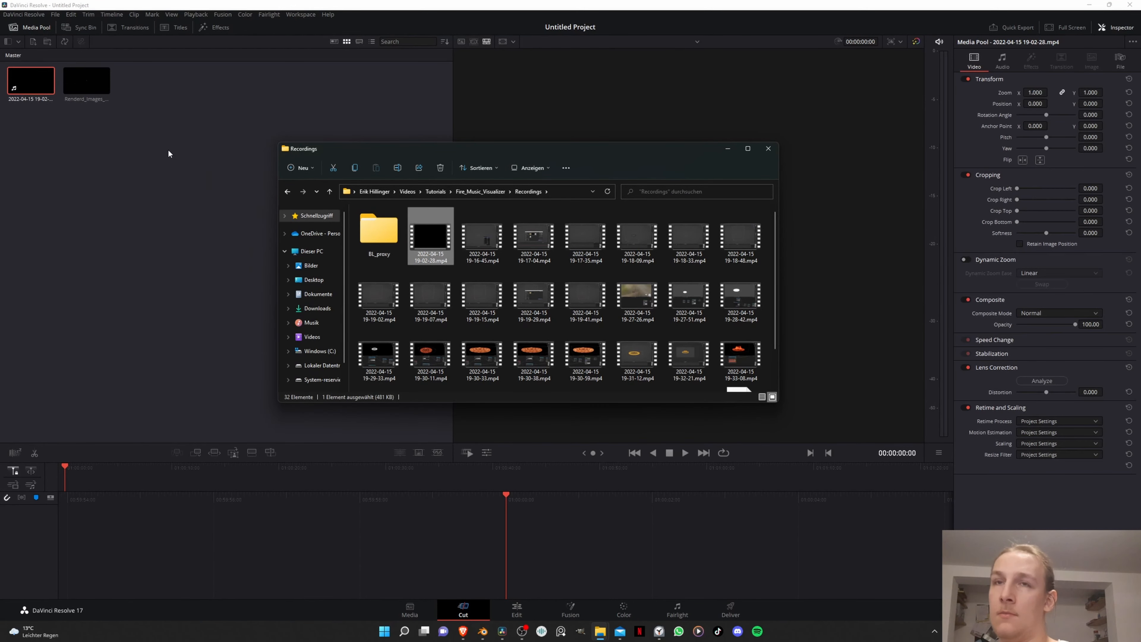
left_click_drag(31, 80, 152, 490)
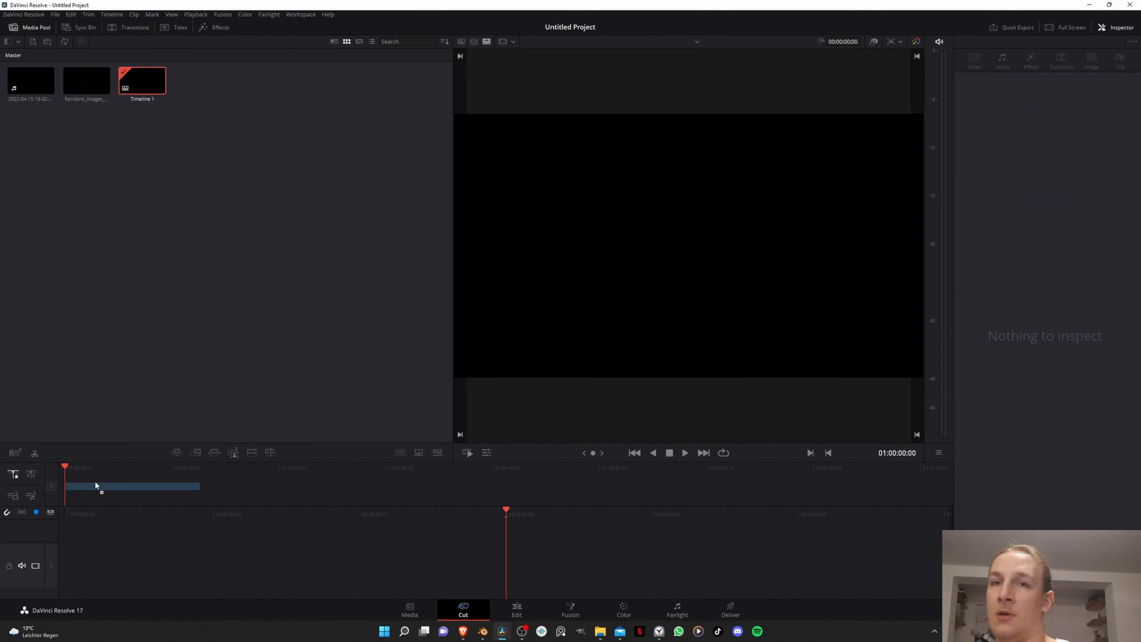
- Stack the Renderd_Images sequence on a track above the recording from the timeline start and set its speed to 1.30
left_click_drag(90, 74, 68, 476)
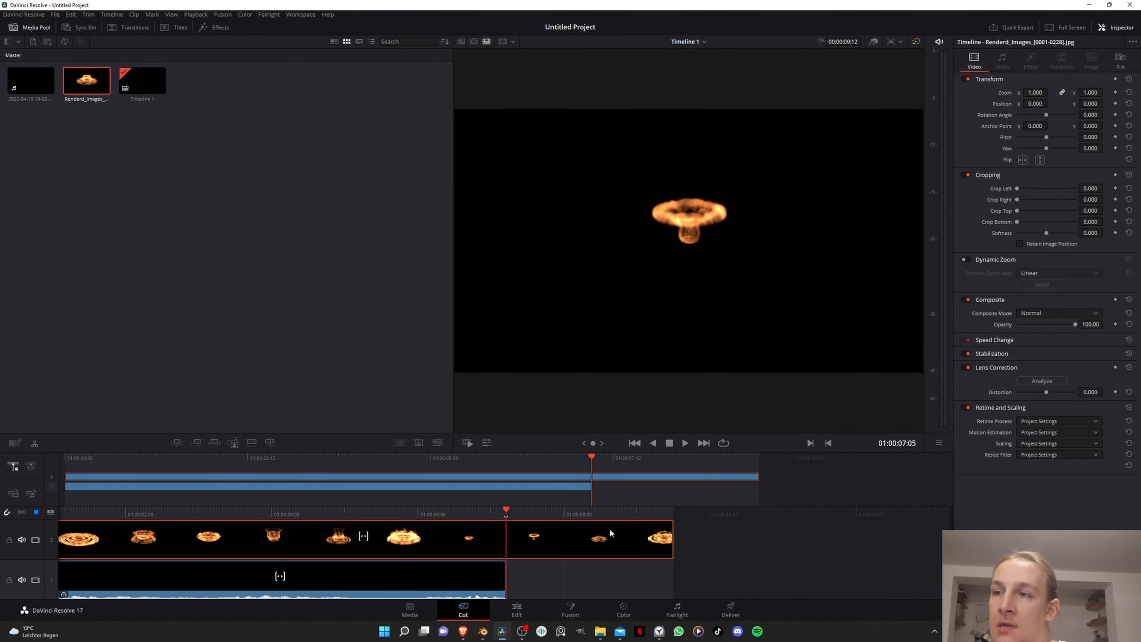
left_click(486, 442)
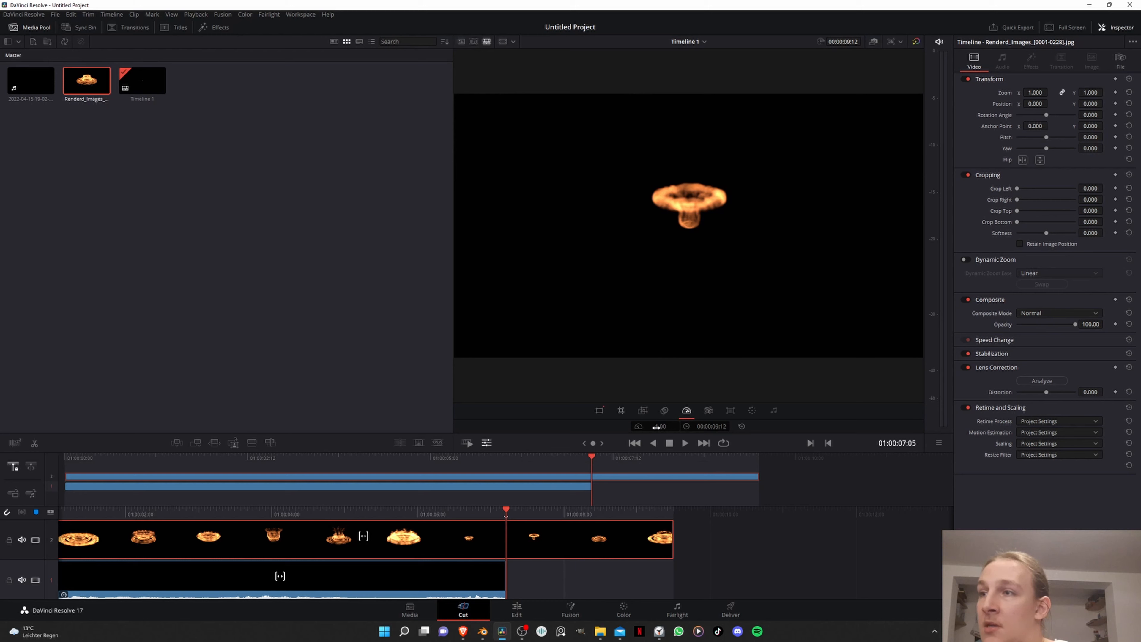
left_click_drag(656, 427, 661, 426)
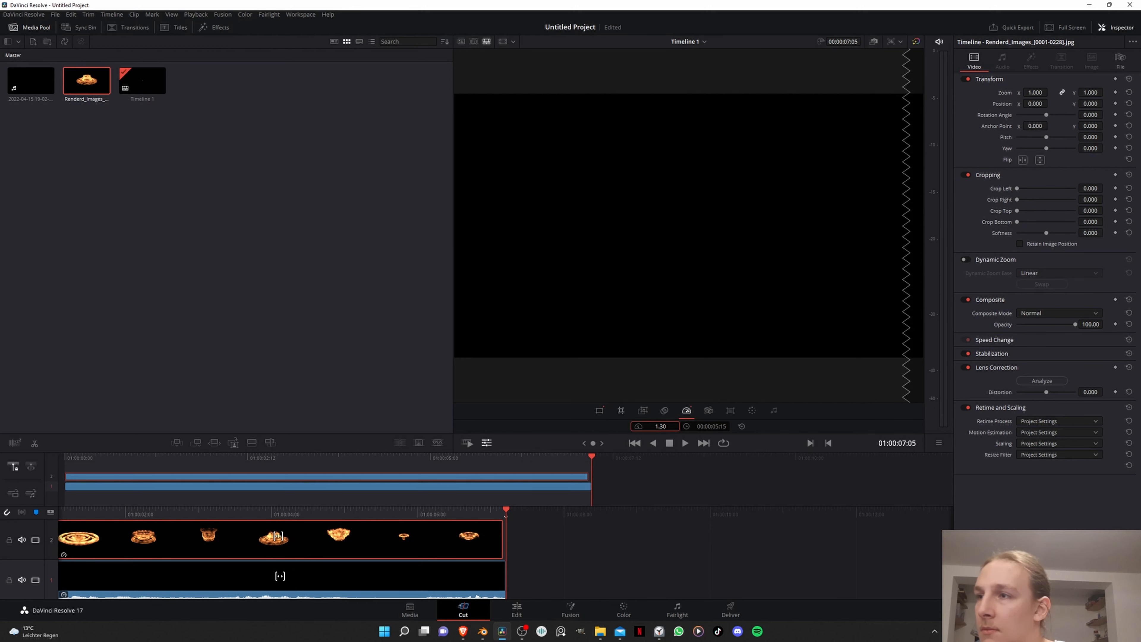
left_click(201, 363)
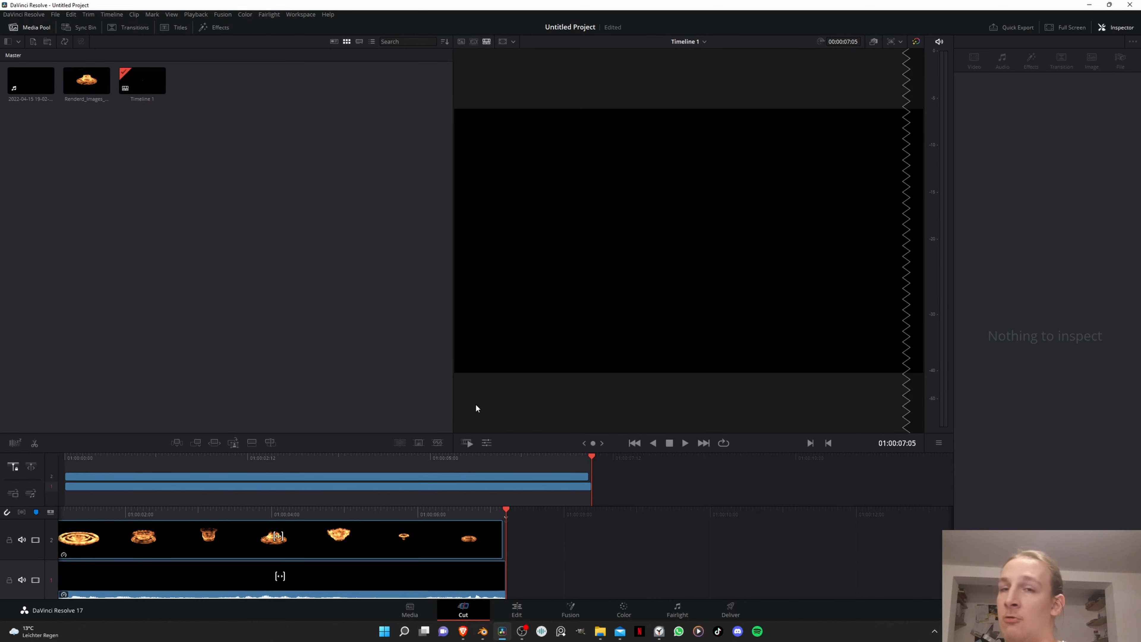
- Play the timeline from the beginning to check the fire animation against the music
left_click(638, 443)
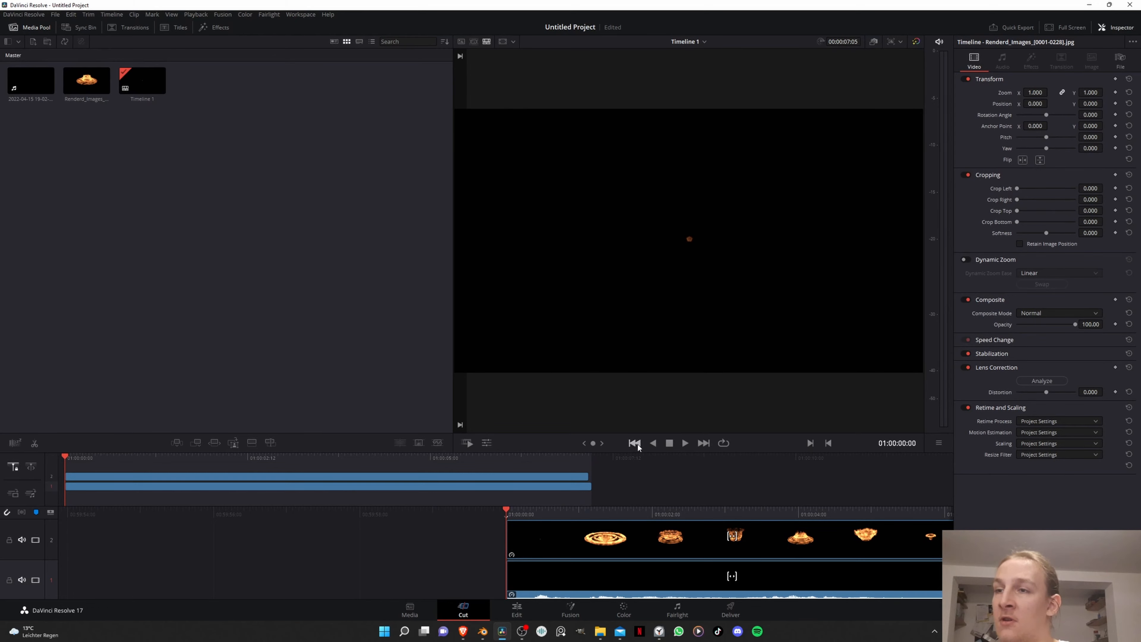
key("space")
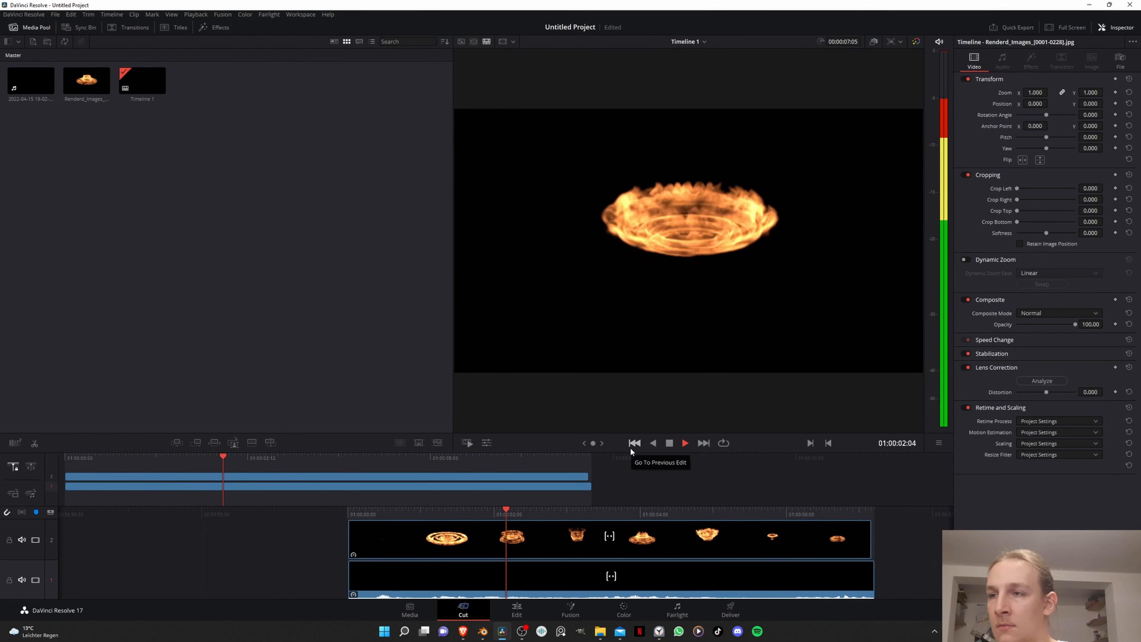
key("space")
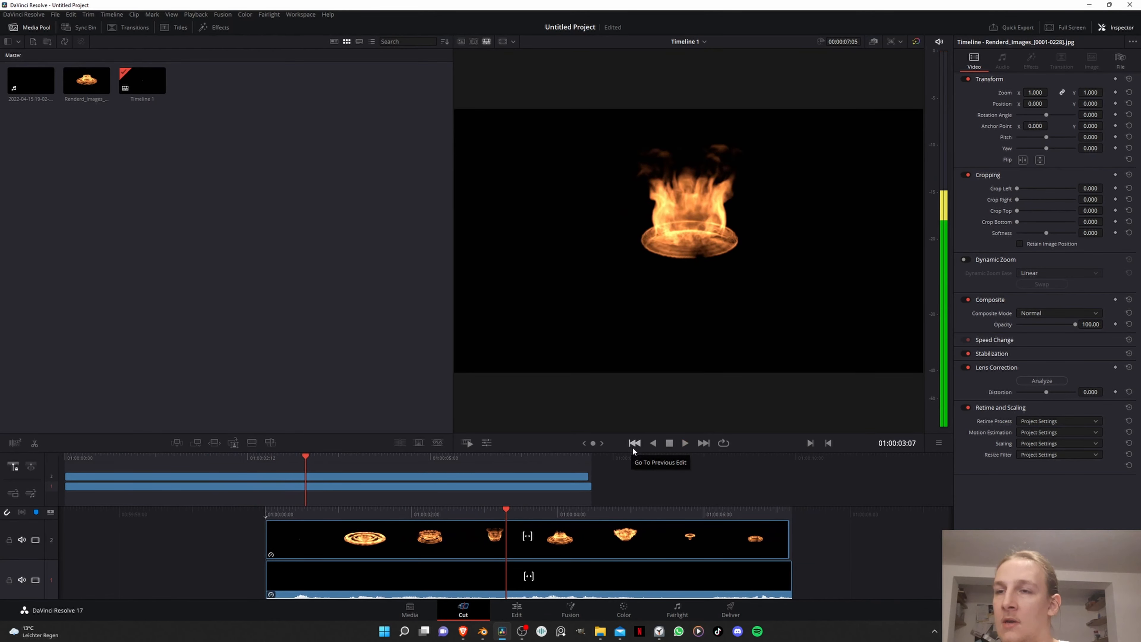
left_click(905, 584)
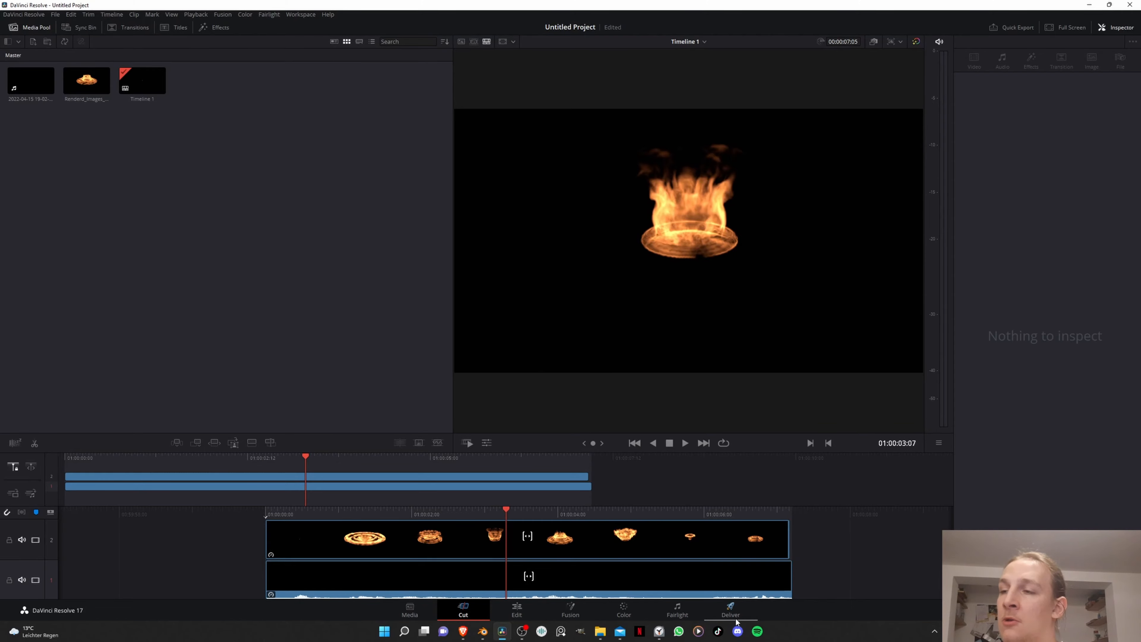
- On the Deliver page, browse for the render destination and go to the Renderd_Images folder in Fire_Music_Visualizer
left_click(731, 611)
left_click(172, 117)
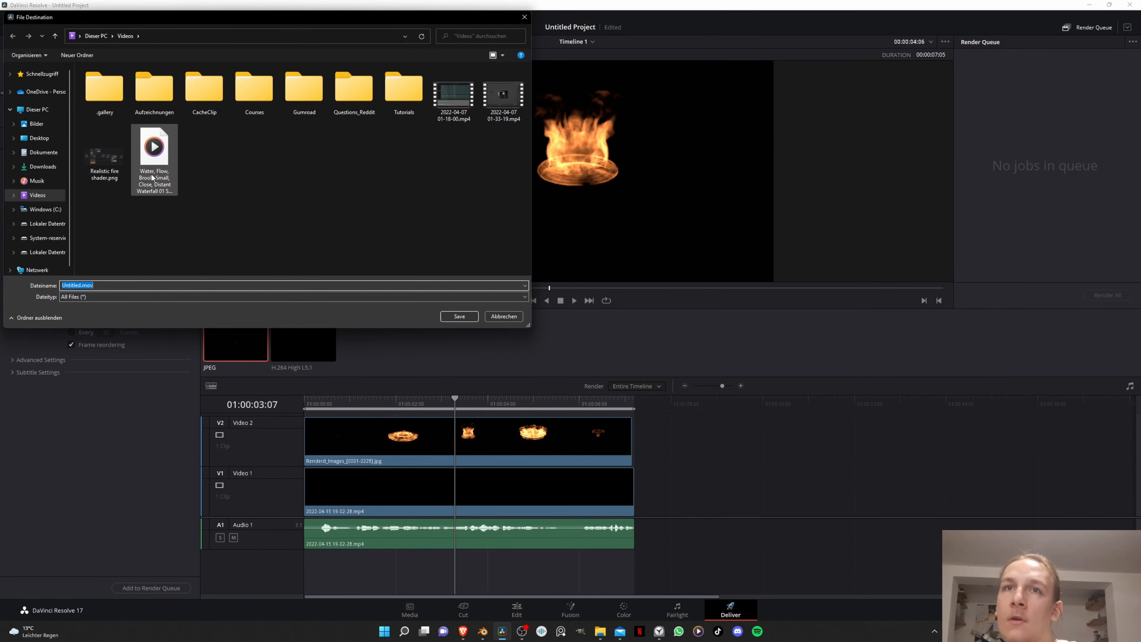
left_click(200, 35)
type("C:\\Users\\Erik Hillinger\\Videos\\Tutorials\\Fire_Music_Visualizer\\Renderd_Images\\Renderd_Images")
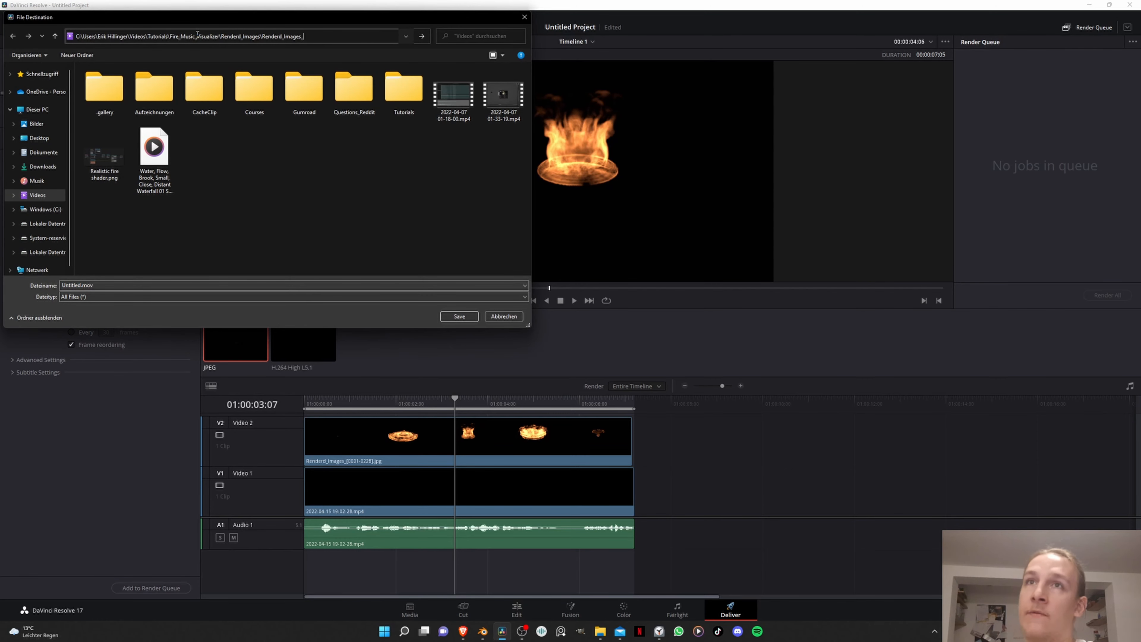
key("BackSpace")
key("BackSpace")
key("BackSpace")
key("BackSpace")
key("BackSpace")
key("BackSpace")
key("BackSpace")
key("BackSpace")
key("BackSpace")
key("BackSpace")
key("BackSpace")
key("BackSpace")
key("BackSpace")
key("BackSpace")
key("BackSpace")
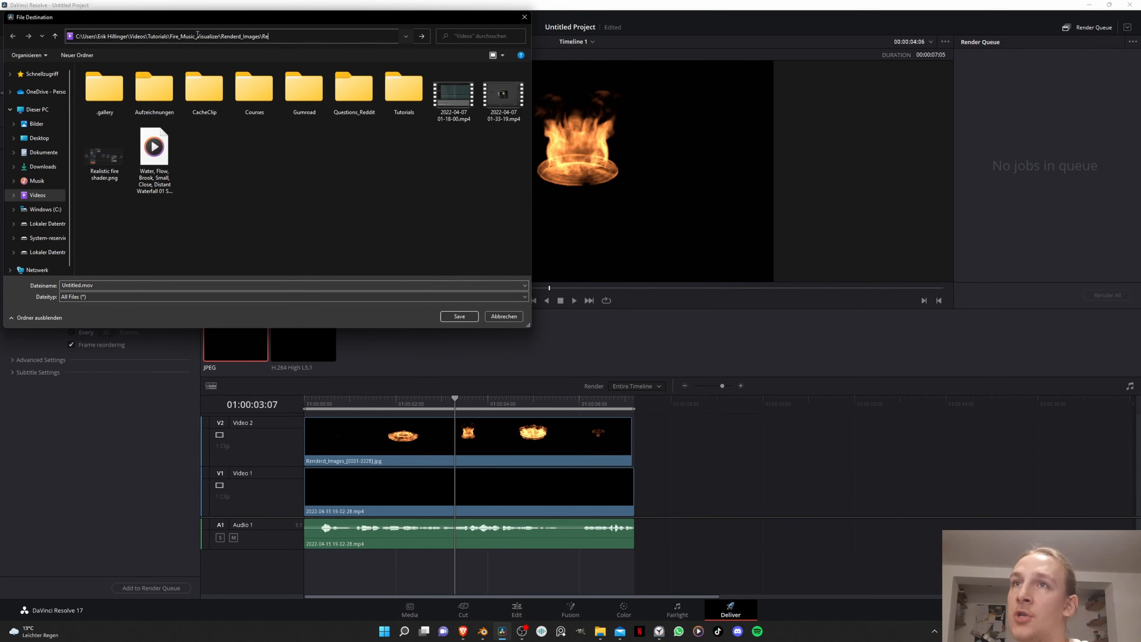
key("Return")
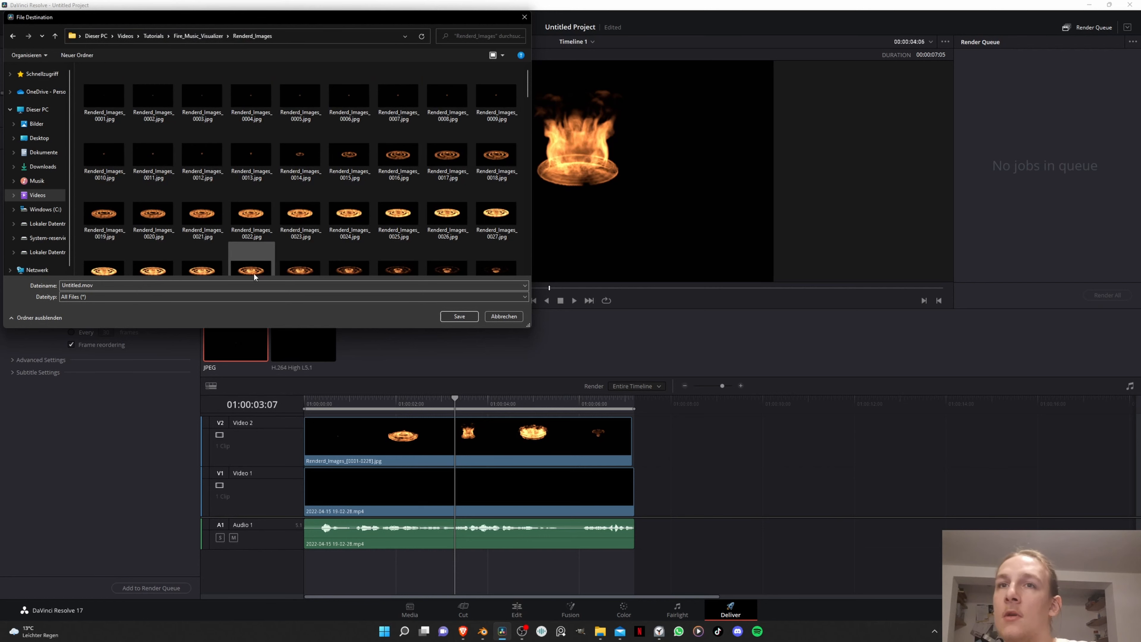
- Name the export file Renderd_Animation and save the file destination
left_click(268, 288)
type("R")
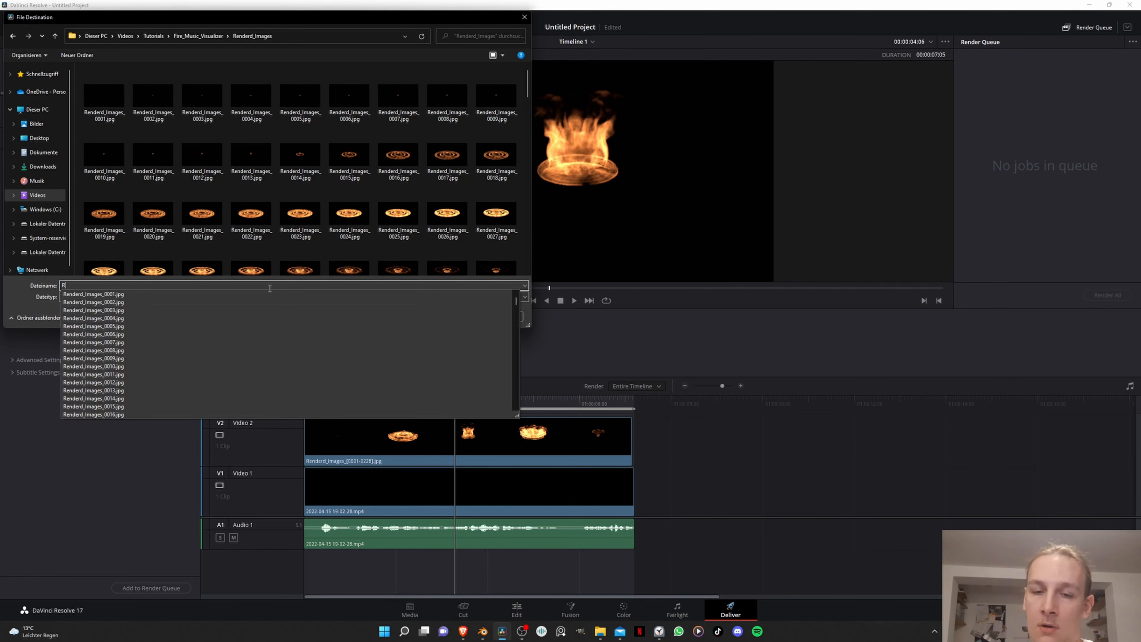
type("enderd")
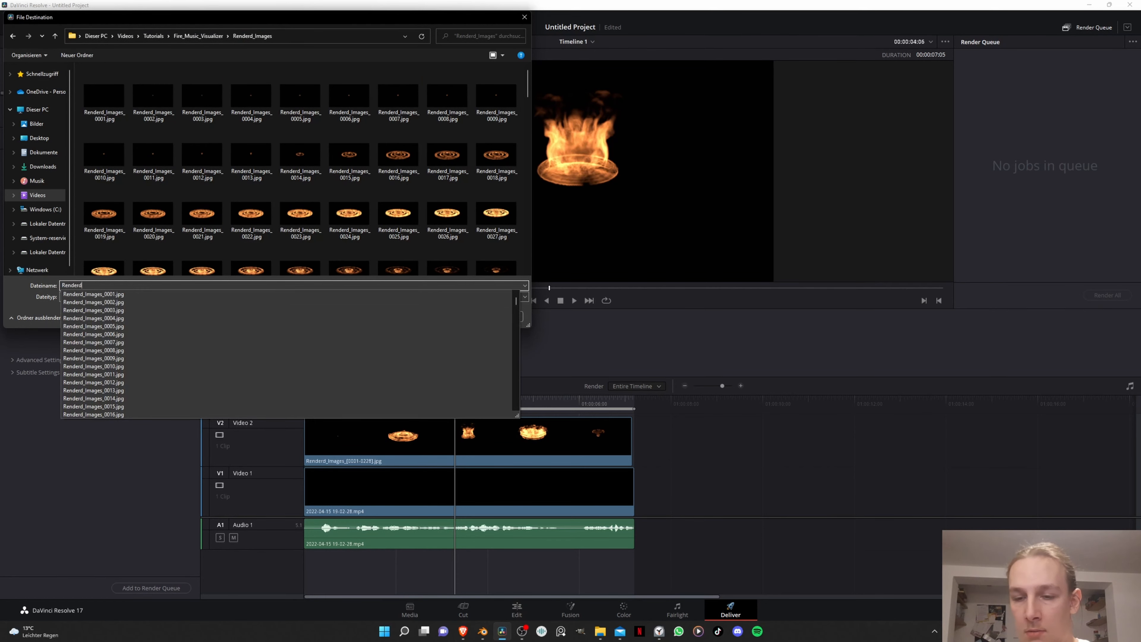
type("_Animation")
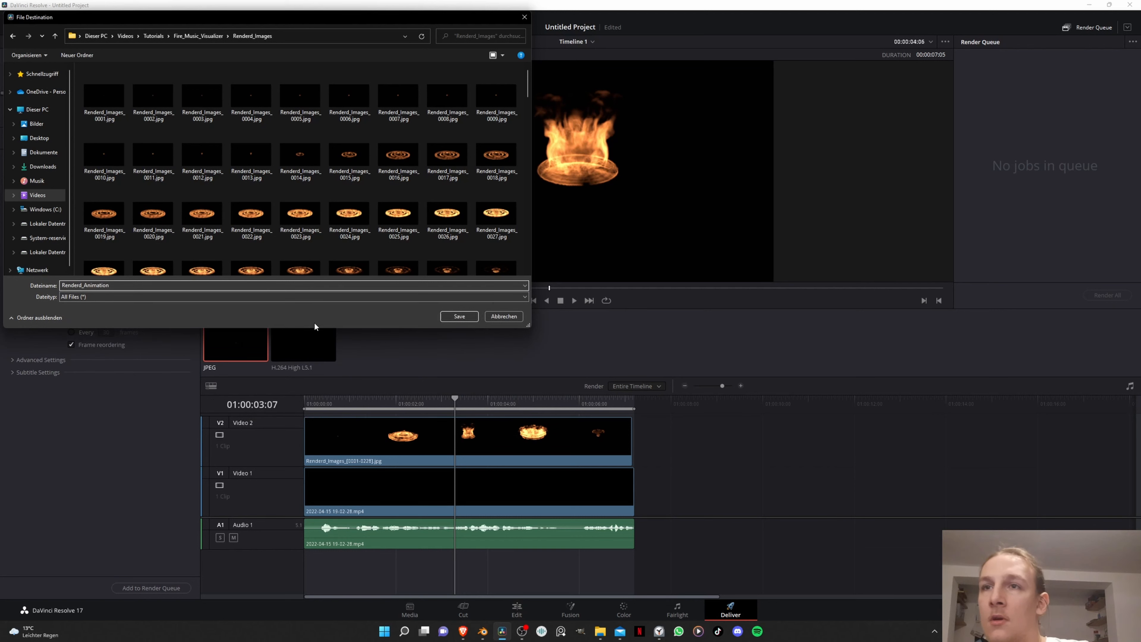
left_click(459, 317)
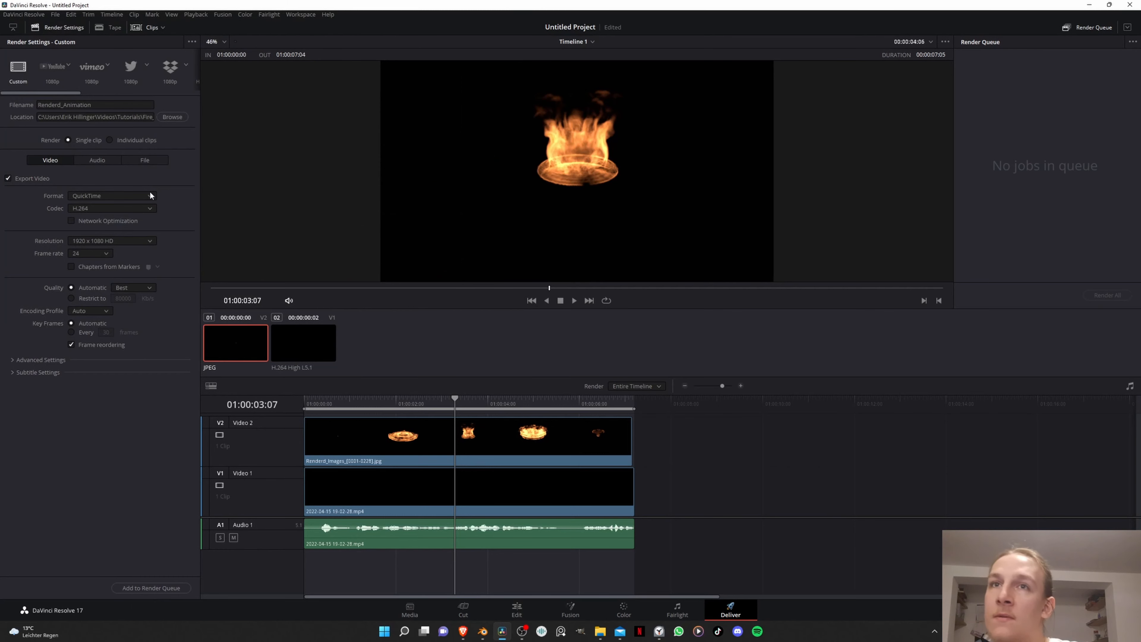
- Set the export format to MP4 and the frame rate to 30
left_click(119, 194)
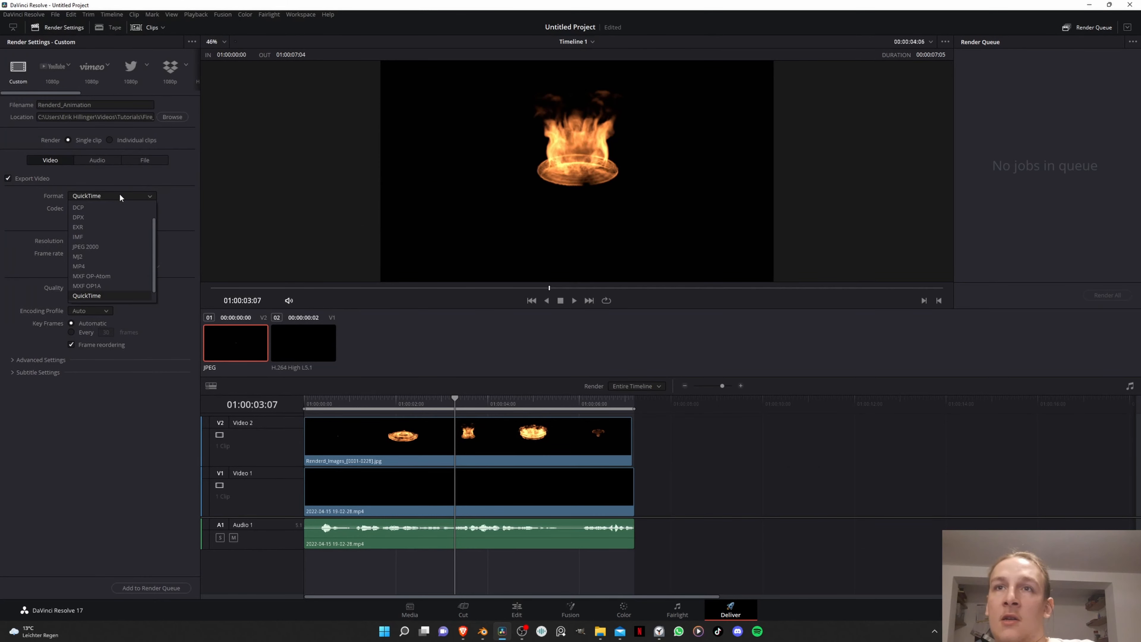
left_click(108, 266)
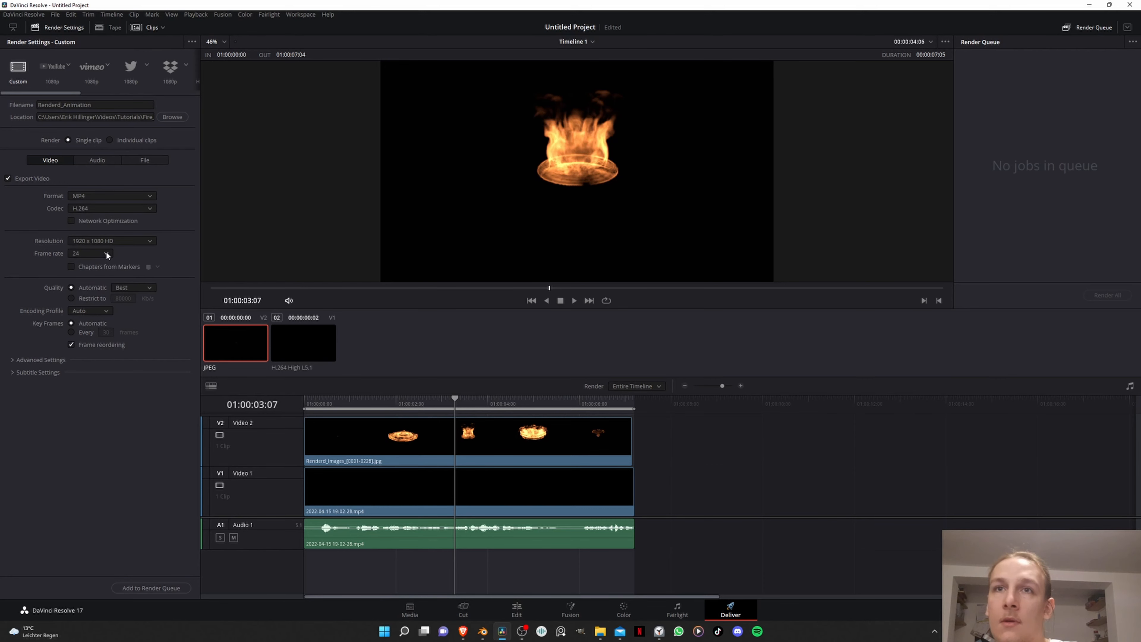
left_click(98, 253)
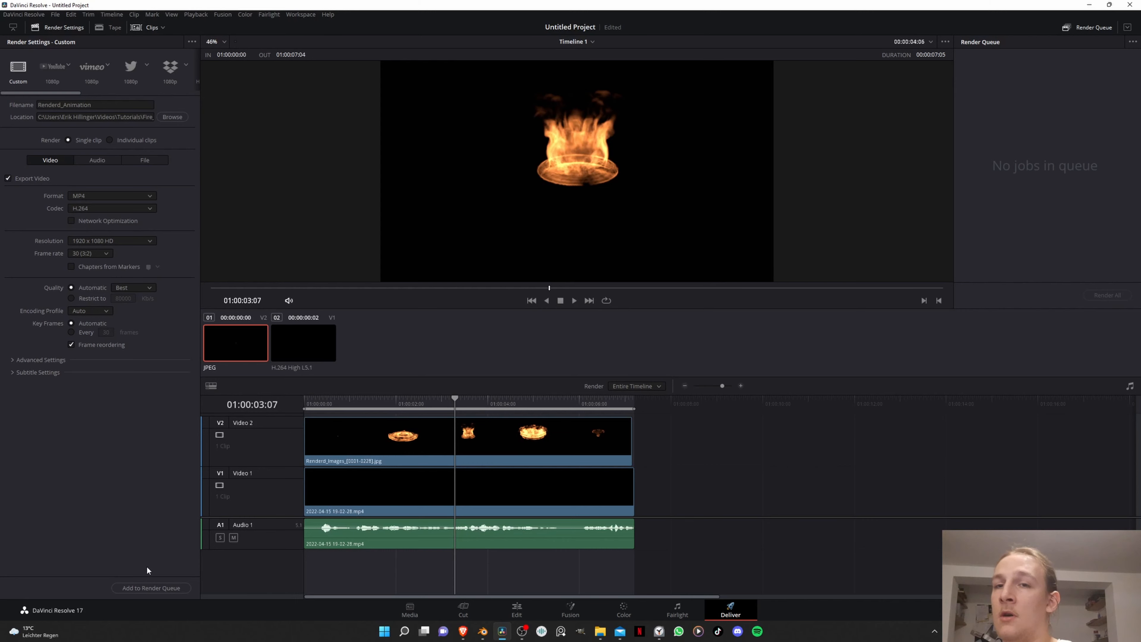
- Queue and render the timeline, and close the project without saving its changes
left_click(153, 584)
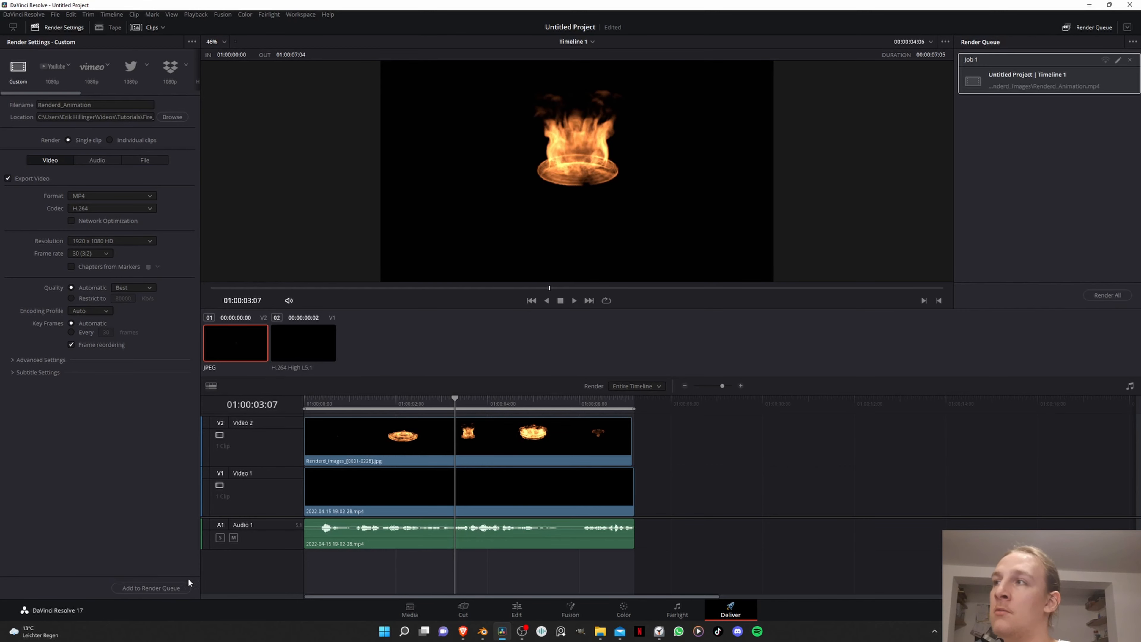
left_click(1107, 296)
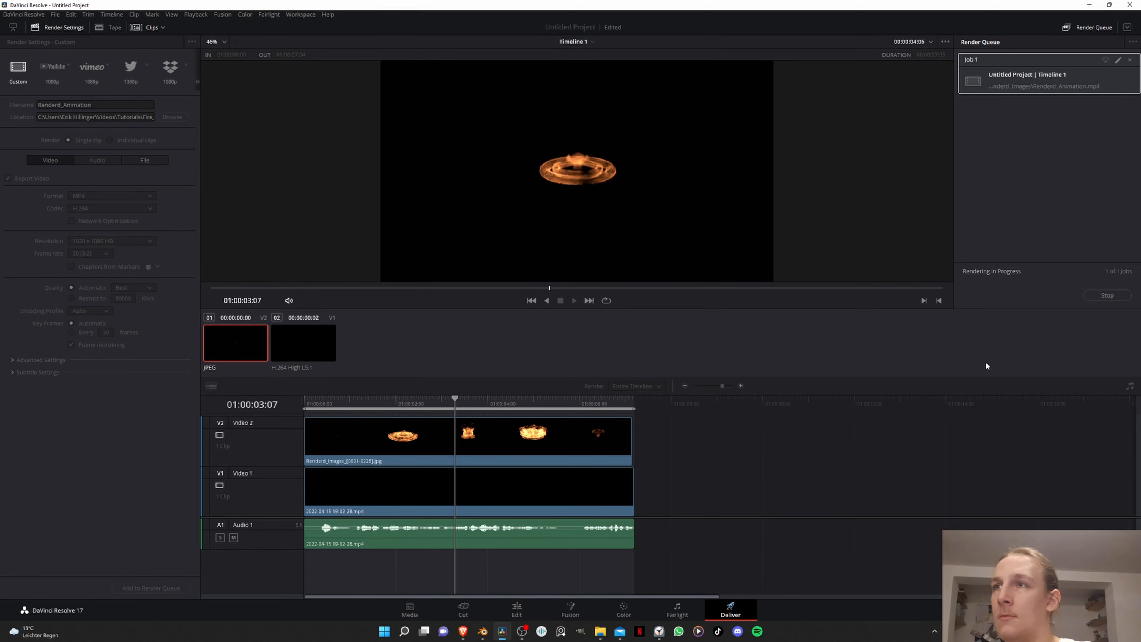
left_click(1130, 4)
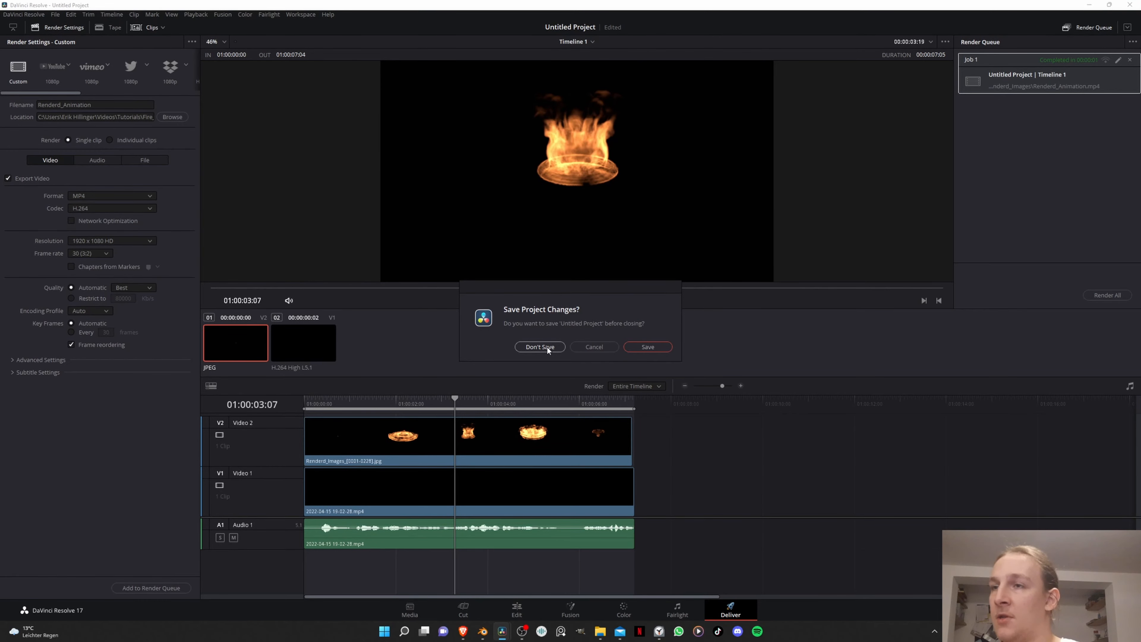
left_click(545, 347)
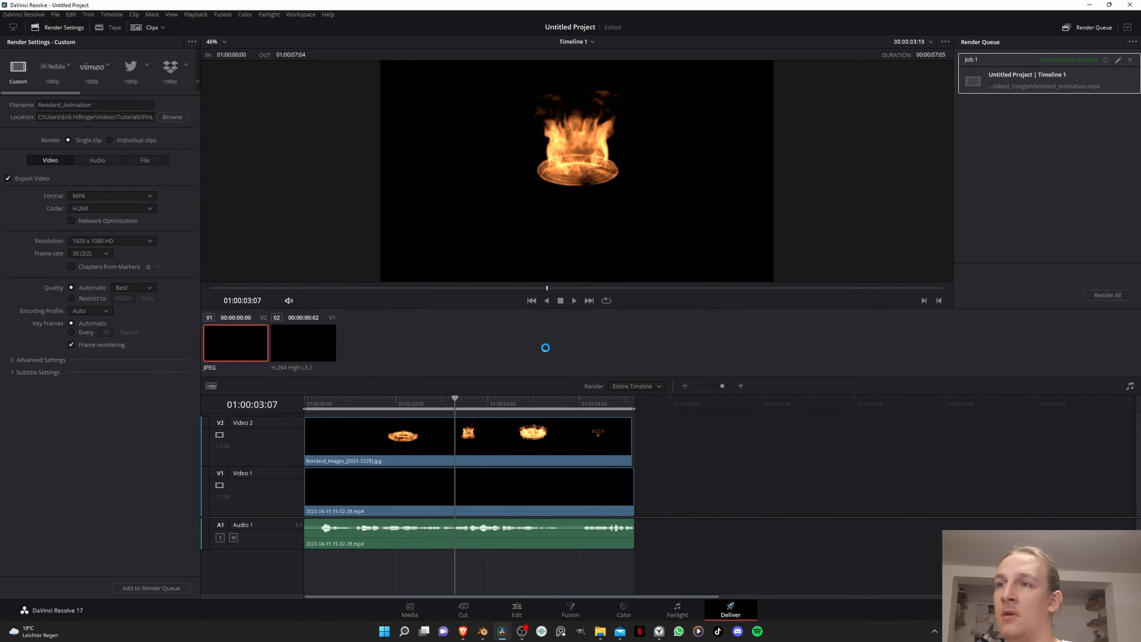